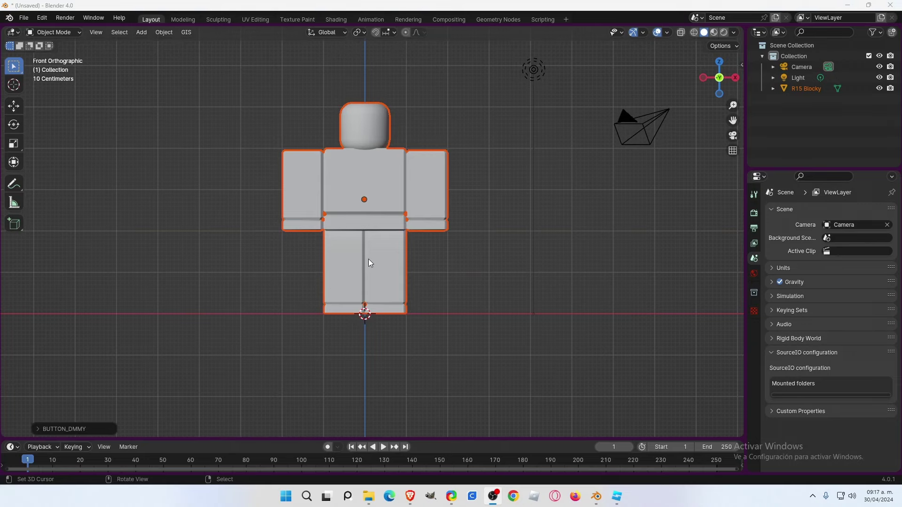
Enable the Outliner's Selectable toggle and switch off selection for R15 Blocky.
{"action": "scroll", "coordinate": [369, 263], "scroll_direction": "up", "scroll_amount": 2}
{"action": "scroll", "coordinate": [369, 264], "scroll_direction": "up", "scroll_amount": 3, "text": "shift"}
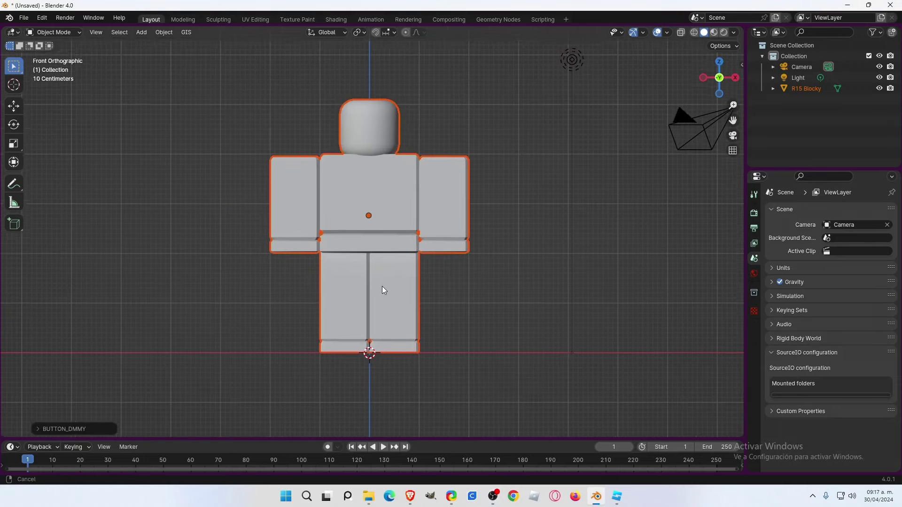
{"action": "middle_click_drag", "start_coordinate": [395, 217], "coordinate": [378, 231]}
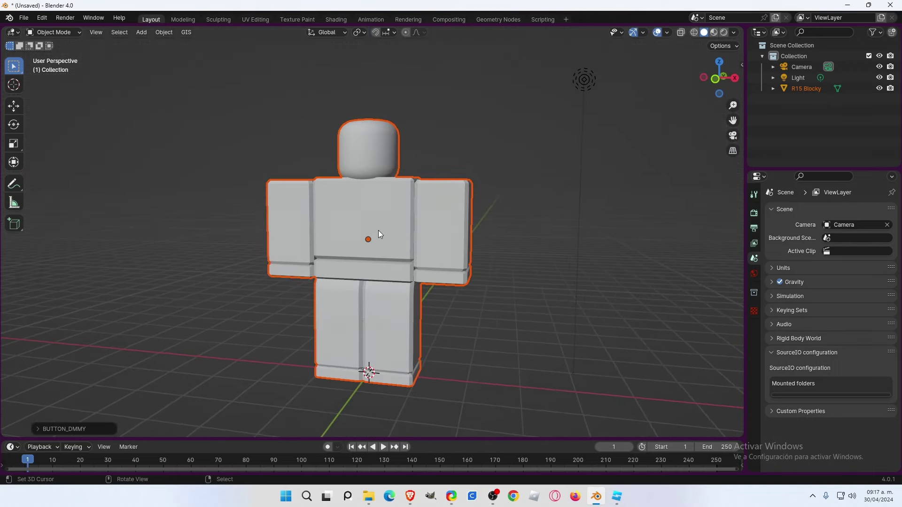
{"action": "key", "text": "KP_1"}
{"action": "scroll", "coordinate": [379, 231], "scroll_direction": "up", "scroll_amount": 2}
{"action": "scroll", "coordinate": [376, 234], "scroll_direction": "up", "scroll_amount": 3, "text": "shift"}
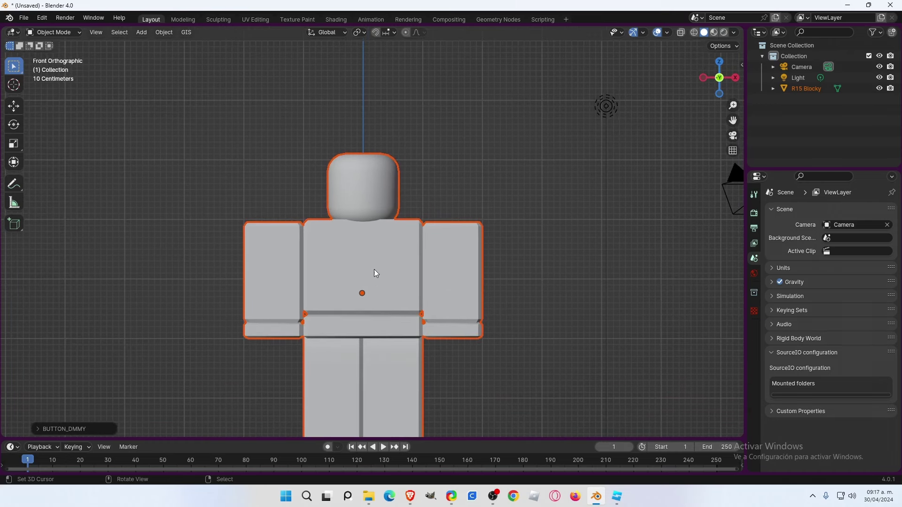
{"action": "left_click", "coordinate": [873, 33]}
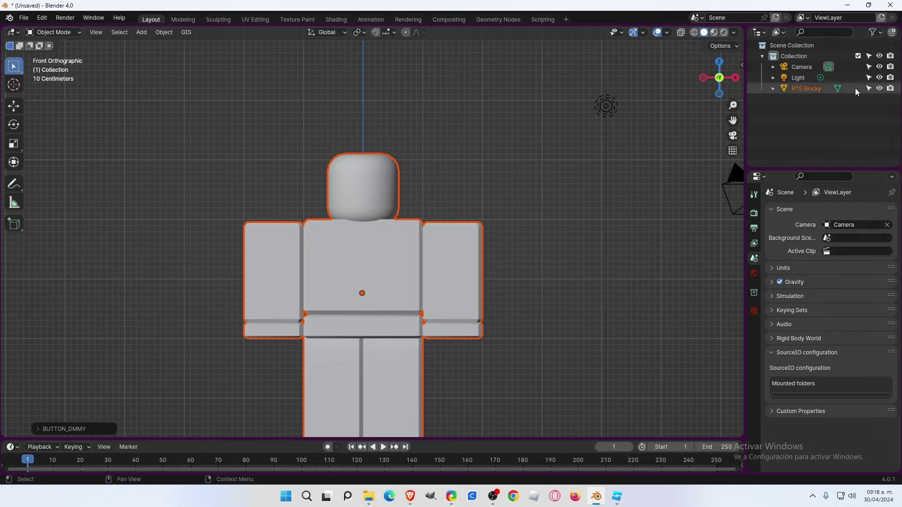
{"action": "left_click", "coordinate": [869, 88]}
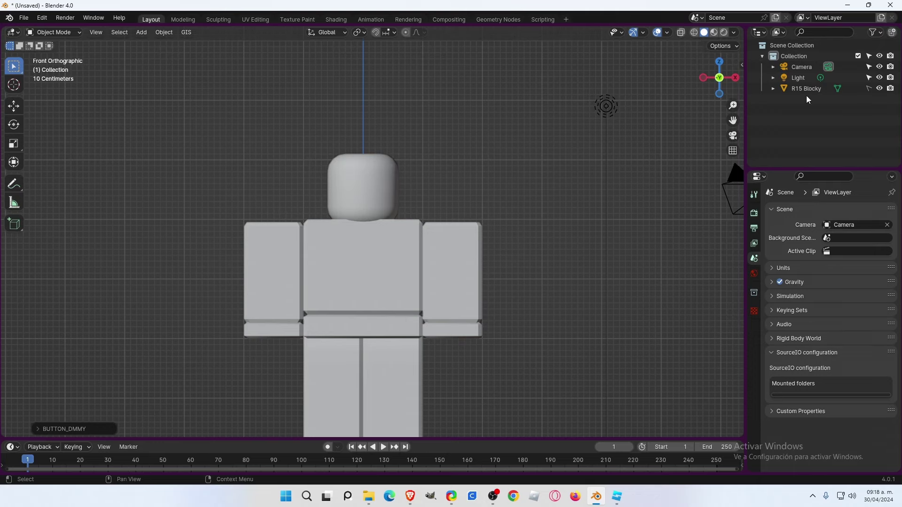
{"action": "scroll", "coordinate": [354, 261], "scroll_direction": "up", "scroll_amount": 1}
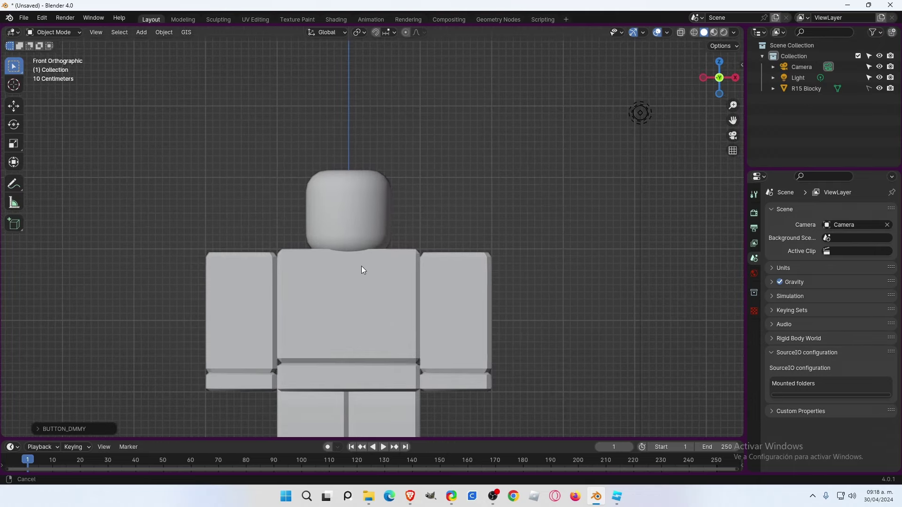
{"action": "scroll", "coordinate": [362, 266], "scroll_direction": "down", "scroll_amount": 4}
{"action": "scroll", "coordinate": [362, 260], "scroll_direction": "up", "scroll_amount": 3}
{"action": "middle_click_drag", "start_coordinate": [357, 256], "coordinate": [358, 236], "text": "shift"}
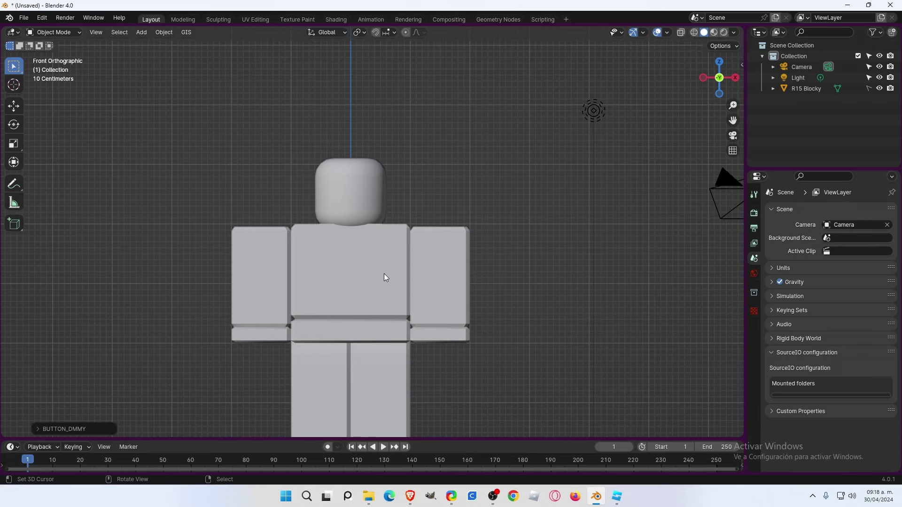
Add a Bezier circle and raise it along Z to the character's neck height.
{"action": "scroll", "coordinate": [363, 243], "scroll_direction": "down", "scroll_amount": 2}
{"action": "left_click", "coordinate": [141, 32]}
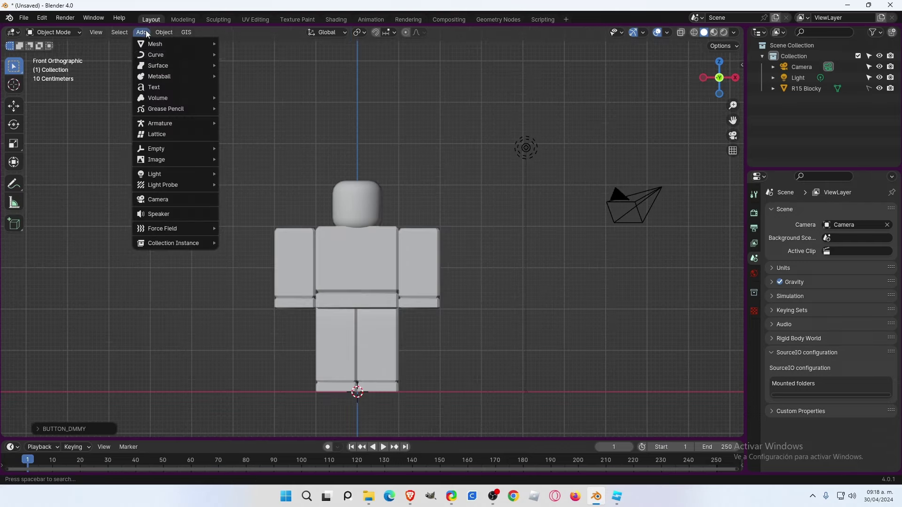
{"action": "left_click", "coordinate": [247, 63]}
{"action": "key", "text": "g"}
{"action": "key", "text": "z"}
{"action": "left_click", "coordinate": [382, 233]}
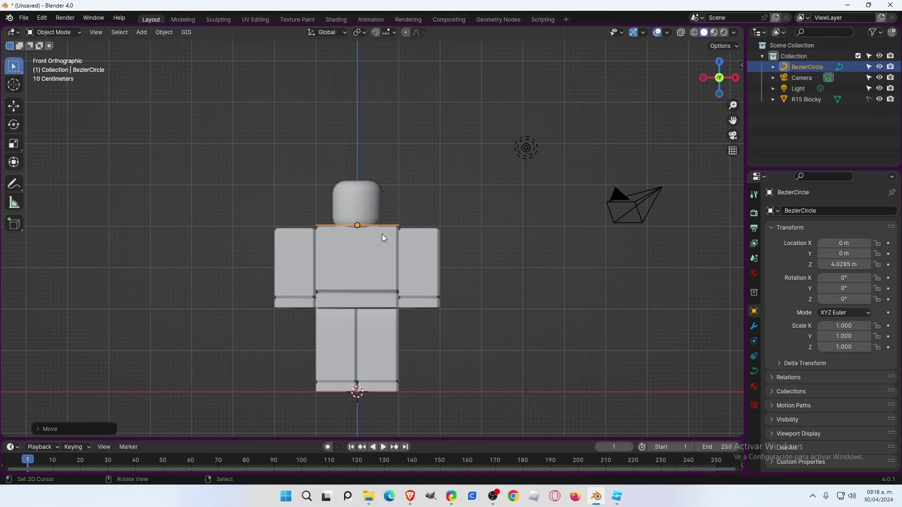
In Edit Mode, scale the Bezier circle down to fit around the neck.
{"action": "key", "text": "KP_3"}
{"action": "scroll", "coordinate": [382, 233], "scroll_direction": "up", "scroll_amount": 5}
{"action": "middle_click_drag", "start_coordinate": [381, 233], "coordinate": [471, 244]}
{"action": "key", "text": "Tab"}
{"action": "key", "text": "s"}
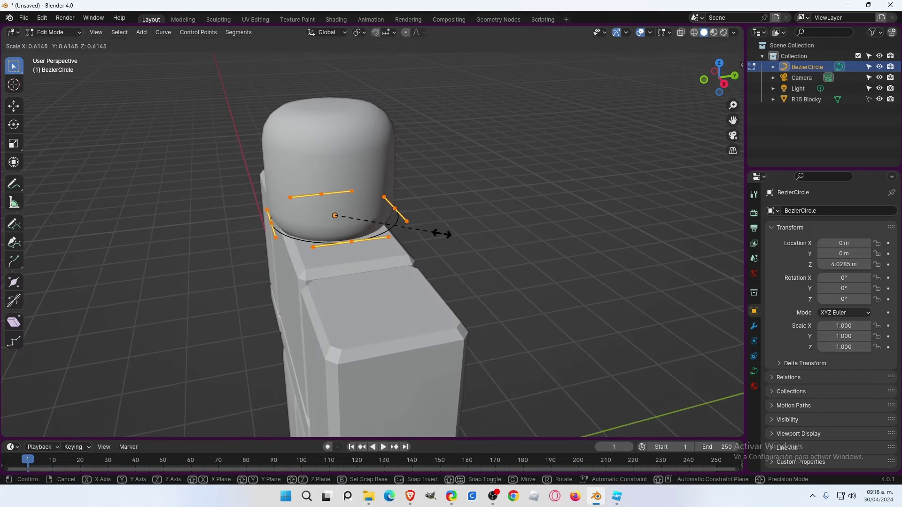
{"action": "left_click", "coordinate": [442, 234]}
Adjust the circle's height and drop its front point down onto the chest.
{"action": "key", "text": "KP_3"}
{"action": "key", "text": "g"}
{"action": "key", "text": "z"}
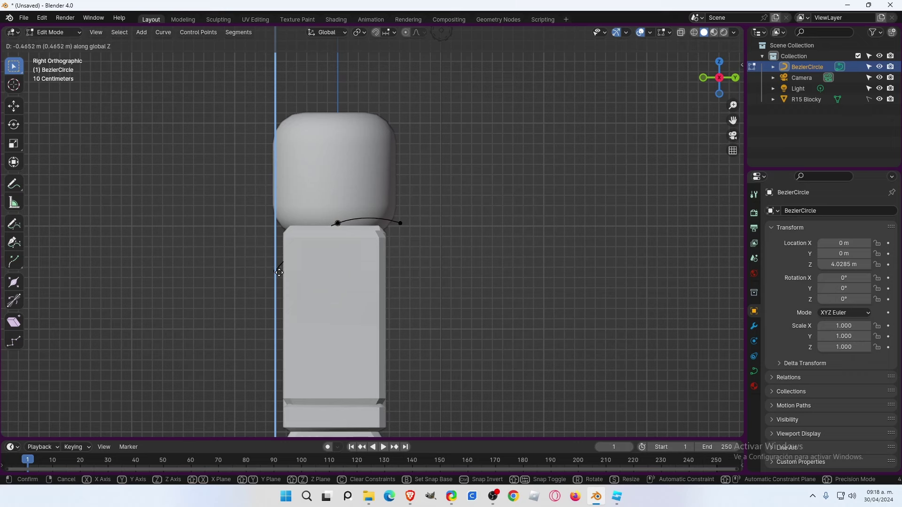
{"action": "left_click", "coordinate": [279, 272]}
{"action": "mouse_move", "coordinate": [276, 268]}
{"action": "middle_mouse_down"}
{"action": "mouse_move", "coordinate": [329, 263]}
{"action": "mouse_move", "coordinate": [381, 237]}
{"action": "middle_mouse_up"}
{"action": "key", "text": "KP_3"}
{"action": "key", "text": "g"}
{"action": "left_click", "coordinate": [337, 270]}
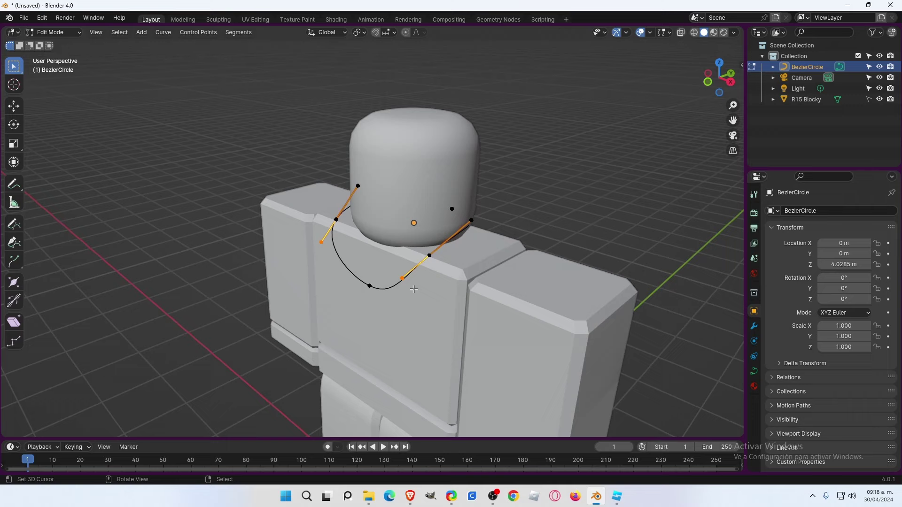
Rotate the front control point's handles to bend the loop.
{"action": "key", "text": "KP_3"}
{"action": "left_click", "coordinate": [381, 237]}
{"action": "key", "text": "r"}
{"action": "left_click", "coordinate": [468, 254]}
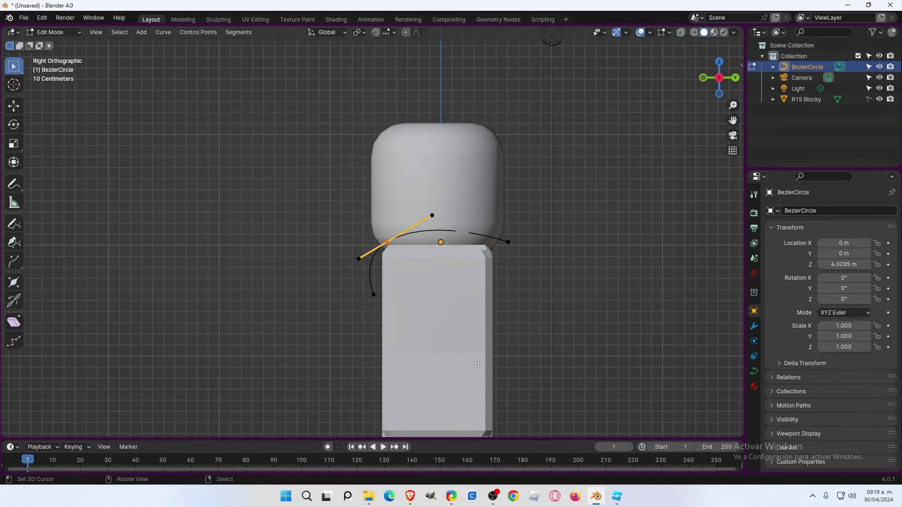
{"action": "left_click", "coordinate": [359, 259]}
{"action": "middle_click_drag", "start_coordinate": [455, 293], "coordinate": [471, 301], "text": "shift"}
{"action": "middle_click_drag", "start_coordinate": [451, 235], "coordinate": [479, 238]}
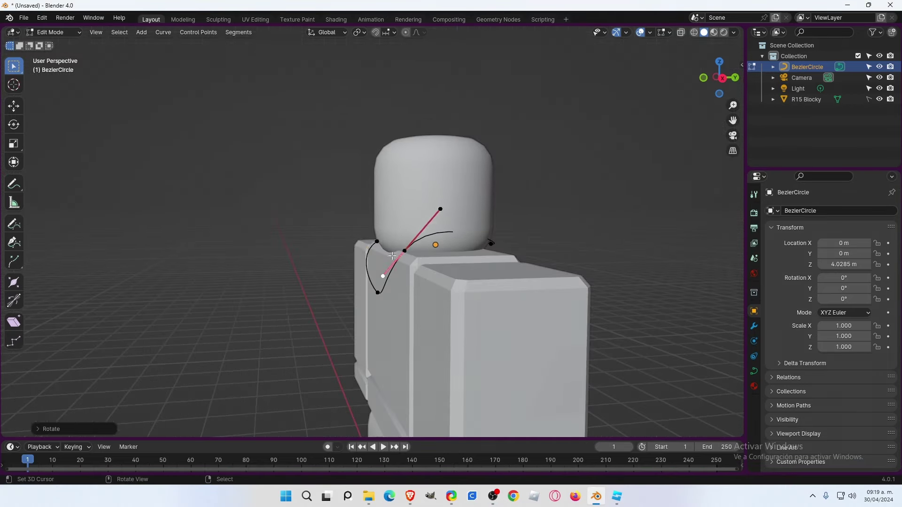
{"action": "key", "text": "KP_3"}
Set the left curve point's handles to automatic and reshape them.
{"action": "left_click", "coordinate": [378, 243]}
{"action": "mouse_move", "coordinate": [385, 263]}
{"action": "middle_mouse_down"}
{"action": "mouse_move", "coordinate": [414, 272]}
{"action": "mouse_move", "coordinate": [487, 249]}
{"action": "mouse_move", "coordinate": [465, 249]}
{"action": "middle_mouse_up"}
{"action": "key", "text": "KP_1"}
{"action": "key", "text": "KP_3"}
{"action": "key", "text": "v"}
{"action": "left_click", "coordinate": [400, 277]}
From the top view, move a handle to reshape the loop's right side.
{"action": "key", "text": "KP_7"}
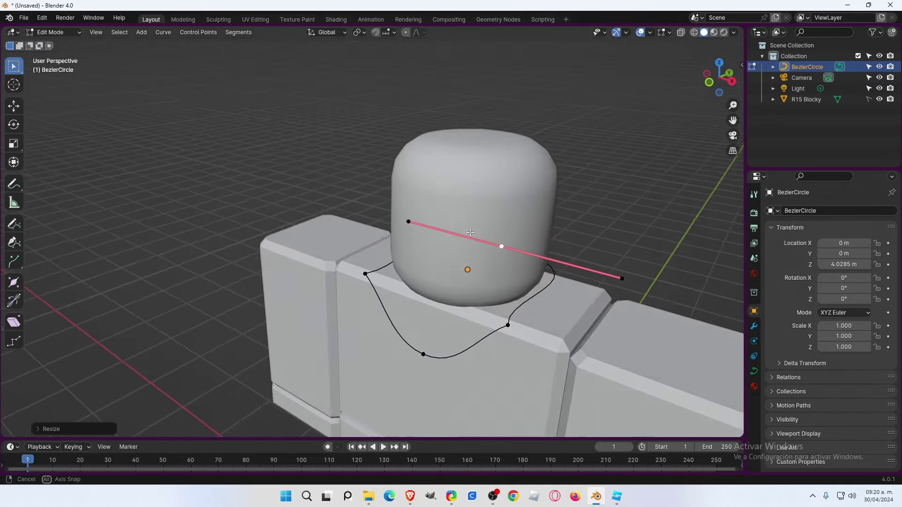
{"action": "key", "text": "KP_7"}
{"action": "key", "text": "g"}
{"action": "left_click", "coordinate": [462, 248]}
{"action": "key", "text": "Tab"}
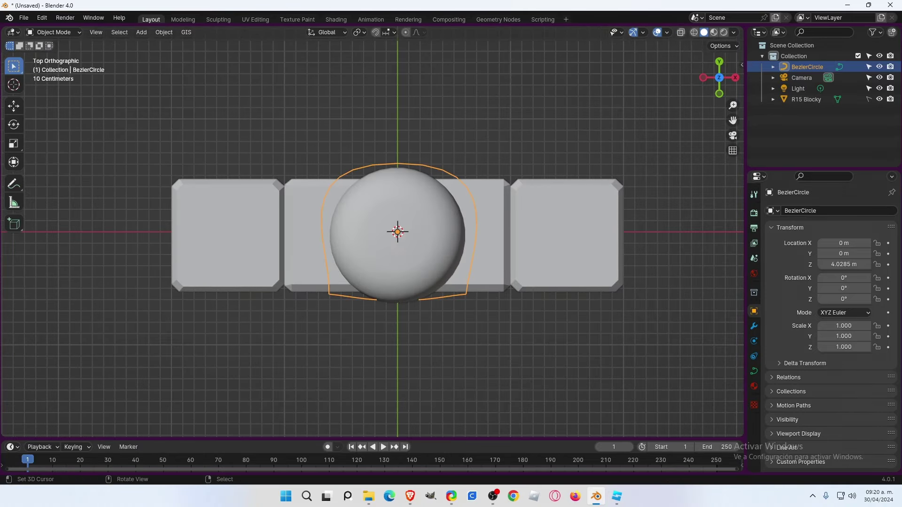
{"action": "key", "text": "Tab"}
Reposition the bottom-right and bottom-left curve points of the necklace loop.
{"action": "middle_click_drag", "start_coordinate": [462, 298], "coordinate": [453, 303], "text": "shift"}
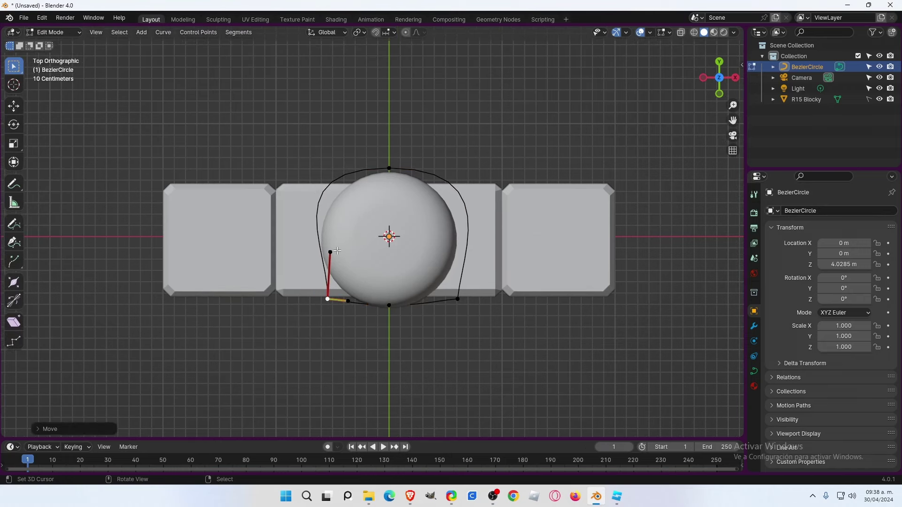
{"action": "left_click", "coordinate": [458, 298]}
{"action": "key", "text": "g"}
{"action": "left_click", "coordinate": [474, 314]}
{"action": "left_click", "coordinate": [328, 298]}
{"action": "key", "text": "g"}
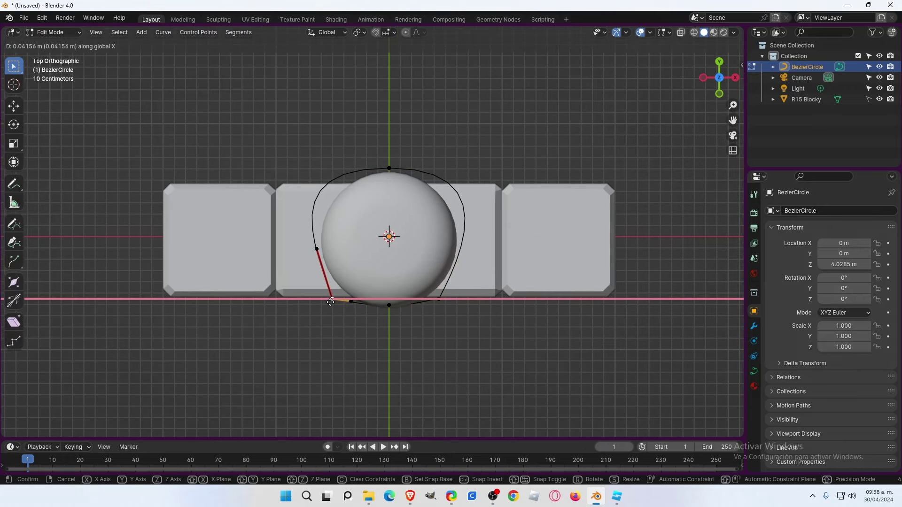
{"action": "left_click", "coordinate": [379, 314]}
Fine-tune the bottom-right handle and check the necklace shape from the front.
{"action": "middle_click_drag", "start_coordinate": [403, 308], "coordinate": [425, 332]}
{"action": "key", "text": "KP_7"}
{"action": "key", "text": "Tab"}
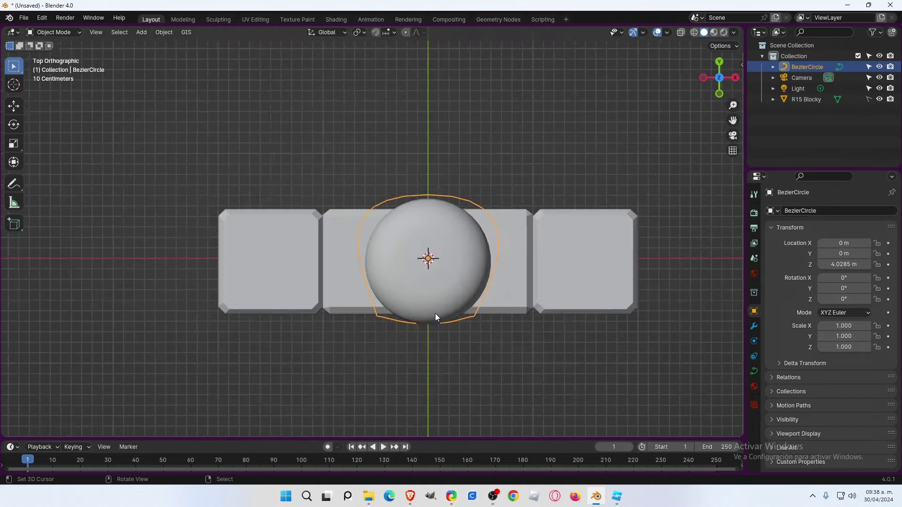
{"action": "key", "text": "Tab"}
{"action": "scroll", "coordinate": [388, 387], "scroll_direction": "up", "scroll_amount": 5}
{"action": "left_click", "coordinate": [550, 378]}
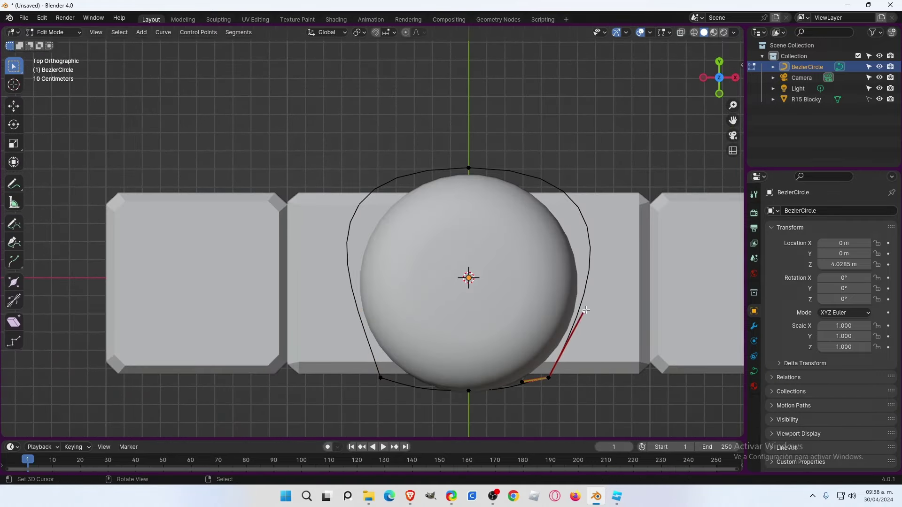
{"action": "left_click", "coordinate": [586, 310]}
{"action": "key", "text": "Tab"}
{"action": "middle_click_drag", "start_coordinate": [563, 292], "coordinate": [500, 237]}
{"action": "key", "text": "KP_1"}
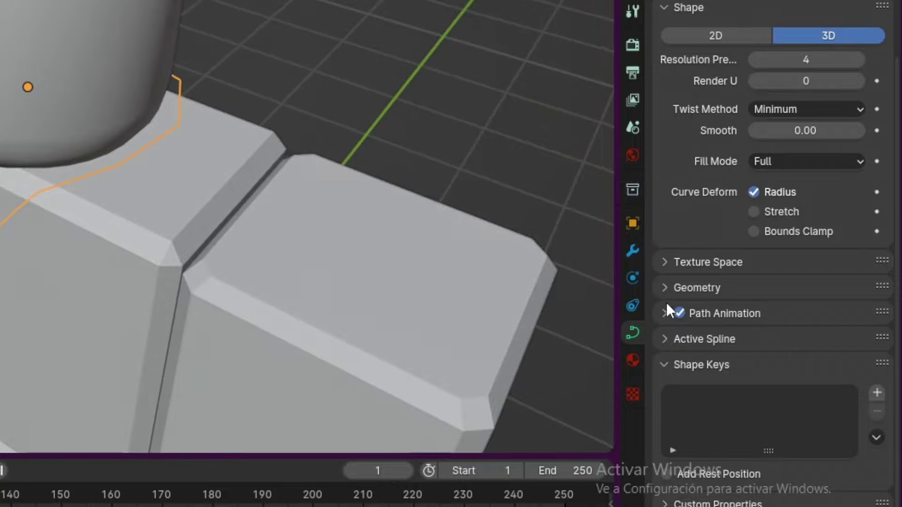
Set the curve's Geometry Bevel depth to about 0.013 m for a round tube.
{"action": "left_click", "coordinate": [672, 287]}
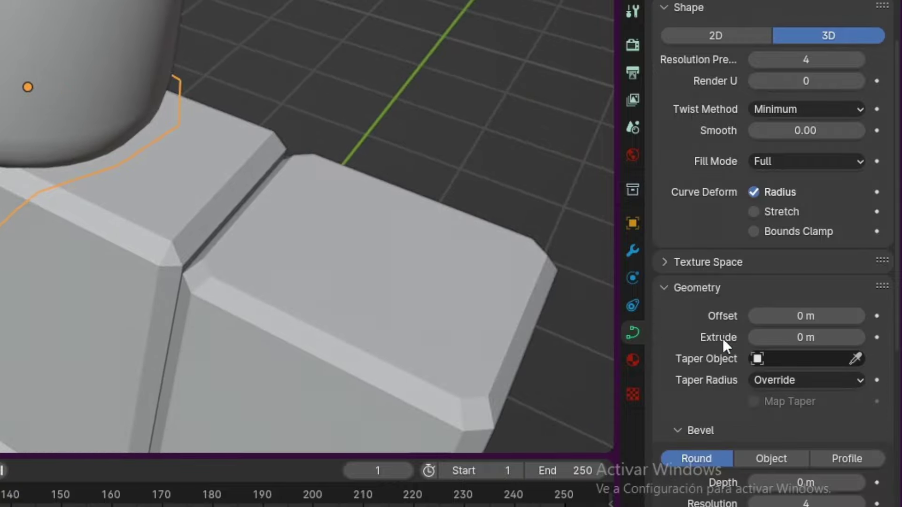
{"action": "scroll", "coordinate": [715, 391], "scroll_direction": "down", "scroll_amount": 5}
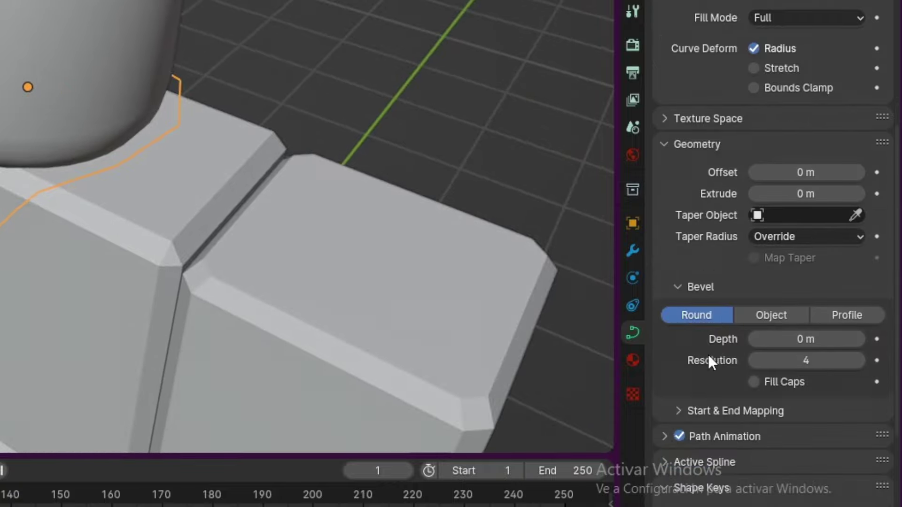
{"action": "left_click_drag", "start_coordinate": [794, 340], "coordinate": [808, 340]}
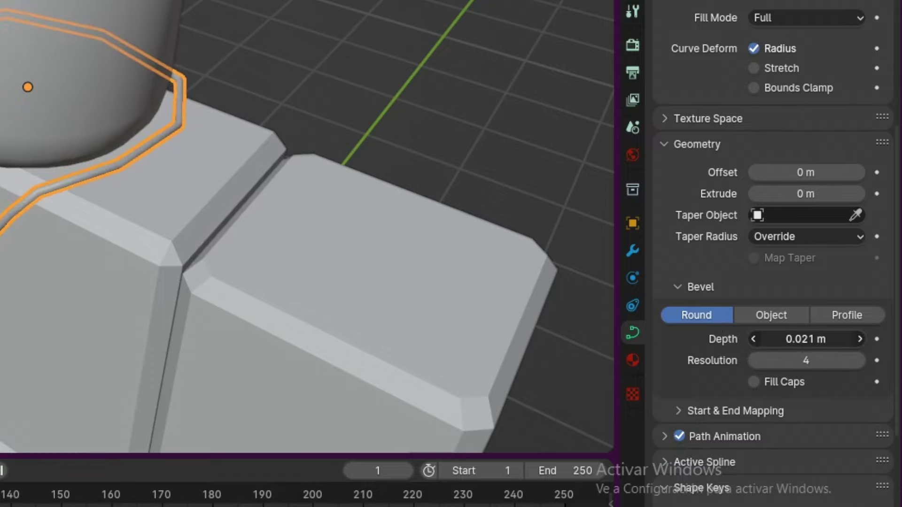
{"action": "scroll", "coordinate": [15, 268], "scroll_direction": "up", "scroll_amount": 3}
{"action": "scroll", "coordinate": [14, 267], "scroll_direction": "up", "scroll_amount": 4}
{"action": "scroll", "coordinate": [4, 125], "scroll_direction": "up", "scroll_amount": 3}
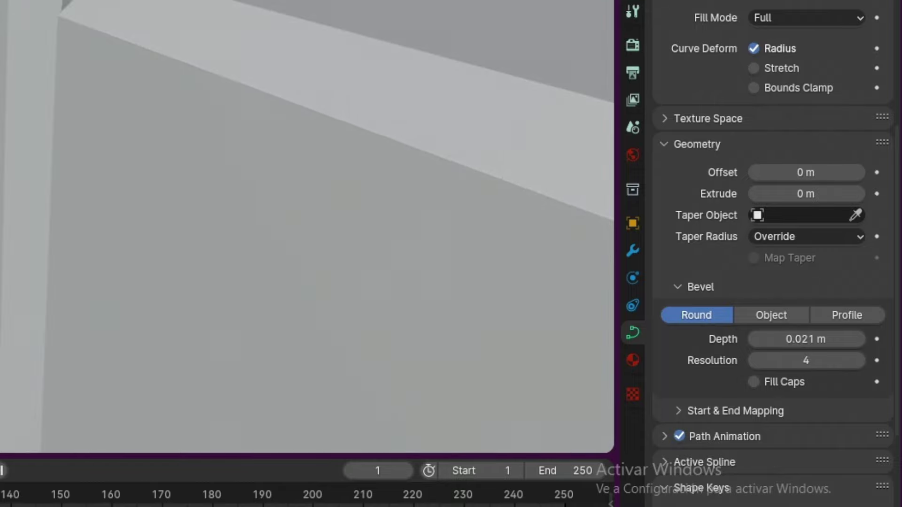
{"action": "scroll", "coordinate": [307, 227], "scroll_direction": "down", "scroll_amount": 2}
{"action": "left_click_drag", "start_coordinate": [771, 338], "coordinate": [771, 338]}
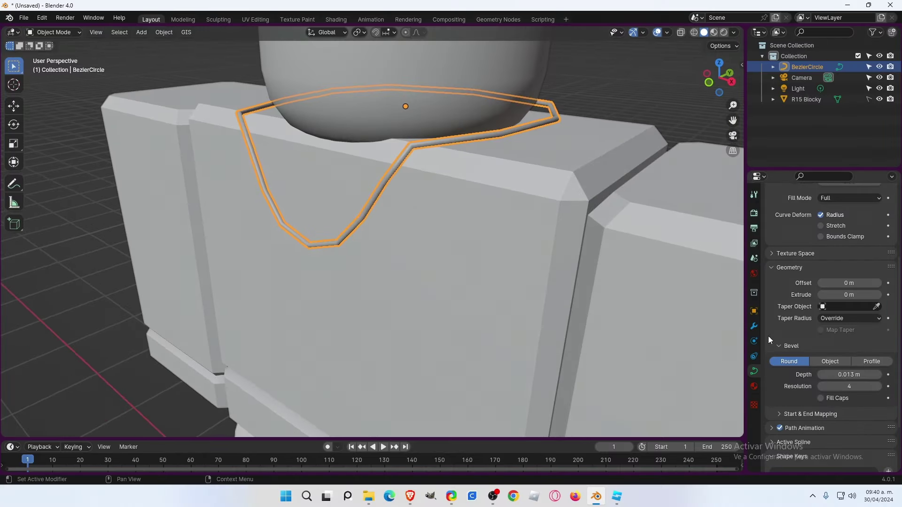
Convert the necklace curve to a mesh and inspect it in Edit Mode.
{"action": "left_click", "coordinate": [164, 32]}
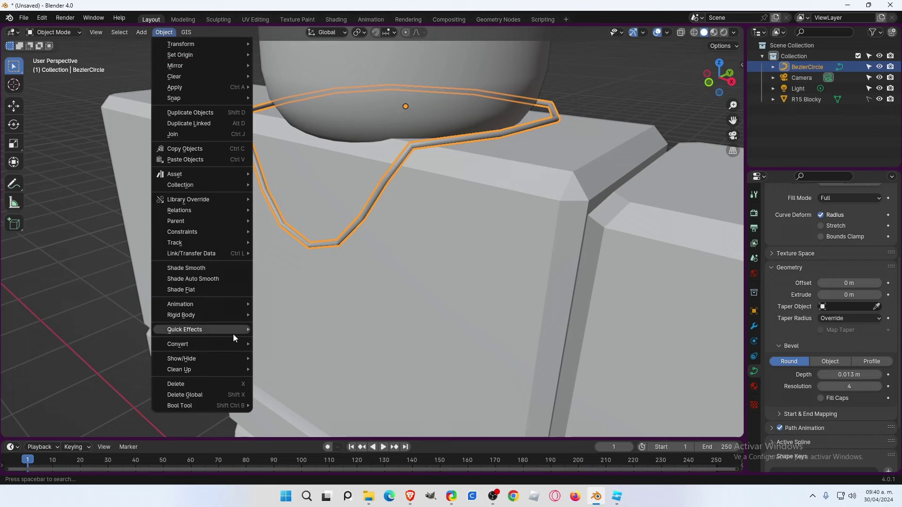
{"action": "mouse_move", "coordinate": [178, 344]}
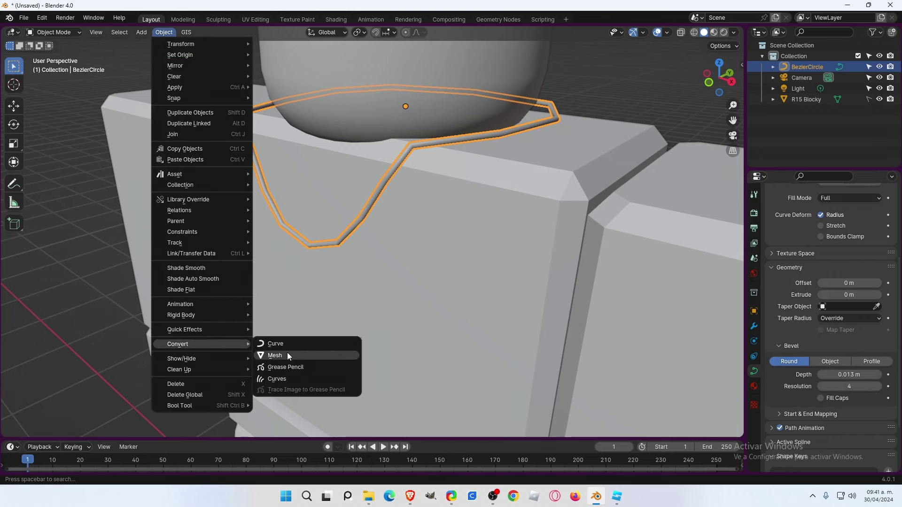
{"action": "left_click", "coordinate": [287, 353]}
{"action": "key", "text": "Tab"}
{"action": "middle_click_drag", "start_coordinate": [460, 288], "coordinate": [439, 285]}
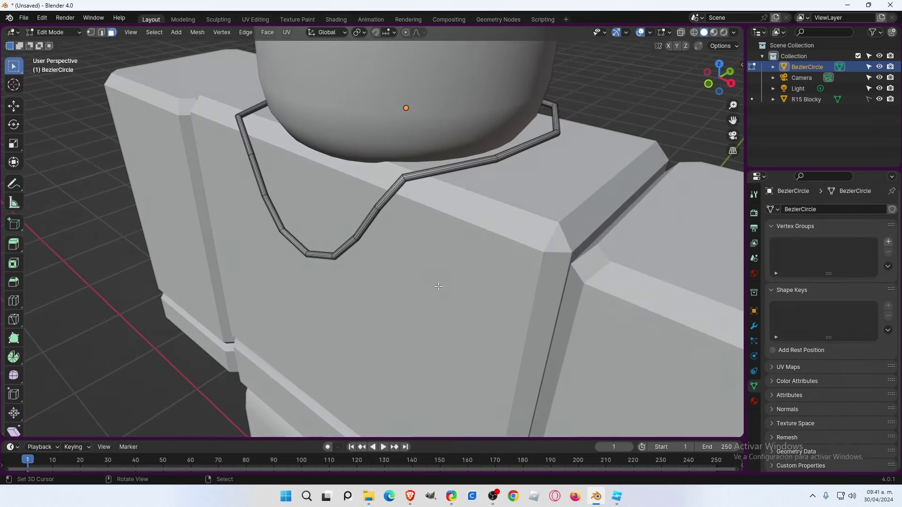
{"action": "scroll", "coordinate": [437, 282], "scroll_direction": "up", "scroll_amount": 2}
{"action": "scroll", "coordinate": [433, 256], "scroll_direction": "up", "scroll_amount": 2}
{"action": "middle_click_drag", "start_coordinate": [431, 254], "coordinate": [420, 294], "text": "shift"}
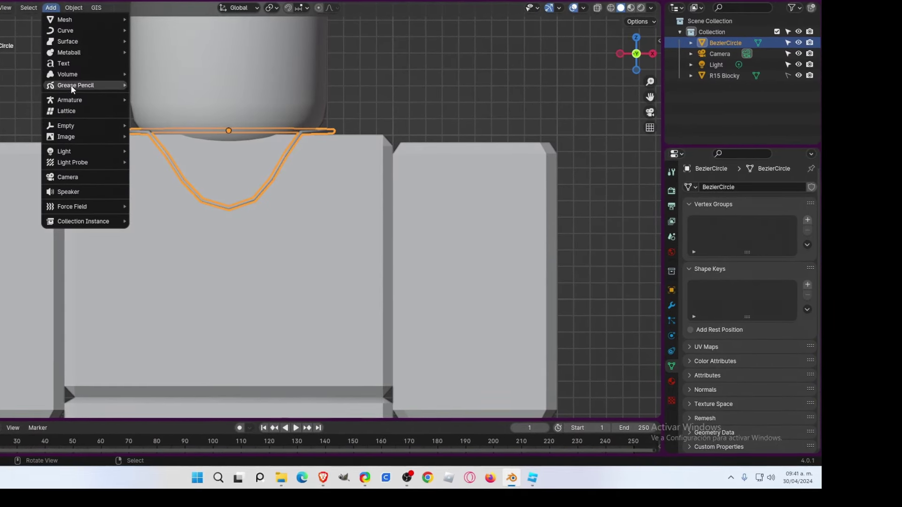
Add a text object rotated 90° on X and place it beside the head.
{"action": "left_click", "coordinate": [64, 63]}
{"action": "scroll", "coordinate": [235, 183], "scroll_direction": "down", "scroll_amount": 6}
{"action": "type", "text": "r"}
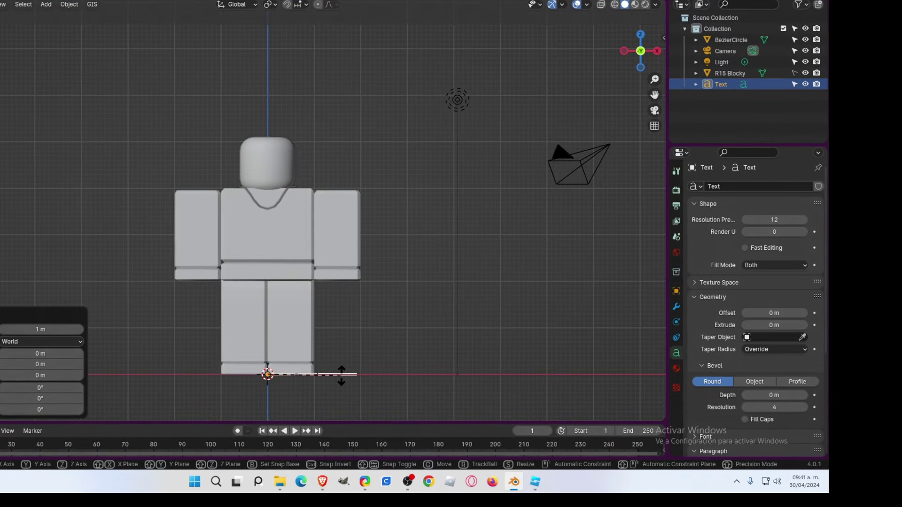
{"action": "type", "text": "x90"}
{"action": "key", "text": "Return"}
{"action": "key", "text": "g"}
{"action": "left_click", "coordinate": [399, 174]}
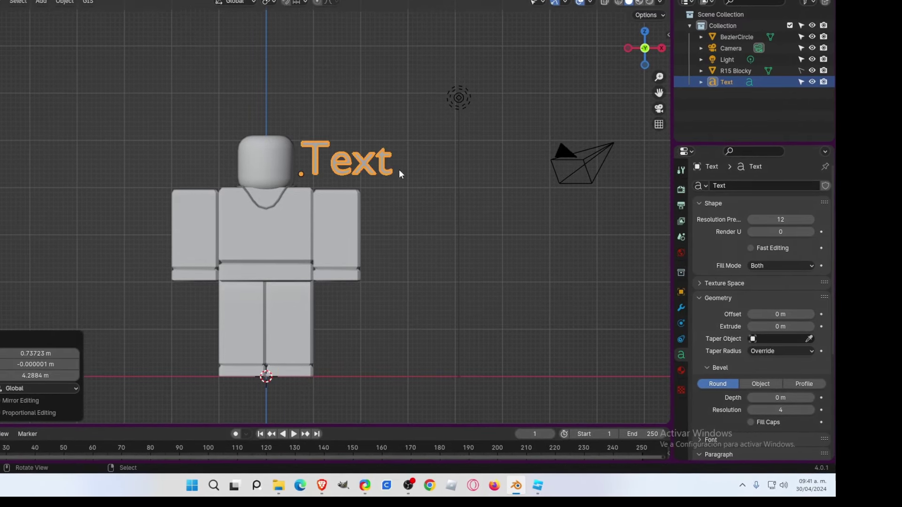
Replace the placeholder 'Text' with the lettering 'AZA'.
{"action": "key", "text": "Tab"}
{"action": "key", "text": "KP_Decimal"}
{"action": "key", "text": "BackSpace"}
{"action": "key", "text": "BackSpace"}
{"action": "key", "text": "BackSpace"}
{"action": "key", "text": "BackSpace"}
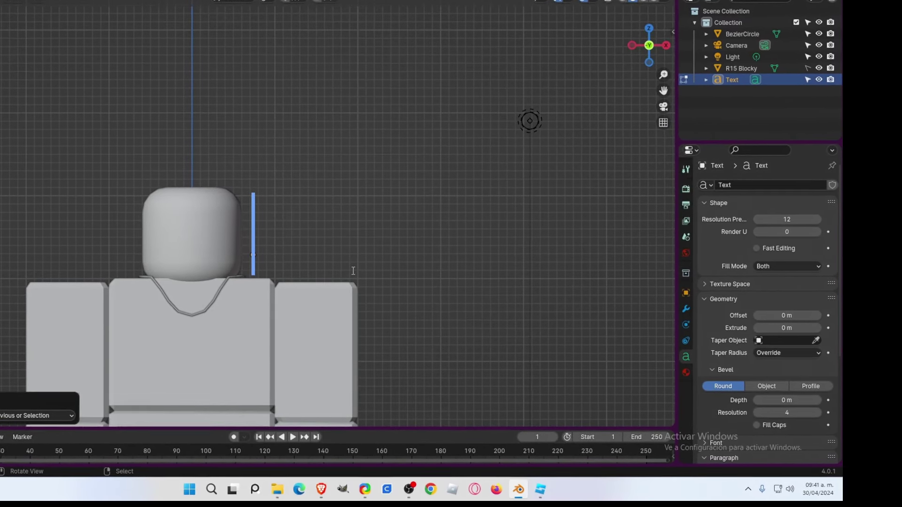
{"action": "key", "text": "Tab"}
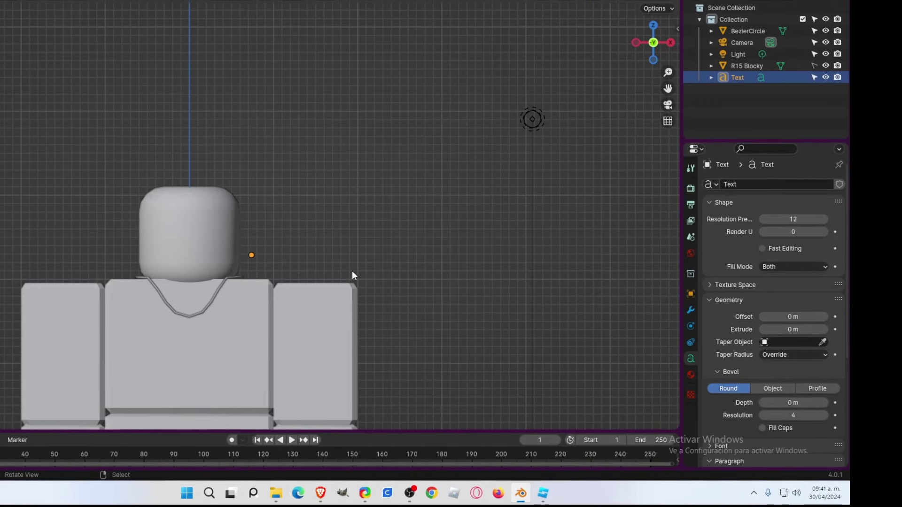
{"action": "key", "text": "Tab"}
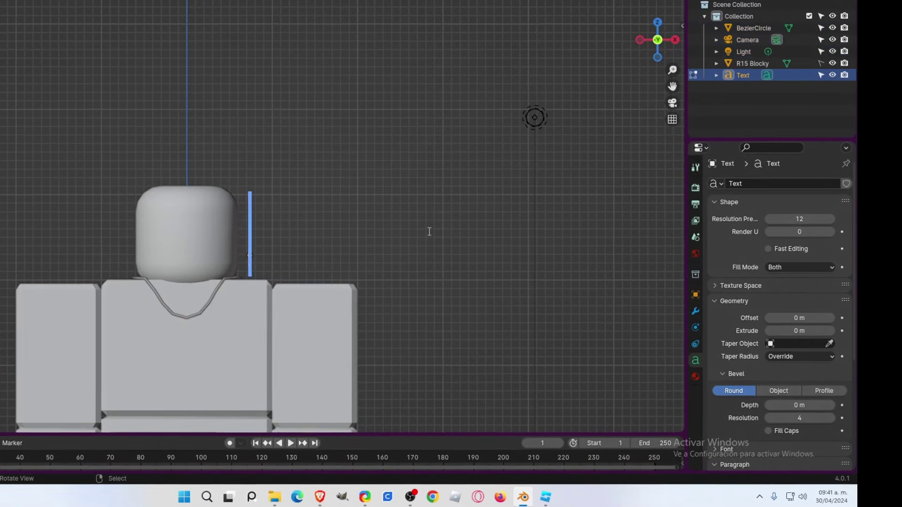
{"action": "type", "text": "a"}
{"action": "key", "text": "BackSpace"}
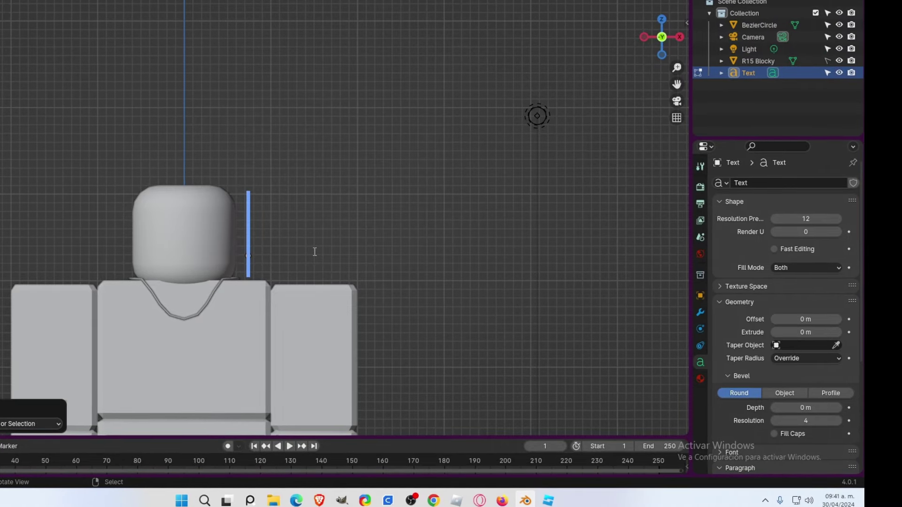
{"action": "type", "text": "AZA"}
{"action": "key", "text": "Tab"}
Load Arial Black as both the Bold and Regular fonts of the text.
{"action": "scroll", "coordinate": [381, 254], "scroll_direction": "up", "scroll_amount": 3}
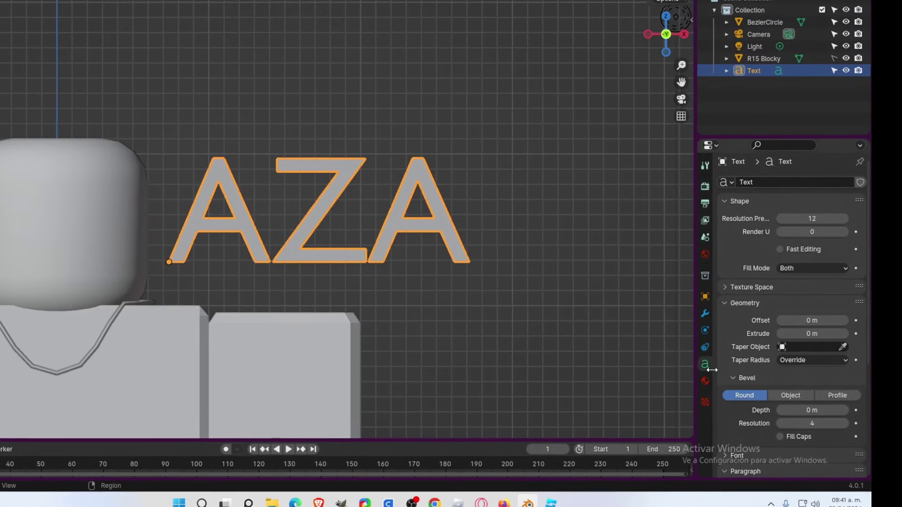
{"action": "scroll", "coordinate": [757, 295], "scroll_direction": "down", "scroll_amount": 4}
{"action": "scroll", "coordinate": [758, 323], "scroll_direction": "down", "scroll_amount": 4}
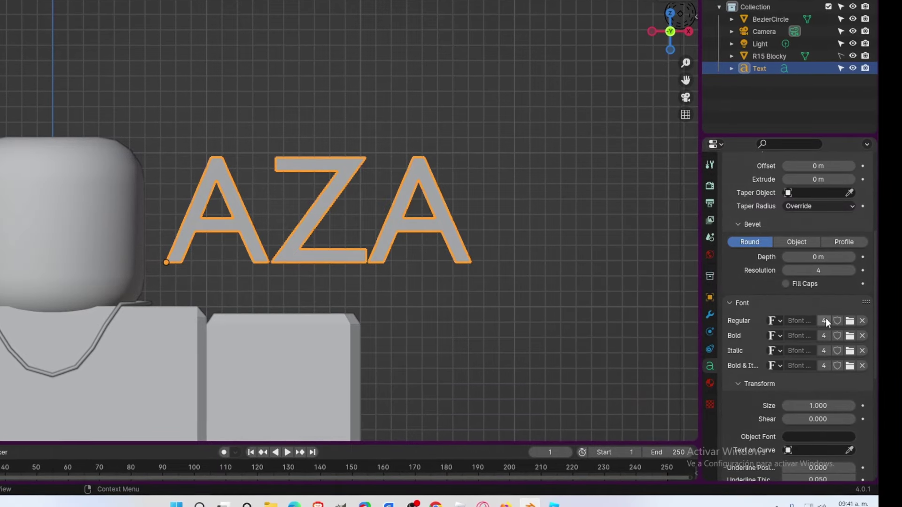
{"action": "left_click", "coordinate": [852, 336]}
{"action": "double_click", "coordinate": [210, 163]}
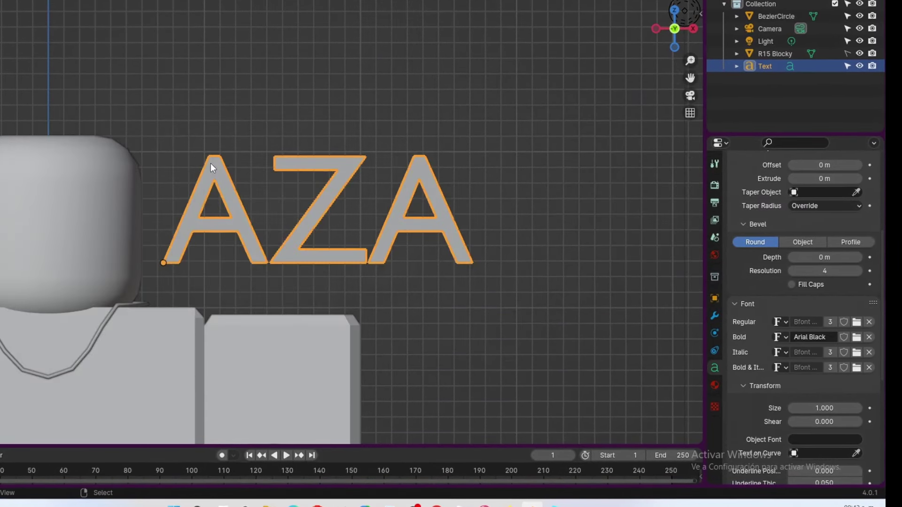
{"action": "left_click", "coordinate": [856, 322]}
{"action": "double_click", "coordinate": [213, 160]}
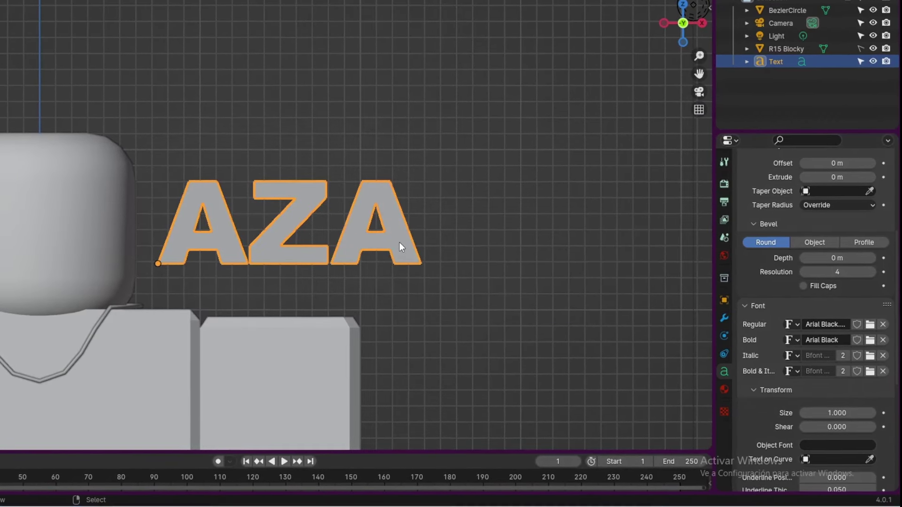
Load Georgia Bold from C:\Windows\Fonts as the AZA text's font.
{"action": "left_click", "coordinate": [869, 324]}
{"action": "scroll", "coordinate": [383, 238], "scroll_direction": "down", "scroll_amount": 4}
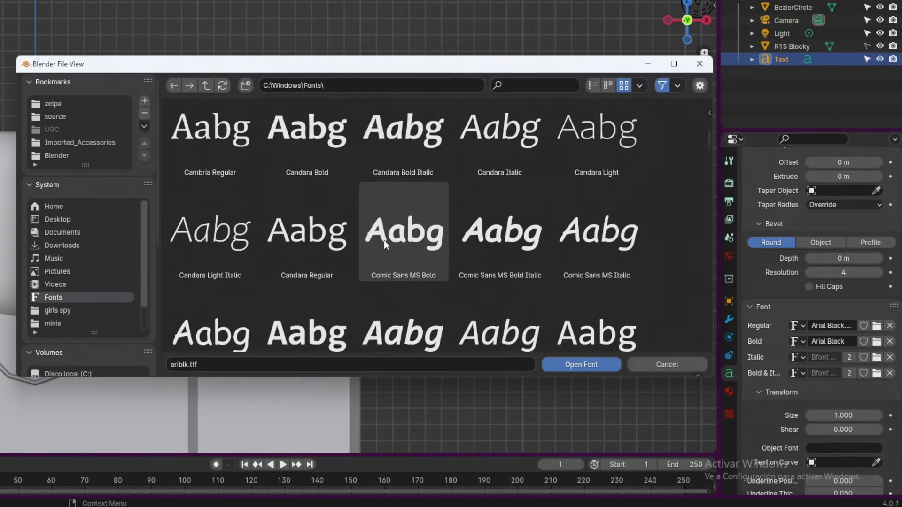
{"action": "scroll", "coordinate": [384, 241], "scroll_direction": "down", "scroll_amount": 3}
{"action": "scroll", "coordinate": [384, 240], "scroll_direction": "down", "scroll_amount": 3}
{"action": "scroll", "coordinate": [387, 243], "scroll_direction": "down", "scroll_amount": 2}
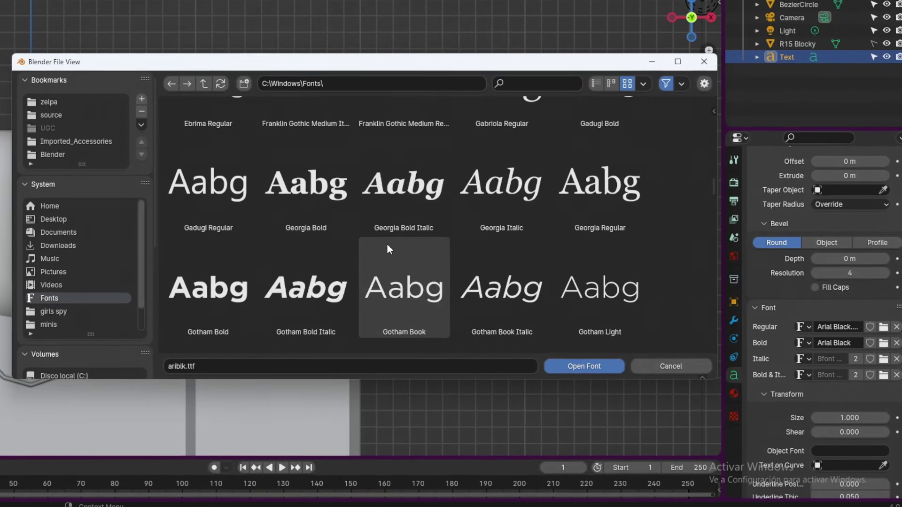
{"action": "left_click", "coordinate": [334, 190]}
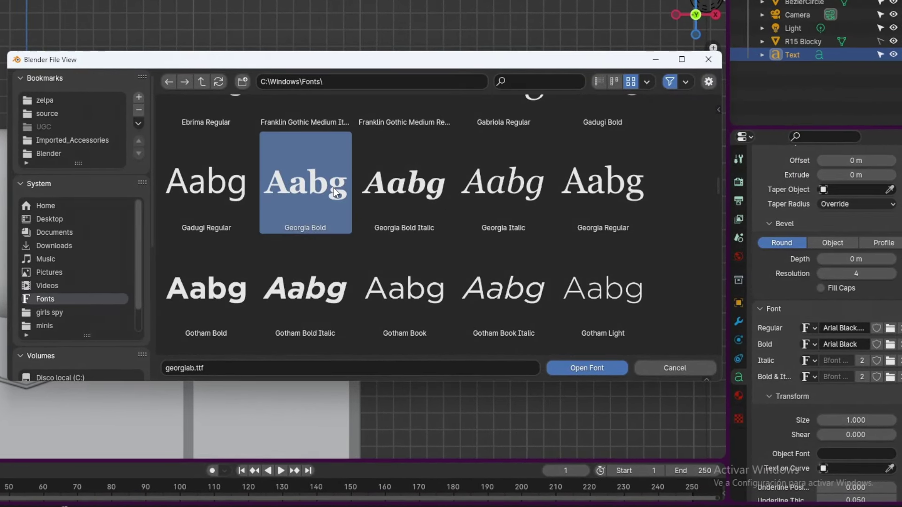
{"action": "double_click", "coordinate": [334, 193]}
Widen the AZA text's Character Spacing to about 1.09.
{"action": "scroll", "coordinate": [275, 275], "scroll_direction": "up", "scroll_amount": 2}
{"action": "scroll", "coordinate": [297, 305], "scroll_direction": "up", "scroll_amount": 1}
{"action": "scroll", "coordinate": [785, 417], "scroll_direction": "down", "scroll_amount": 8}
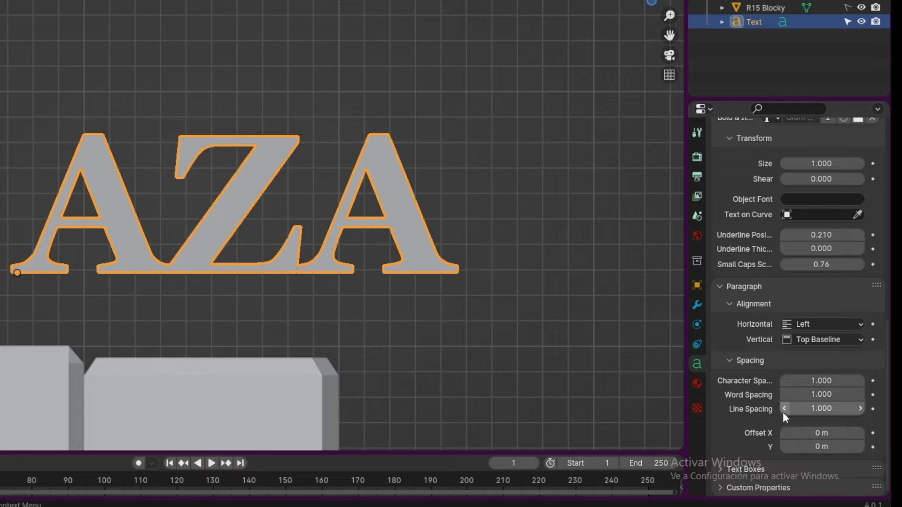
{"action": "left_click_drag", "start_coordinate": [822, 381], "coordinate": [841, 381]}
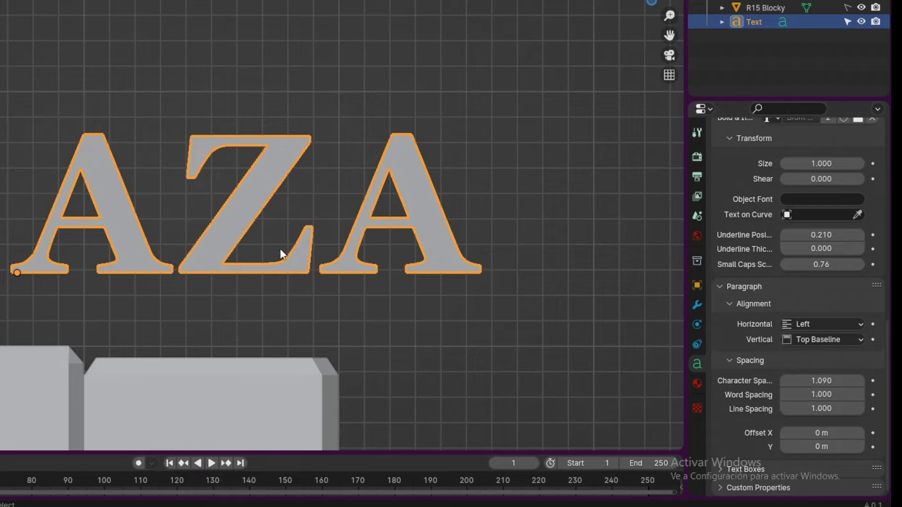
{"action": "scroll", "coordinate": [232, 259], "scroll_direction": "down", "scroll_amount": 2}
{"action": "scroll", "coordinate": [232, 259], "scroll_direction": "down", "scroll_amount": 1}
{"action": "scroll", "coordinate": [232, 259], "scroll_direction": "up", "scroll_amount": 1}
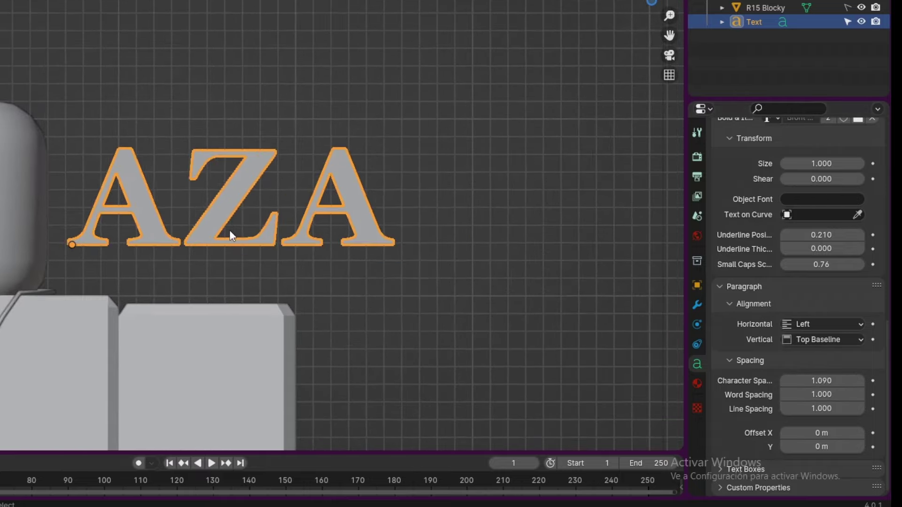
{"action": "scroll", "coordinate": [407, 275], "scroll_direction": "up", "scroll_amount": 3}
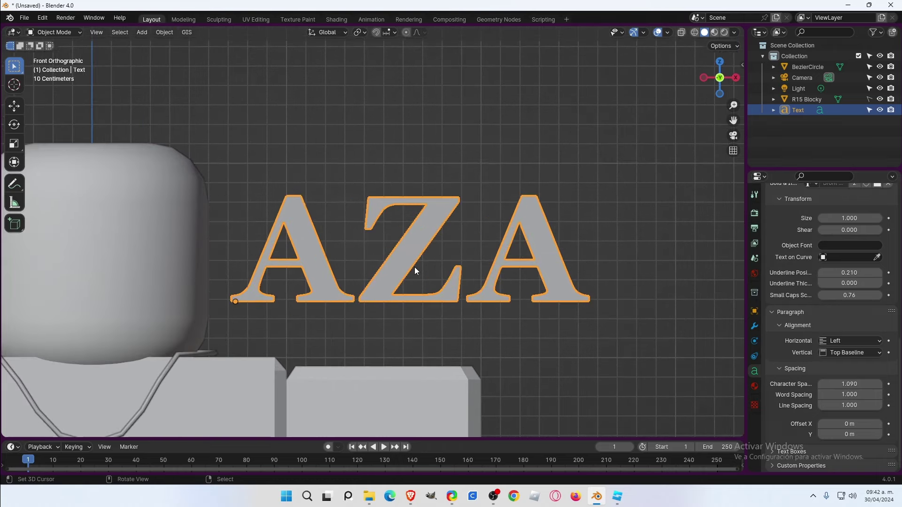
Convert the AZA text to a mesh, enter Edit Mode, and open the Mesh menu.
{"action": "left_click", "coordinate": [166, 33]}
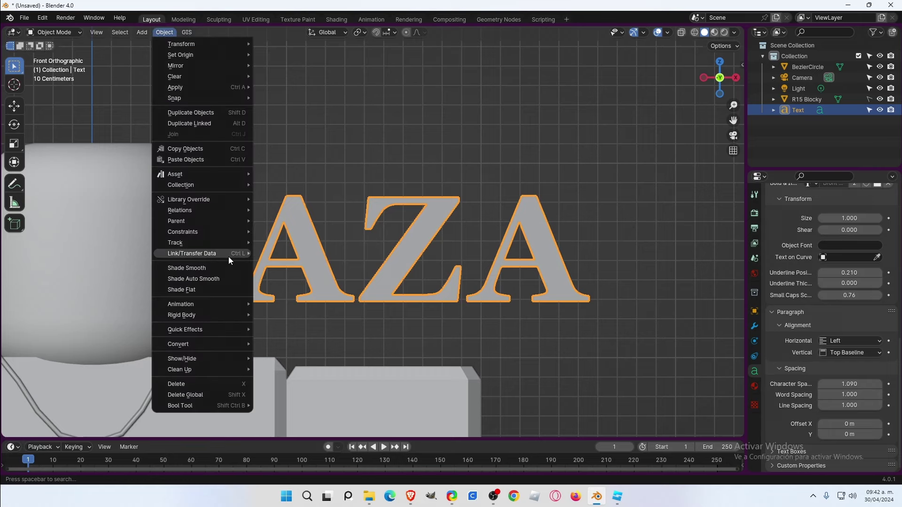
{"action": "mouse_move", "coordinate": [178, 343]}
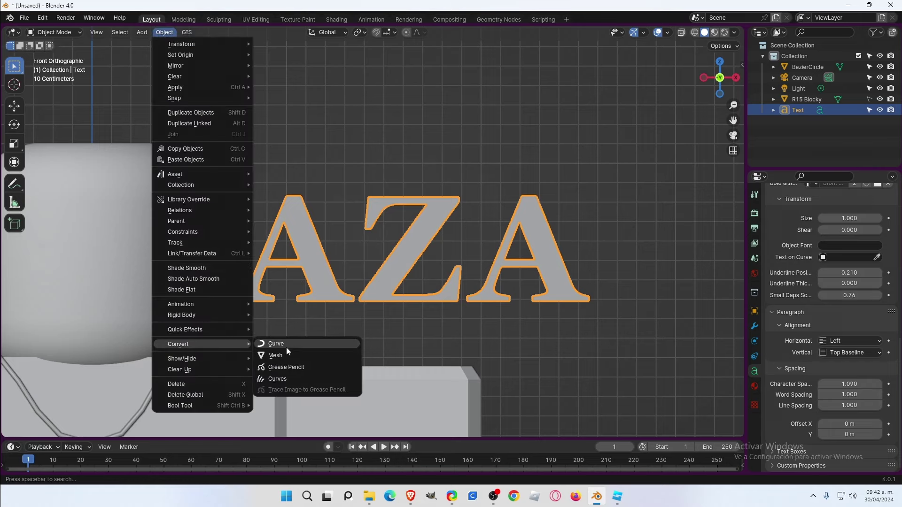
{"action": "left_click", "coordinate": [286, 353]}
{"action": "scroll", "coordinate": [440, 247], "scroll_direction": "up", "scroll_amount": 2}
{"action": "key", "text": "Tab"}
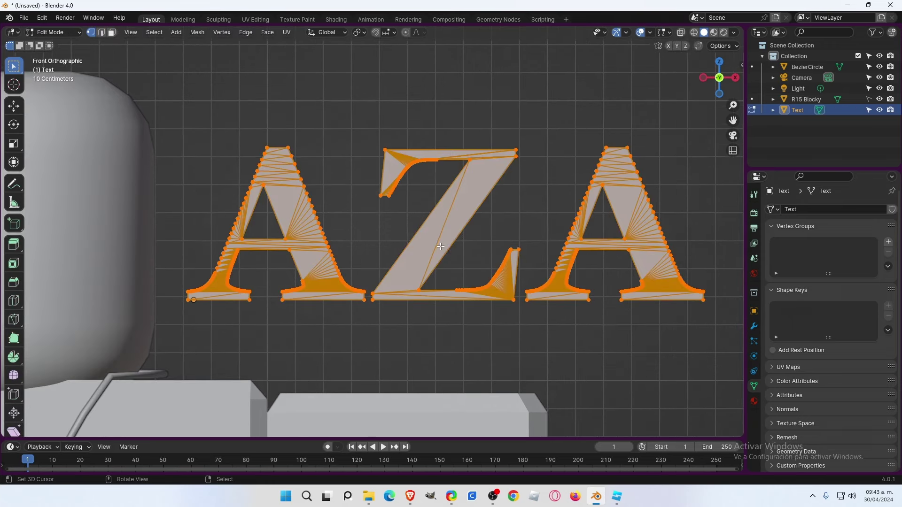
{"action": "middle_click_drag", "start_coordinate": [487, 277], "coordinate": [486, 286]}
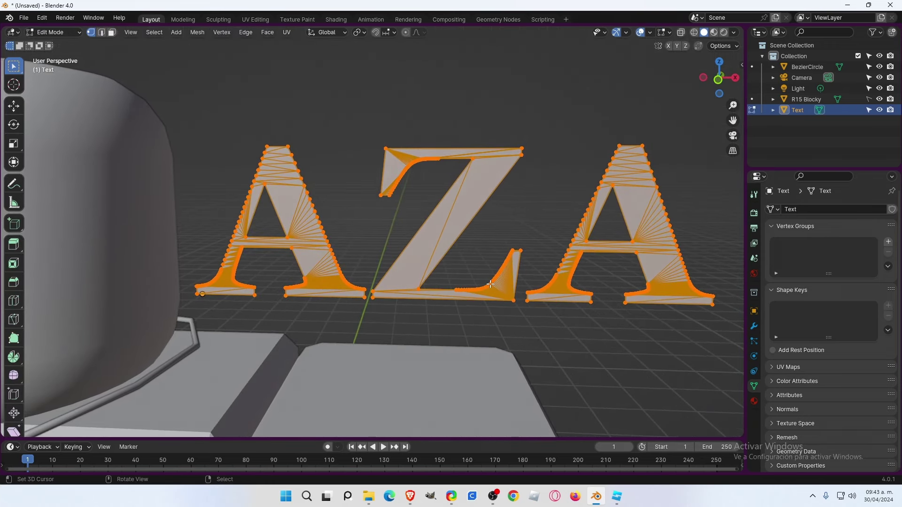
{"action": "key", "text": "KP_1"}
{"action": "left_click", "coordinate": [195, 34]}
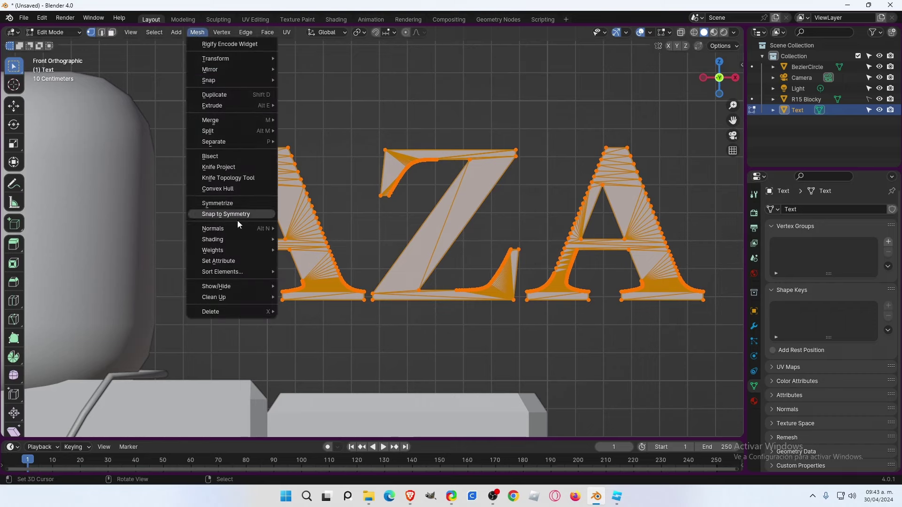
{"action": "mouse_move", "coordinate": [213, 297]}
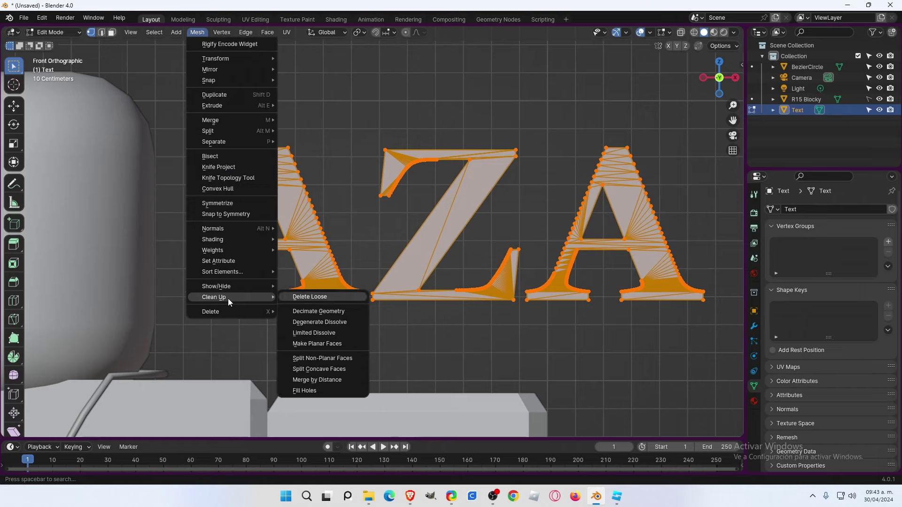
Decimate the AZA mesh to ratio 0.139 (93 vertices) with viewport Statistics shown.
{"action": "left_click", "coordinate": [325, 314]}
{"action": "left_click_drag", "start_coordinate": [144, 377], "coordinate": [132, 377]}
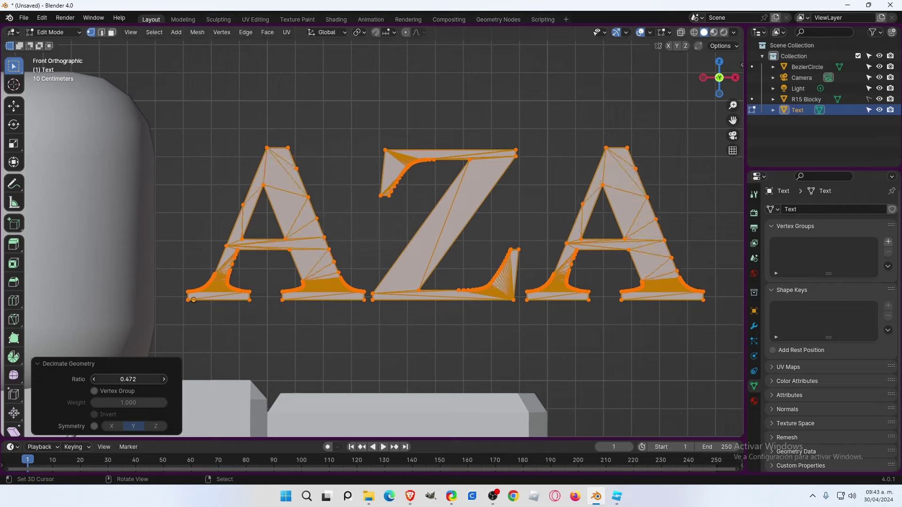
{"action": "left_click", "coordinate": [651, 31]}
{"action": "left_click", "coordinate": [578, 116]}
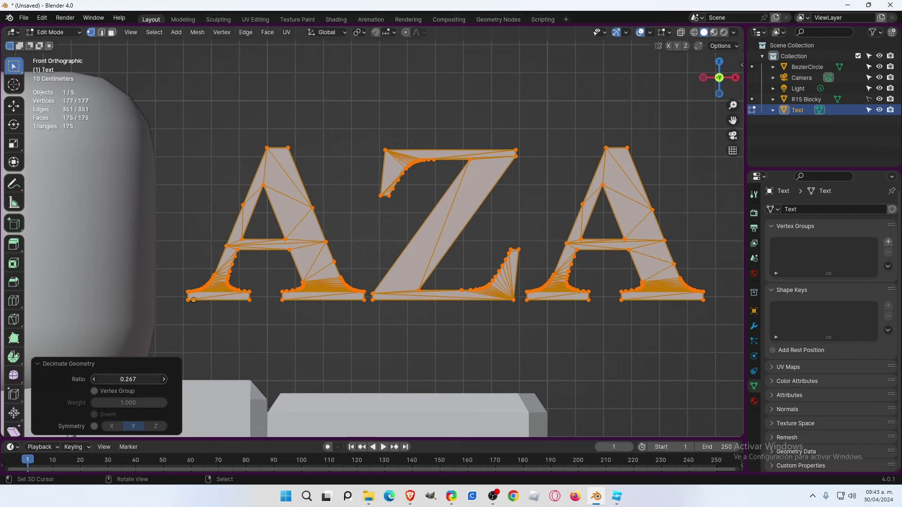
{"action": "left_click_drag", "start_coordinate": [128, 380], "coordinate": [113, 379]}
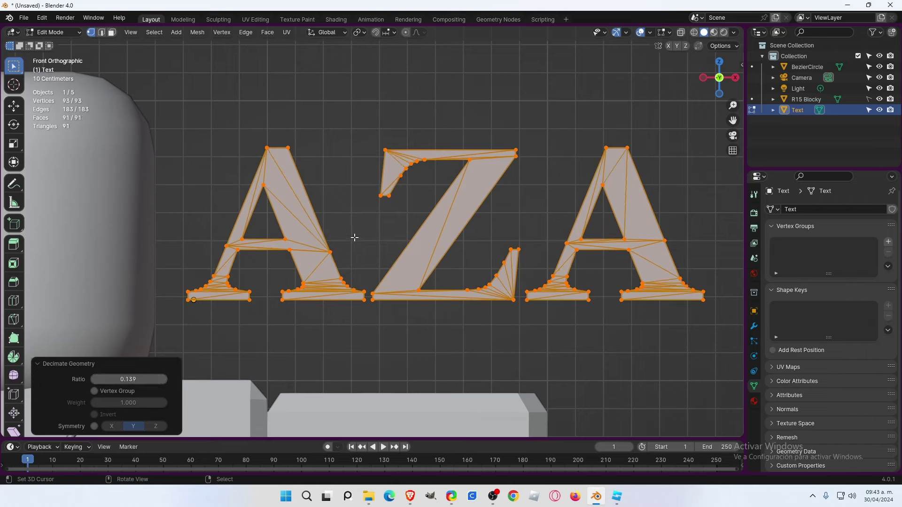
Extrude the flat AZA letter faces along Z to about 0.138 m of depth.
{"action": "middle_click_drag", "start_coordinate": [496, 283], "coordinate": [191, 72]}
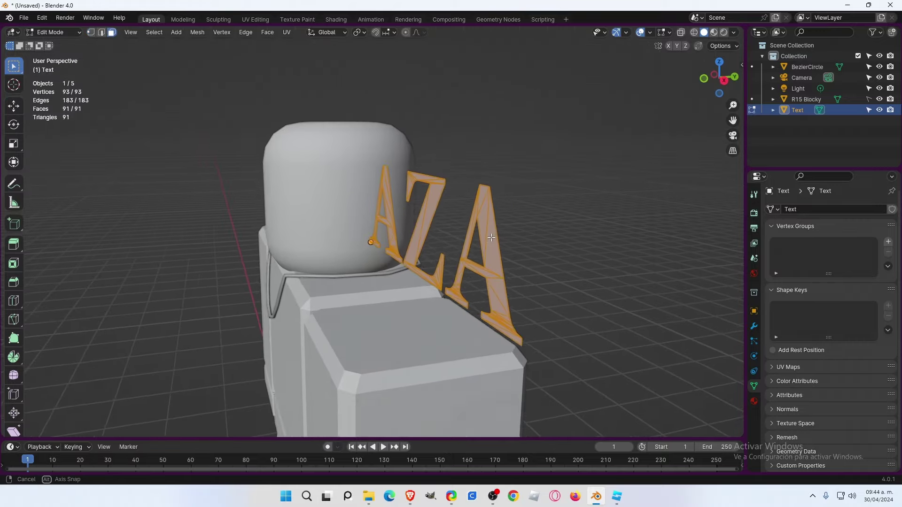
{"action": "middle_click_drag", "start_coordinate": [538, 244], "coordinate": [483, 256]}
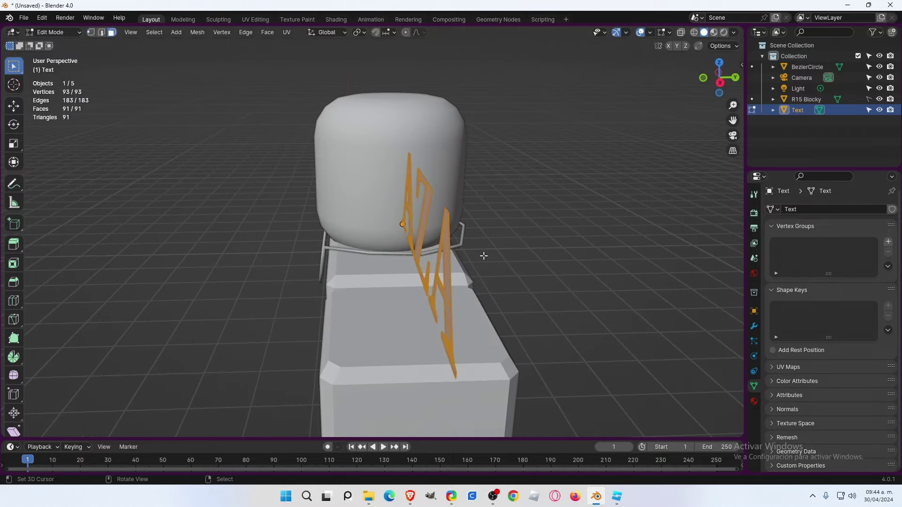
{"action": "key", "text": "e"}
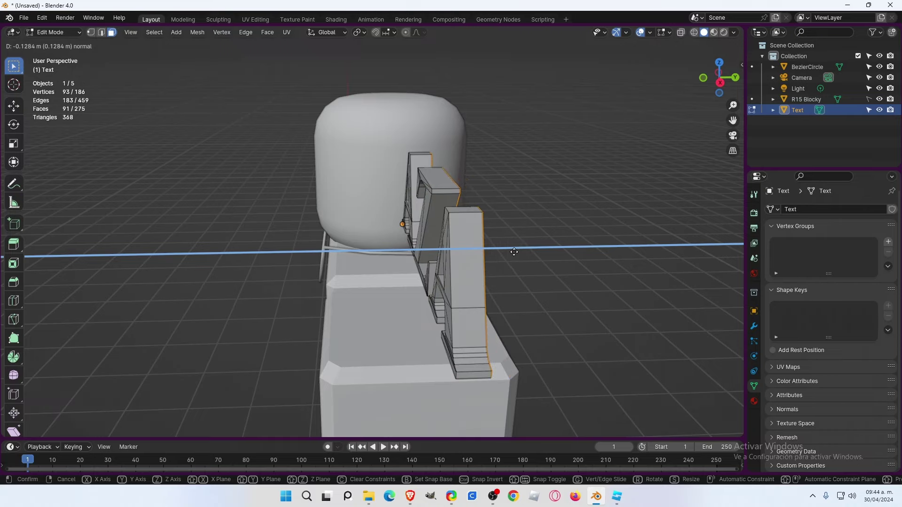
{"action": "left_click", "coordinate": [516, 253]}
{"action": "middle_click_drag", "start_coordinate": [515, 253], "coordinate": [525, 249]}
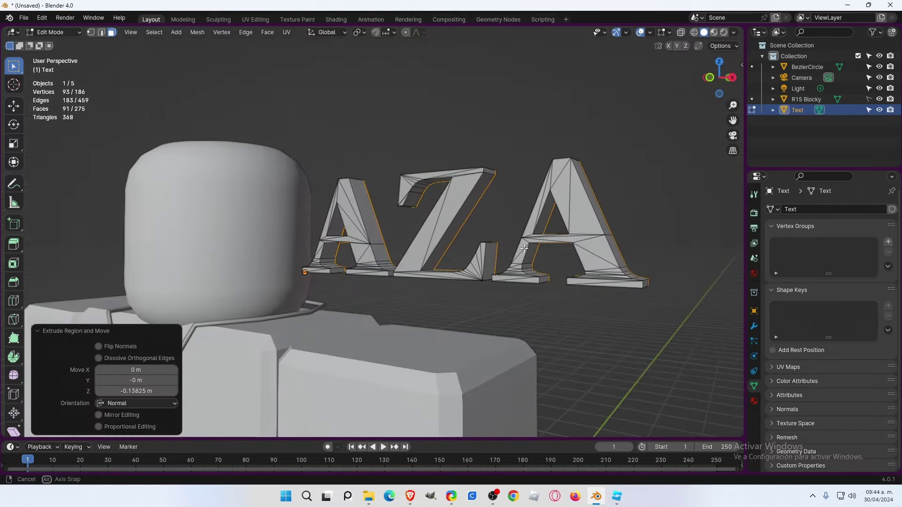
Inspect the solid letters from the front view in Object and Edit Mode.
{"action": "key", "text": "KP_1"}
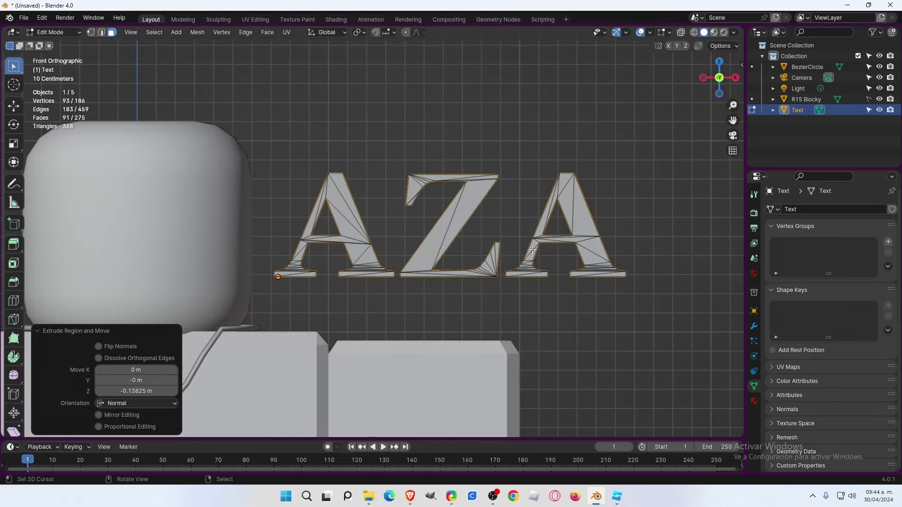
{"action": "scroll", "coordinate": [533, 250], "scroll_direction": "up", "scroll_amount": 1}
{"action": "key", "text": "Tab"}
{"action": "scroll", "coordinate": [546, 268], "scroll_direction": "down", "scroll_amount": 1}
{"action": "mouse_move", "coordinate": [548, 276]}
{"action": "middle_mouse_down", "text": "shift"}
{"action": "mouse_move", "coordinate": [513, 288]}
{"action": "mouse_move", "coordinate": [568, 278]}
{"action": "mouse_move", "coordinate": [474, 314]}
{"action": "mouse_move", "coordinate": [459, 293]}
{"action": "mouse_move", "coordinate": [379, 287]}
{"action": "mouse_move", "coordinate": [540, 284]}
{"action": "middle_mouse_up", "text": "shift"}
{"action": "key", "text": "KP_1"}
{"action": "key", "text": "Tab"}
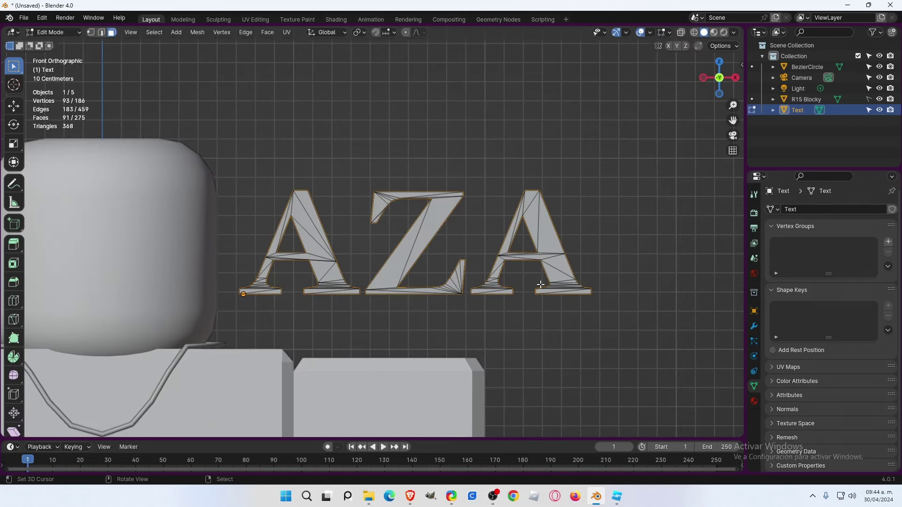
{"action": "scroll", "coordinate": [530, 286], "scroll_direction": "down", "scroll_amount": 2}
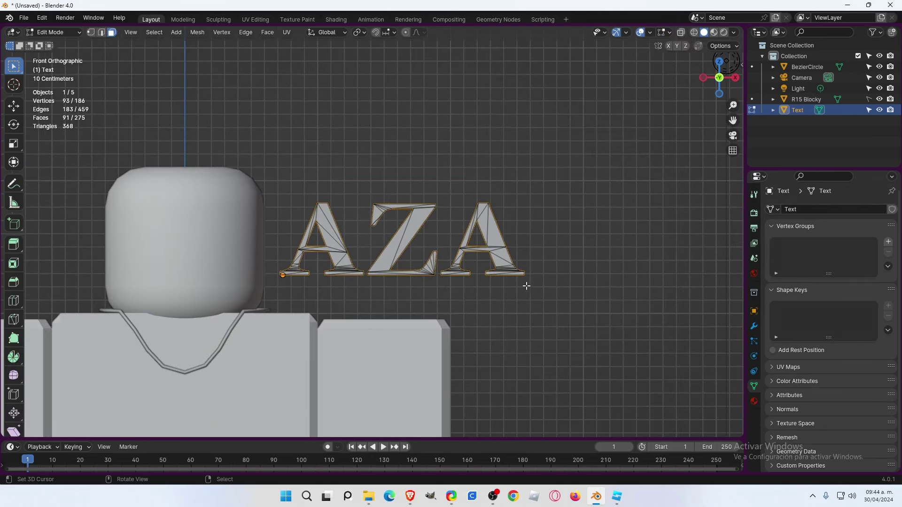
{"action": "scroll", "coordinate": [527, 286], "scroll_direction": "up", "scroll_amount": 2}
{"action": "scroll", "coordinate": [526, 286], "scroll_direction": "up", "scroll_amount": 1}
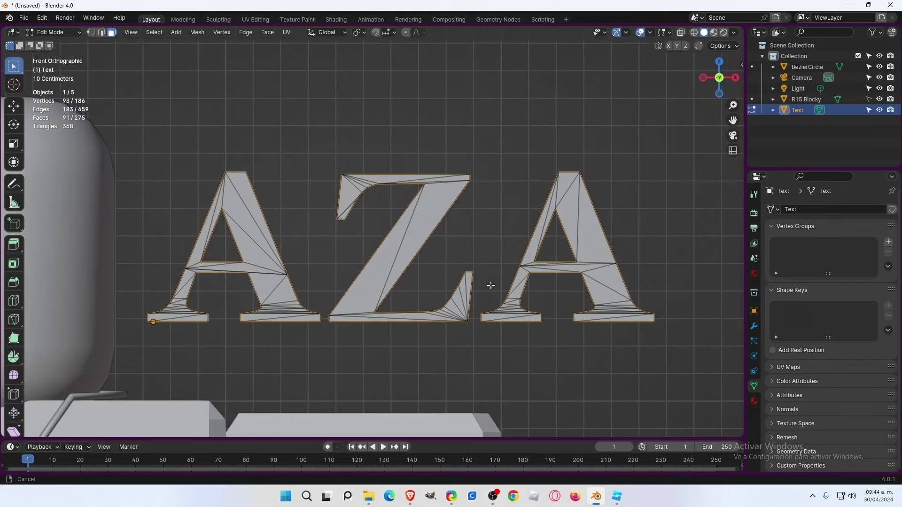
{"action": "scroll", "coordinate": [490, 288], "scroll_direction": "up", "scroll_amount": 1}
{"action": "key", "text": "alt+e"}
Select the side face loops of the A, Z and second A.
{"action": "middle_click_drag", "start_coordinate": [579, 322], "coordinate": [376, 211]}
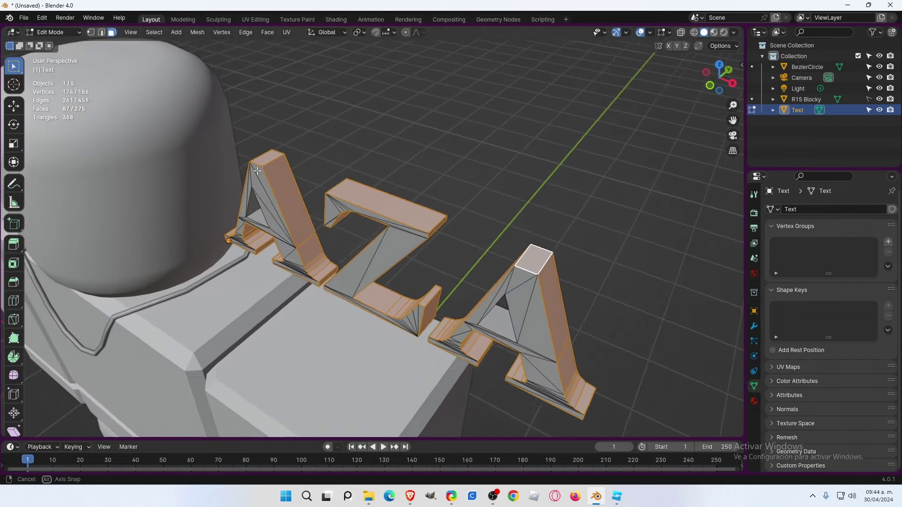
{"action": "left_click", "coordinate": [273, 162], "text": "alt"}
{"action": "left_click", "coordinate": [431, 228], "text": "alt+shift"}
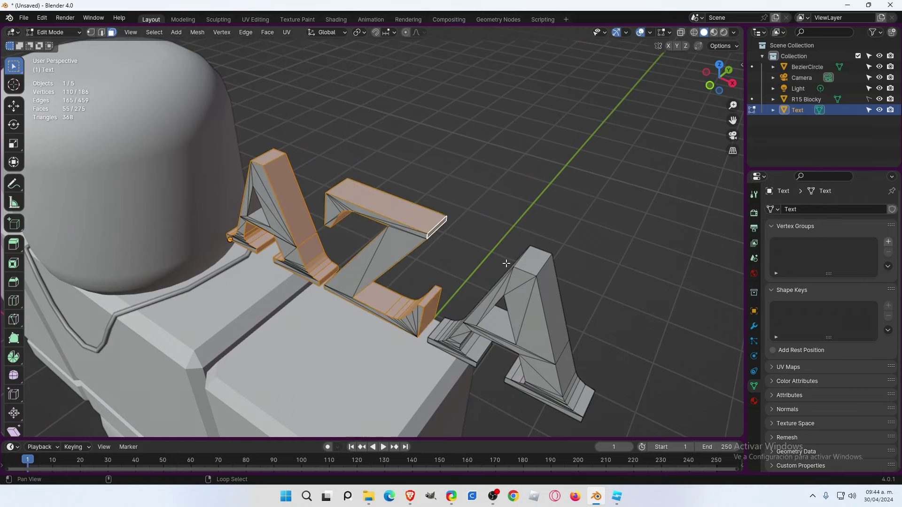
{"action": "left_click", "coordinate": [543, 271], "text": "alt+shift"}
{"action": "mouse_move", "coordinate": [527, 328]}
{"action": "middle_mouse_down"}
{"action": "mouse_move", "coordinate": [563, 266]}
{"action": "mouse_move", "coordinate": [546, 336]}
{"action": "mouse_move", "coordinate": [556, 298]}
{"action": "mouse_move", "coordinate": [640, 343]}
{"action": "middle_mouse_up"}
{"action": "key", "text": "KP_1"}
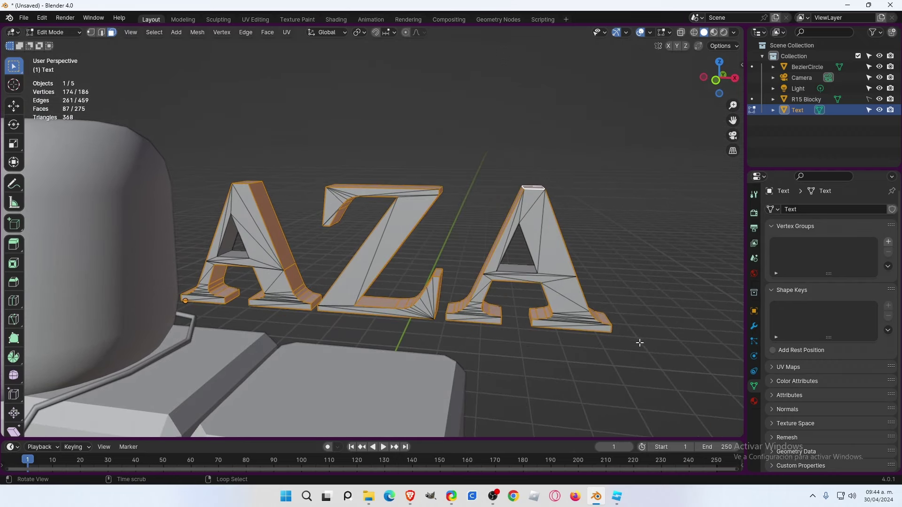
Extrude the side faces along normals at -0.0162 m, then return to Object Mode.
{"action": "key", "text": "alt+e"}
{"action": "left_click", "coordinate": [653, 367]}
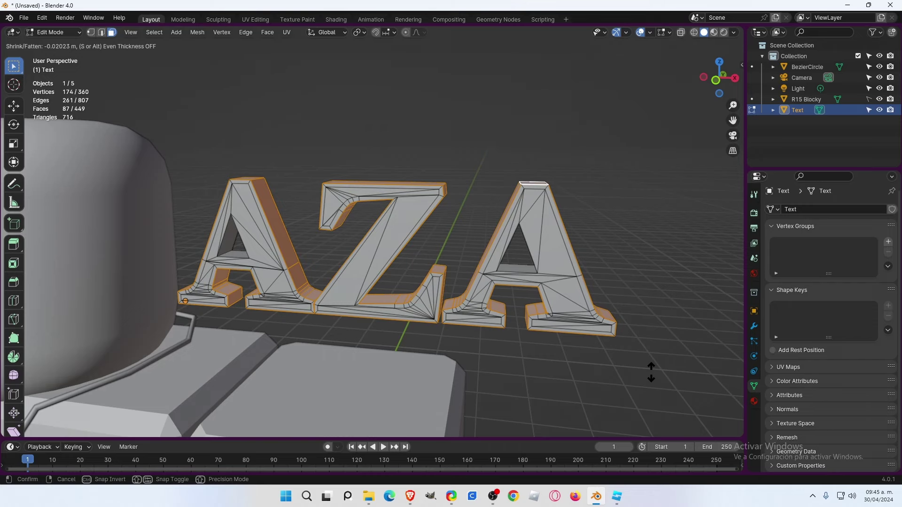
{"action": "left_click", "coordinate": [651, 372]}
{"action": "middle_click_drag", "start_coordinate": [651, 372], "coordinate": [644, 358]}
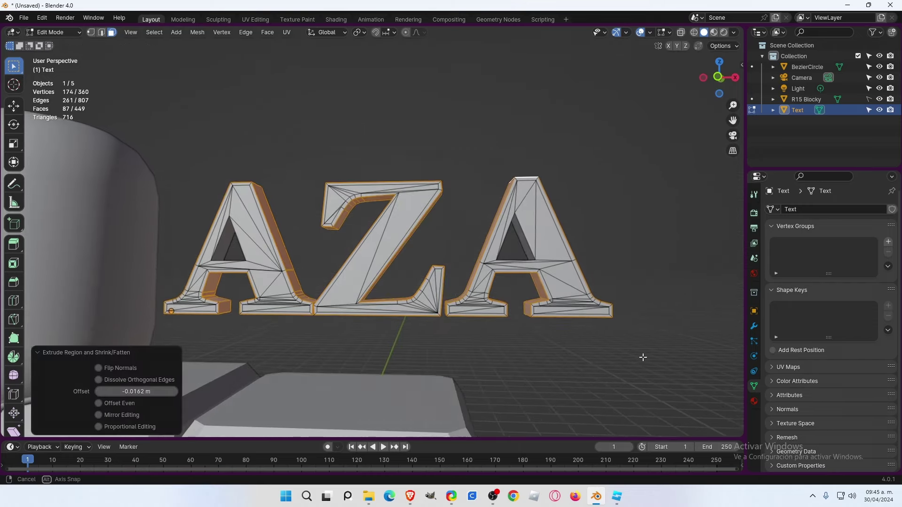
{"action": "scroll", "coordinate": [644, 358], "scroll_direction": "up", "scroll_amount": 2}
{"action": "scroll", "coordinate": [390, 222], "scroll_direction": "up", "scroll_amount": 2}
{"action": "scroll", "coordinate": [336, 184], "scroll_direction": "down", "scroll_amount": 3}
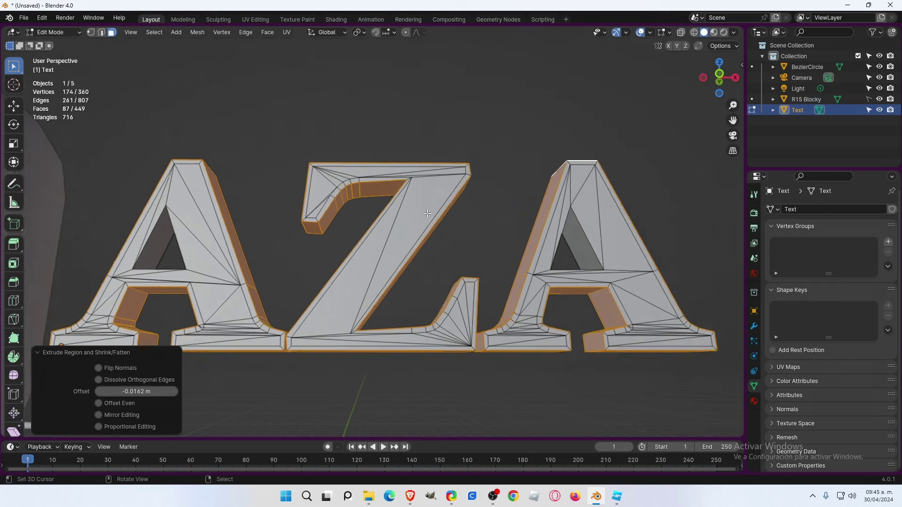
{"action": "middle_click_drag", "start_coordinate": [336, 185], "coordinate": [429, 231]}
{"action": "key", "text": "KP_1"}
{"action": "scroll", "coordinate": [432, 233], "scroll_direction": "down", "scroll_amount": 5}
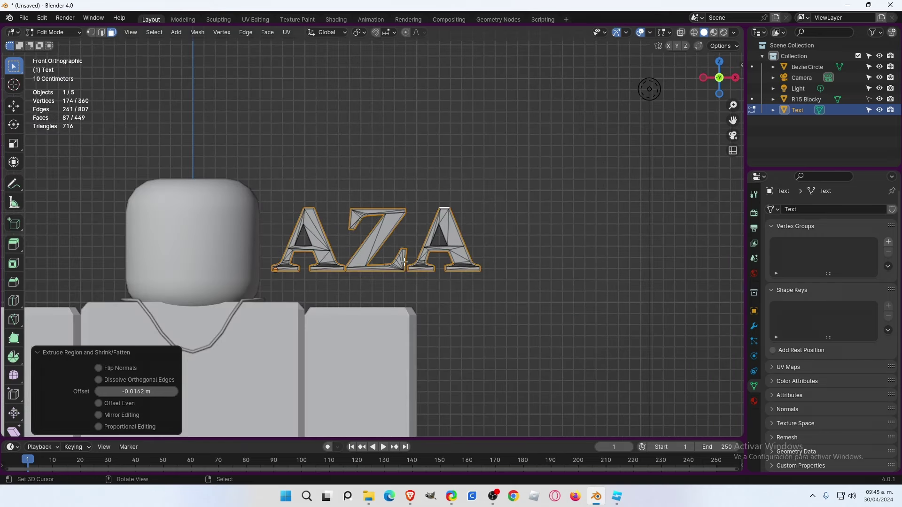
{"action": "key", "text": "Tab"}
Move the AZA lettering onto the character's torso.
{"action": "key", "text": "ctrl+KP_3"}
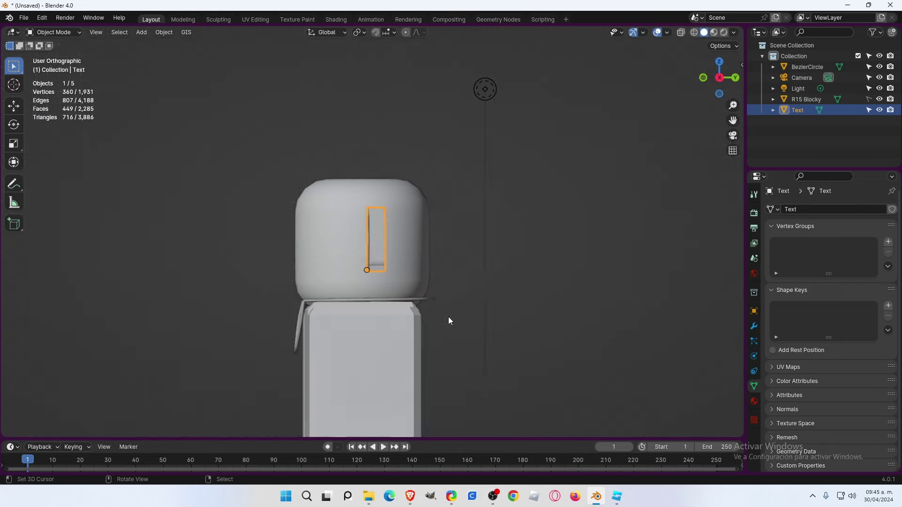
{"action": "key", "text": "g"}
{"action": "left_click", "coordinate": [355, 411]}
{"action": "key", "text": "KP_1"}
{"action": "middle_click_drag", "start_coordinate": [343, 409], "coordinate": [479, 378], "text": "shift"}
{"action": "key", "text": "g"}
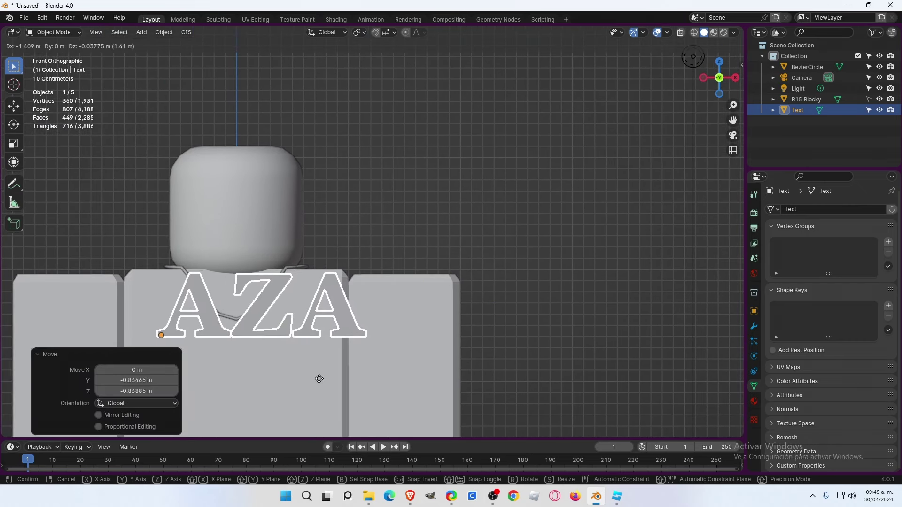
{"action": "left_click", "coordinate": [298, 379]}
{"action": "key", "text": "Tab"}
{"action": "key", "text": "Tab"}
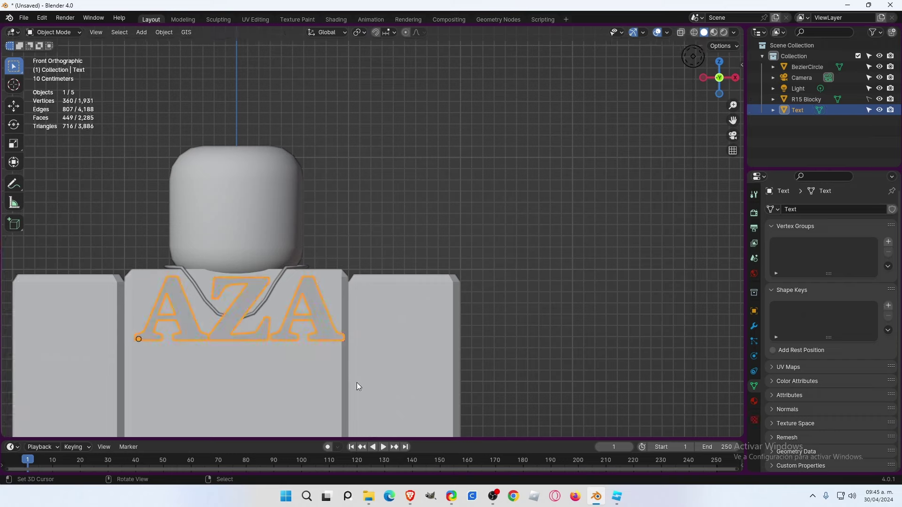
{"action": "key", "text": "s"}
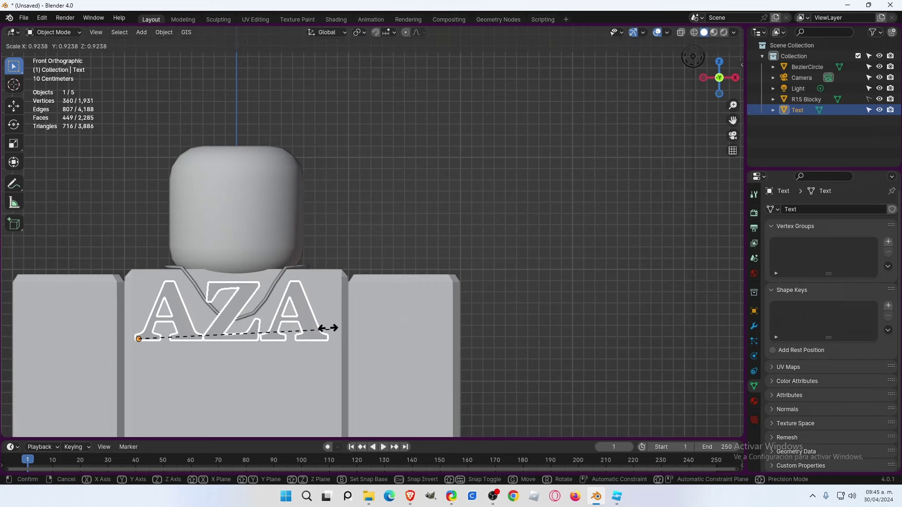
{"action": "key", "text": "Escape"}
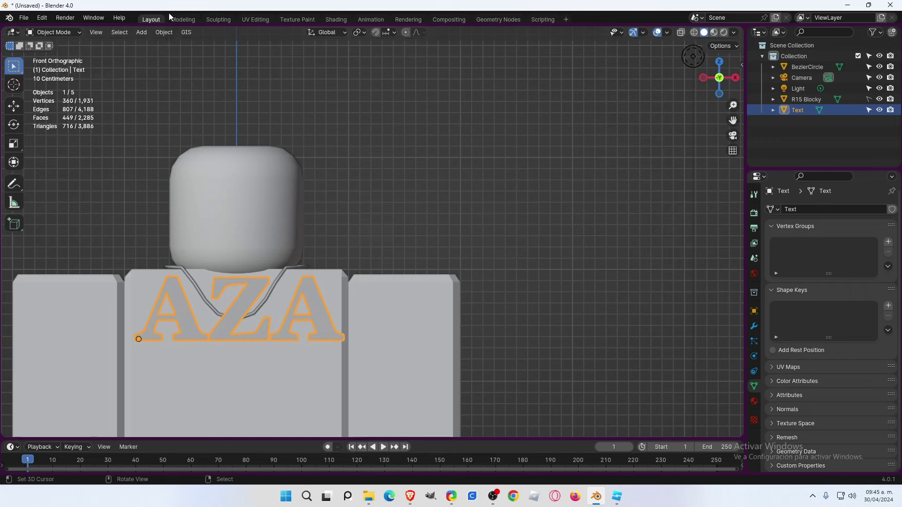
Set the lettering's origin to geometry, lower it and shrink it to about 0.877.
{"action": "left_click", "coordinate": [164, 32]}
{"action": "left_click", "coordinate": [280, 67]}
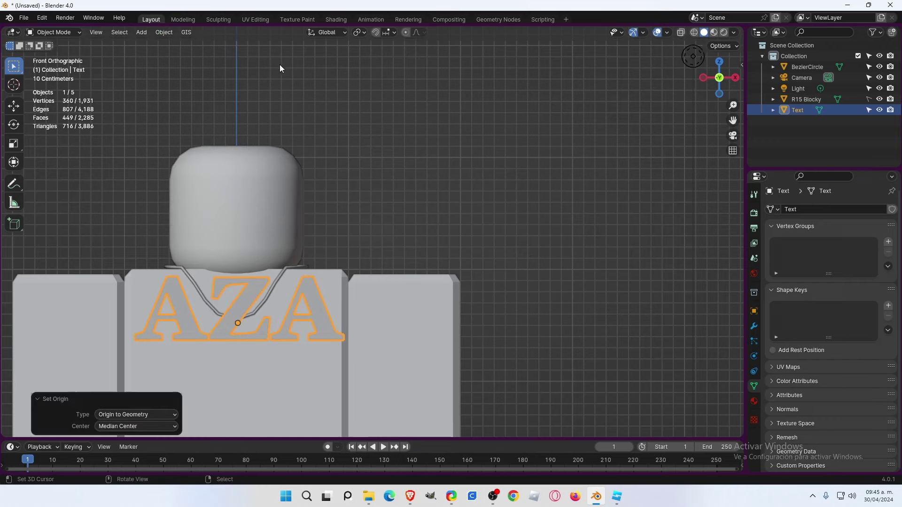
{"action": "key", "text": "g"}
{"action": "left_click", "coordinate": [320, 360]}
{"action": "key", "text": "s"}
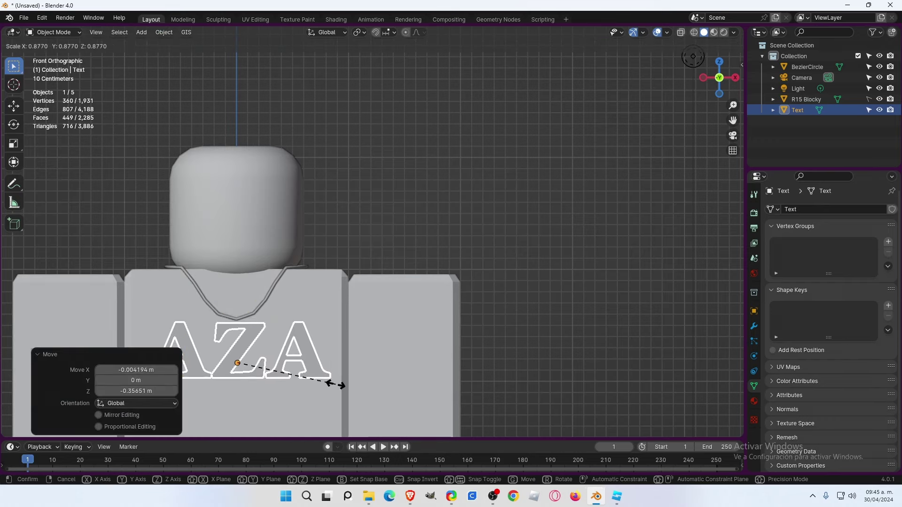
{"action": "left_click", "coordinate": [330, 386]}
Nudge the lettering into place on the chest and check it from the side.
{"action": "key", "text": "g"}
{"action": "left_click", "coordinate": [327, 374]}
{"action": "middle_click_drag", "start_coordinate": [327, 374], "coordinate": [240, 379]}
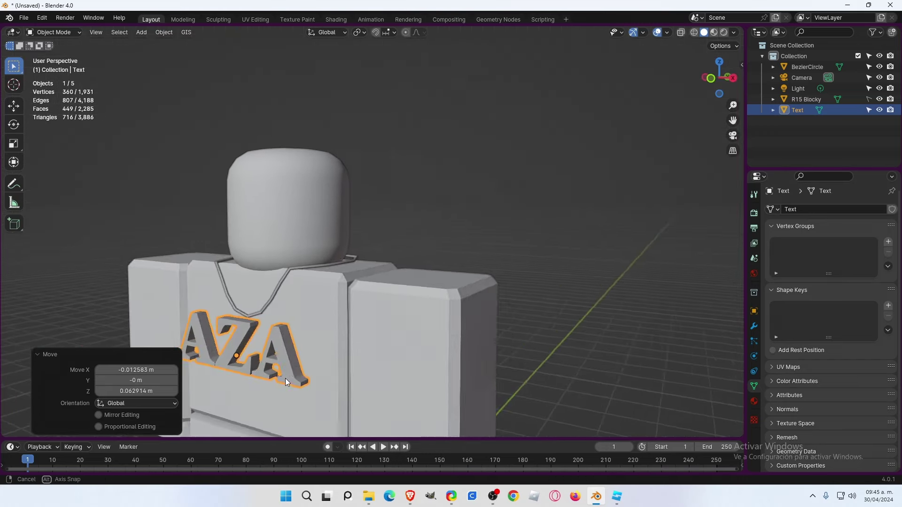
{"action": "key", "text": "KP_3"}
{"action": "scroll", "coordinate": [258, 299], "scroll_direction": "up", "scroll_amount": 1}
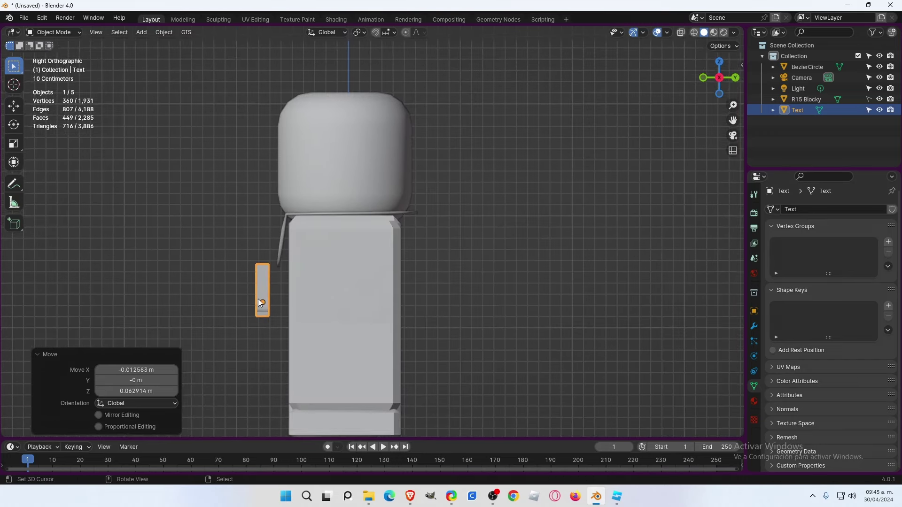
{"action": "scroll", "coordinate": [225, 329], "scroll_direction": "up", "scroll_amount": 2}
{"action": "key", "text": "Tab"}
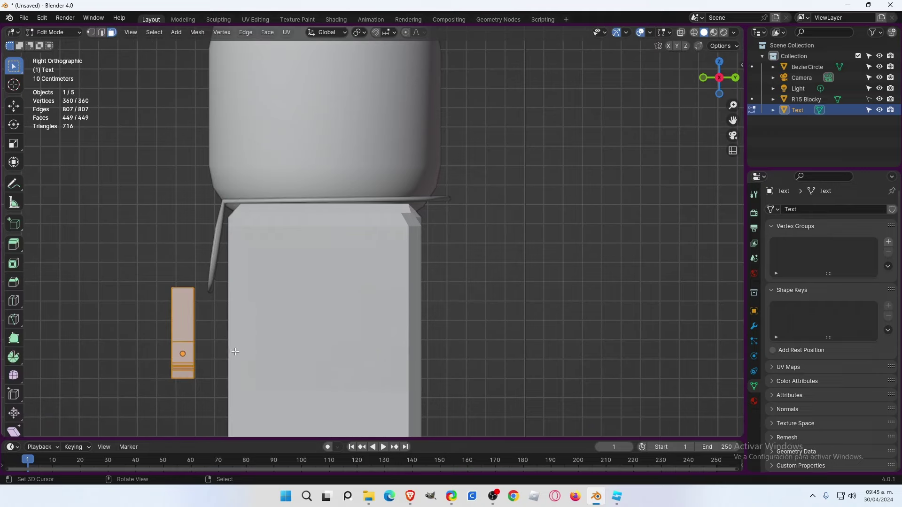
Thicken the lettering mesh along Y and press it against the chest.
{"action": "key", "text": "s"}
{"action": "key", "text": "y"}
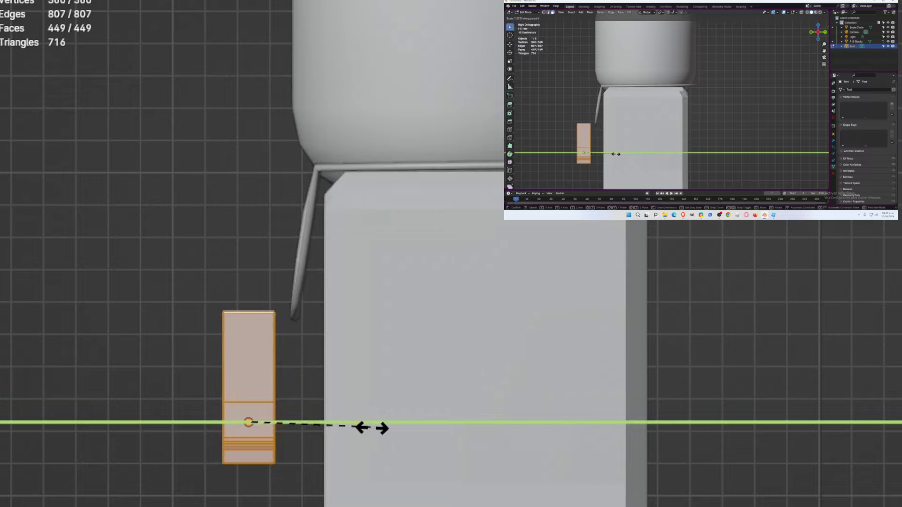
{"action": "left_click", "coordinate": [258, 355]}
{"action": "key", "text": "g"}
{"action": "left_click", "coordinate": [418, 428]}
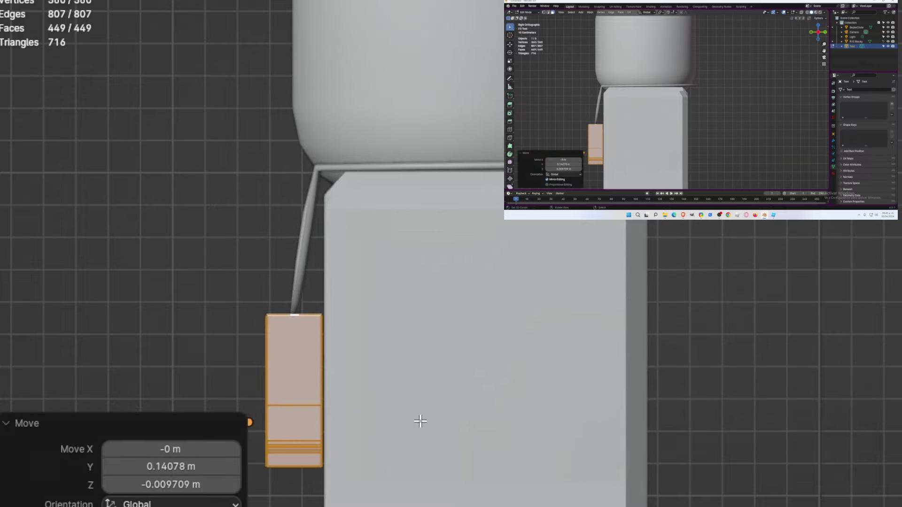
{"action": "key", "text": "KP_1"}
{"action": "scroll", "coordinate": [413, 419], "scroll_direction": "down", "scroll_amount": 2}
Reposition the lettering mesh, then move the whole object slightly lower on the chest.
{"action": "key", "text": "g"}
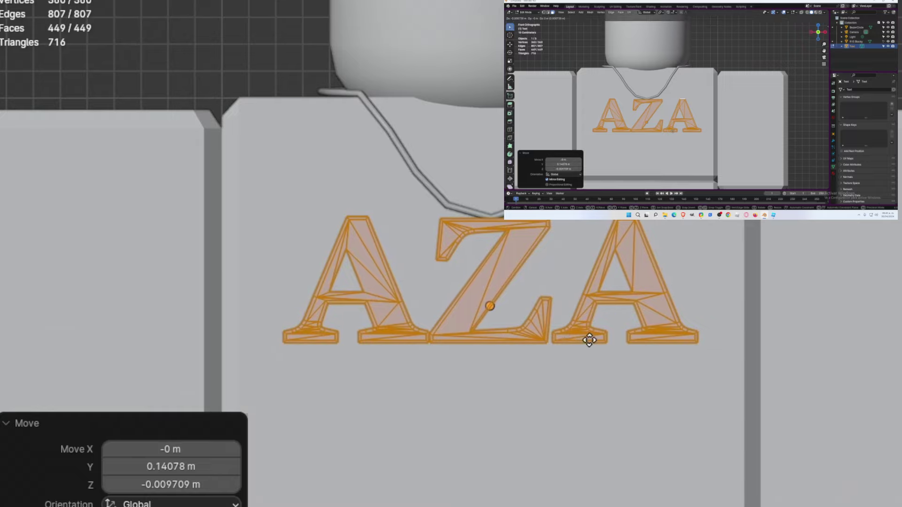
{"action": "left_click", "coordinate": [585, 339]}
{"action": "key", "text": "Tab"}
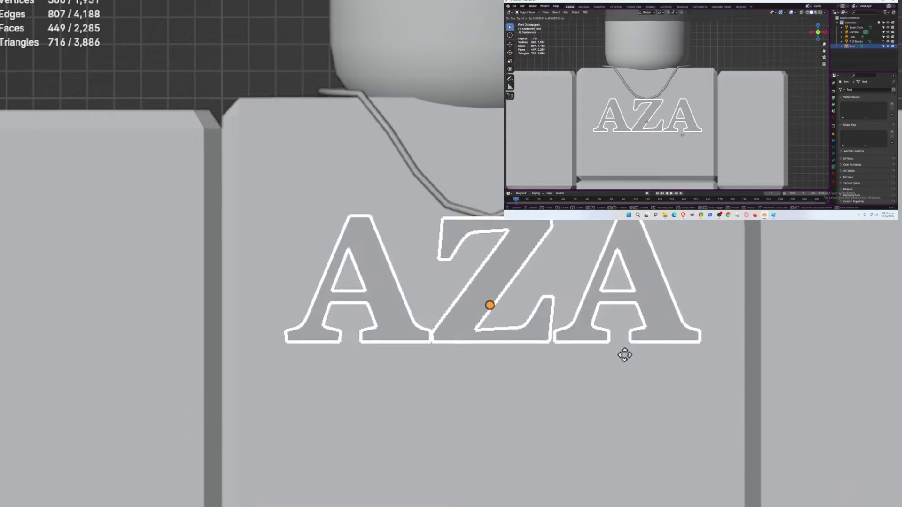
{"action": "key", "text": "g"}
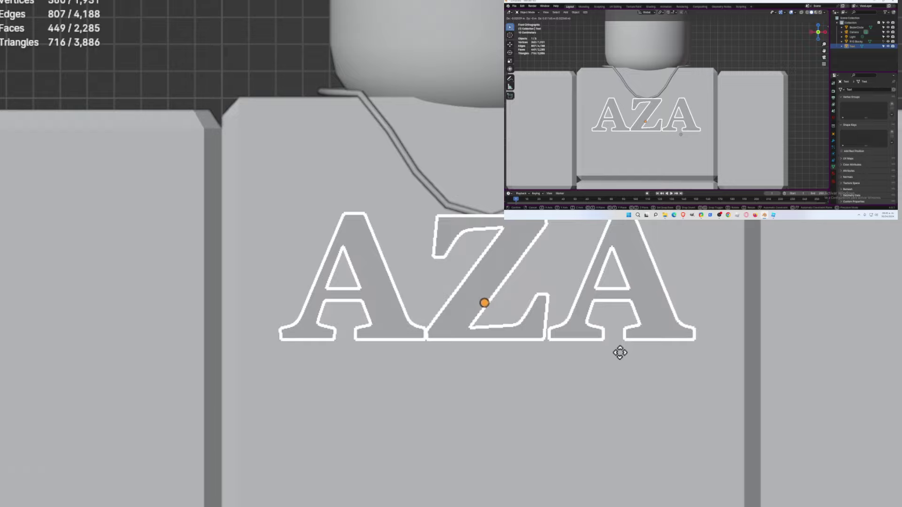
{"action": "left_click", "coordinate": [620, 364]}
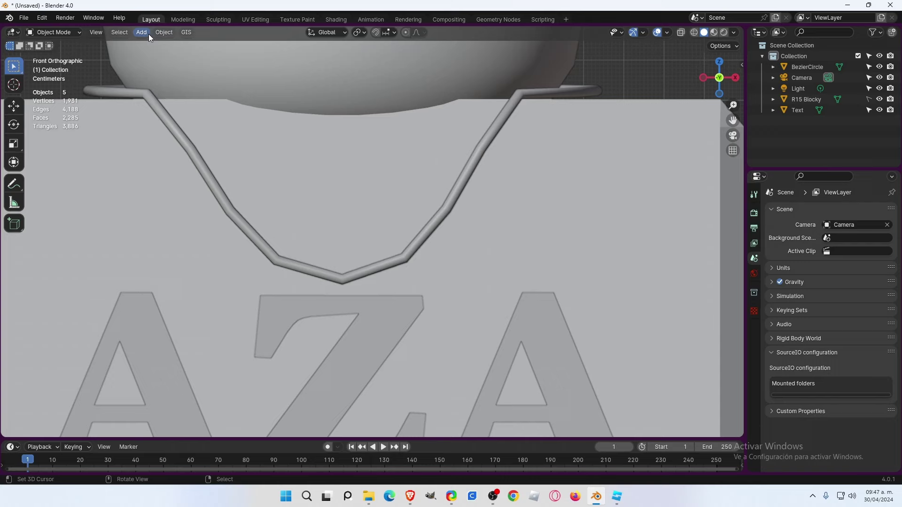
{"action": "left_click", "coordinate": [145, 32]}
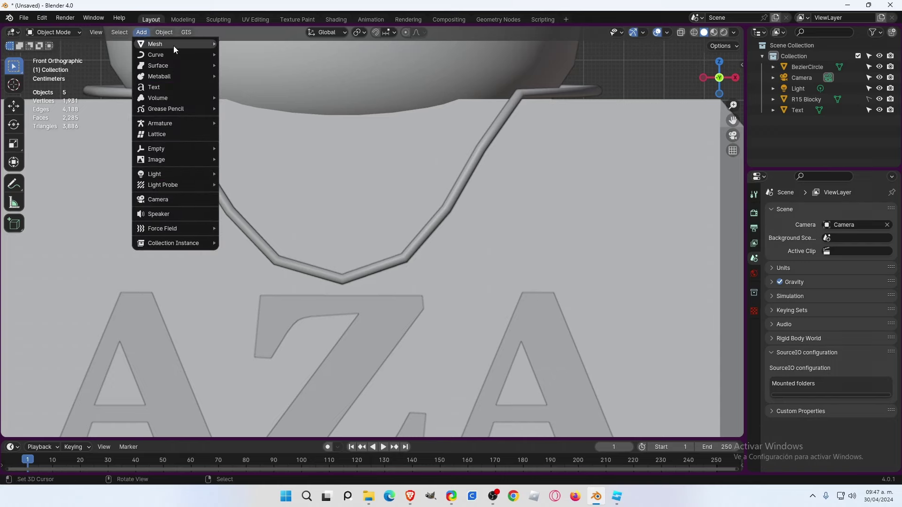
{"action": "mouse_move", "coordinate": [156, 54]}
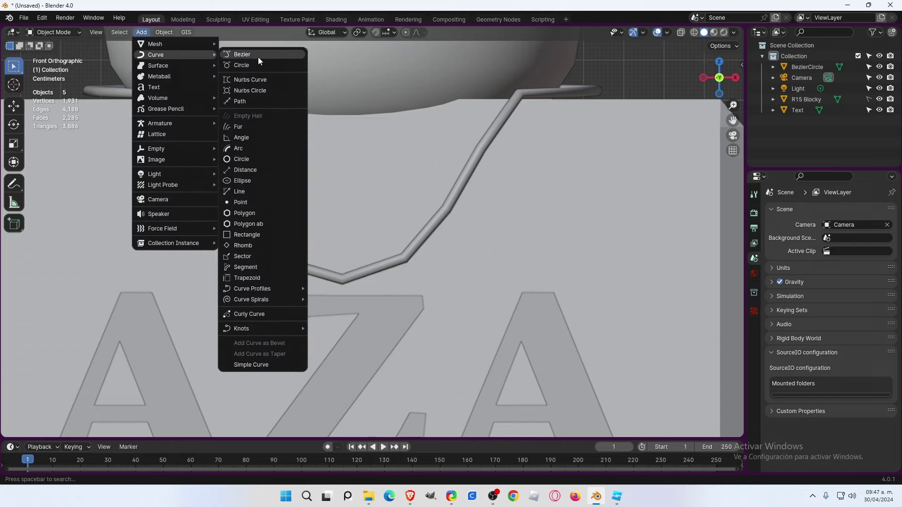
Add a Bezier circle, rotate it 90° on X and shrink it to about 0.35.
{"action": "left_click", "coordinate": [252, 66]}
{"action": "scroll", "coordinate": [456, 246], "scroll_direction": "down", "scroll_amount": 5}
{"action": "scroll", "coordinate": [437, 307], "scroll_direction": "down", "scroll_amount": 4}
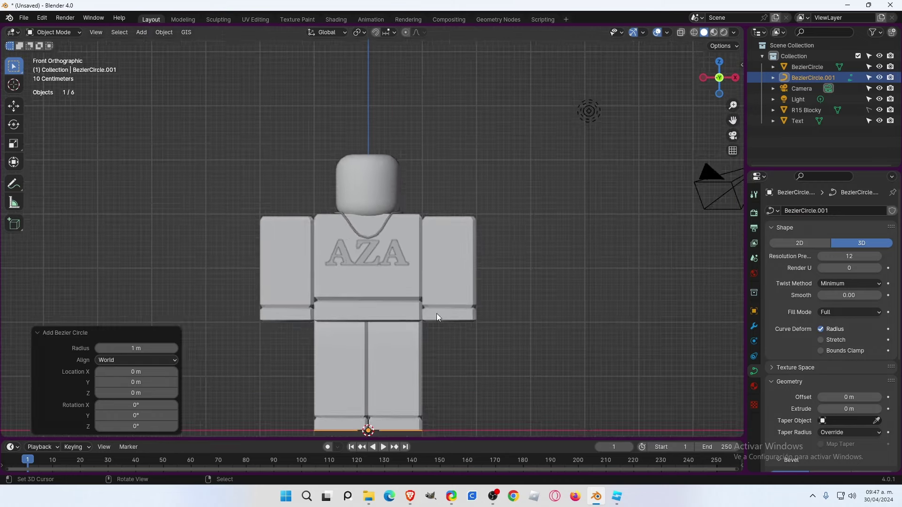
{"action": "scroll", "coordinate": [436, 314], "scroll_direction": "down", "scroll_amount": 2}
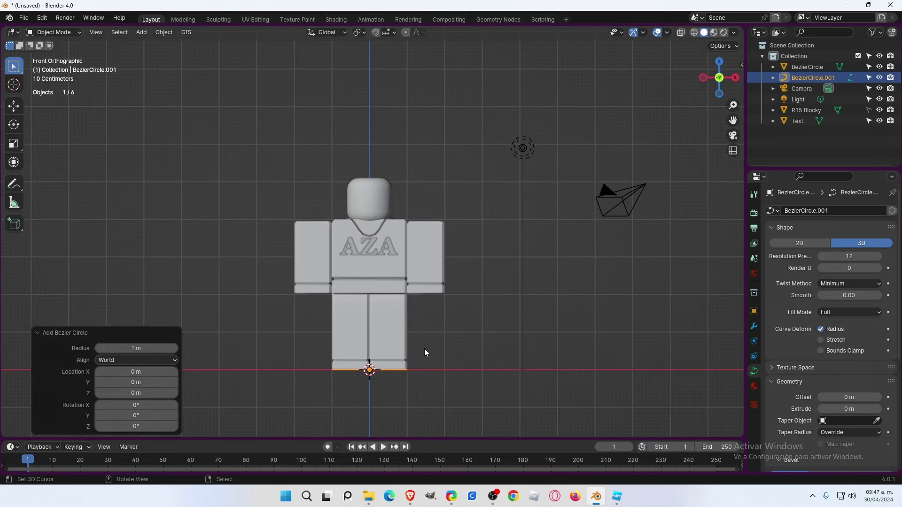
{"action": "type", "text": "rx90"}
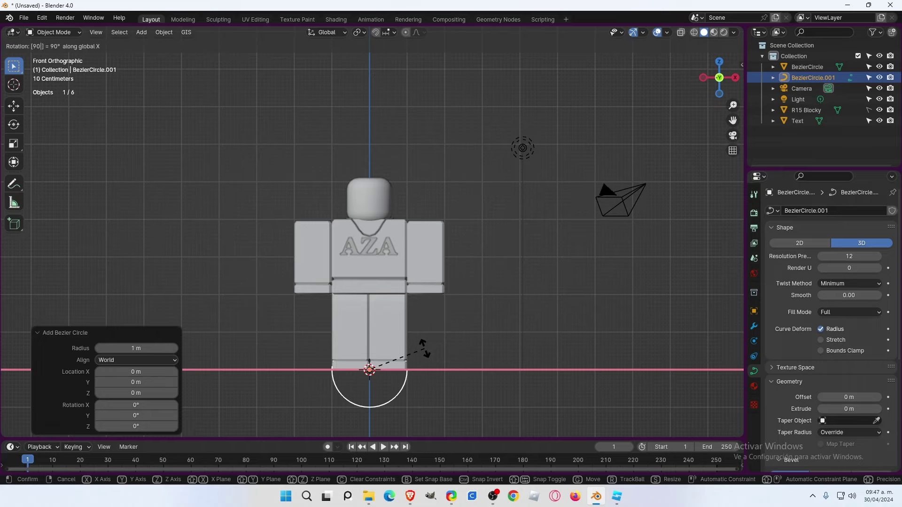
{"action": "key", "text": "Return"}
{"action": "key", "text": "s"}
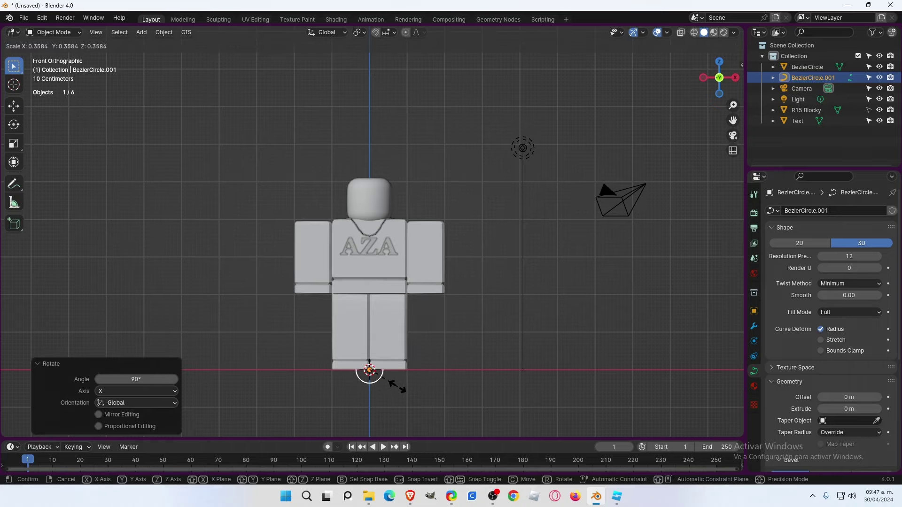
{"action": "left_click", "coordinate": [397, 386]}
{"action": "key", "text": "KP_3"}
Move the circle up by the torso and shrink it into a smaller ring.
{"action": "key", "text": "g"}
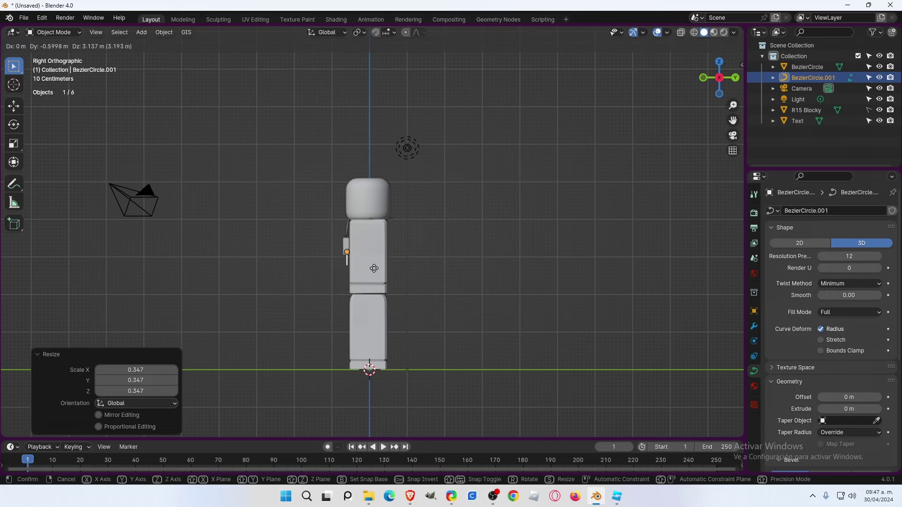
{"action": "left_click", "coordinate": [373, 257]}
{"action": "key", "text": "KP_1"}
{"action": "scroll", "coordinate": [369, 258], "scroll_direction": "up", "scroll_amount": 3}
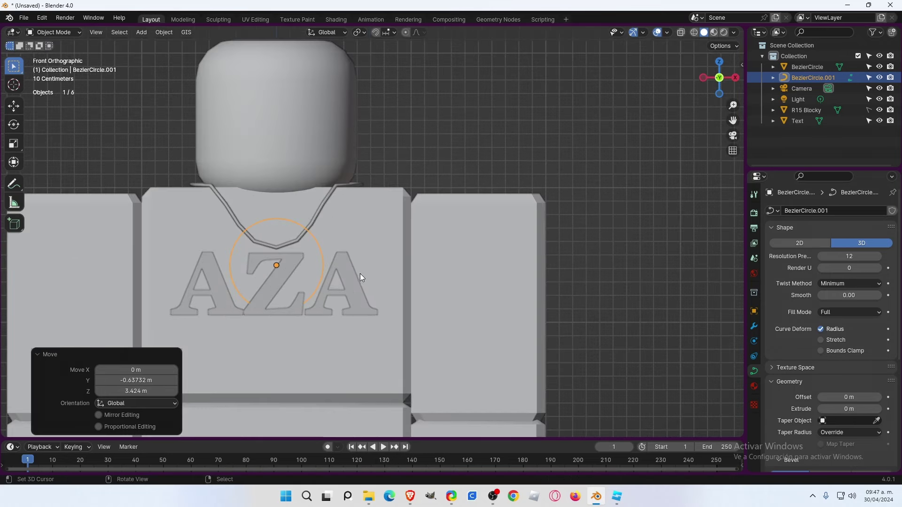
{"action": "key", "text": "s"}
{"action": "left_click", "coordinate": [284, 257]}
{"action": "key", "text": "g"}
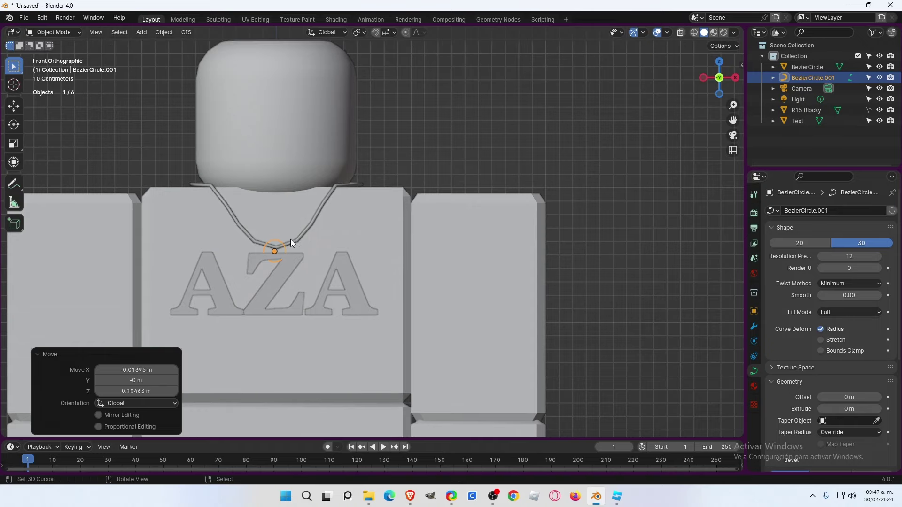
{"action": "scroll", "coordinate": [300, 249], "scroll_direction": "up", "scroll_amount": 3}
{"action": "scroll", "coordinate": [312, 227], "scroll_direction": "up", "scroll_amount": 2}
{"action": "scroll", "coordinate": [300, 243], "scroll_direction": "up", "scroll_amount": 2}
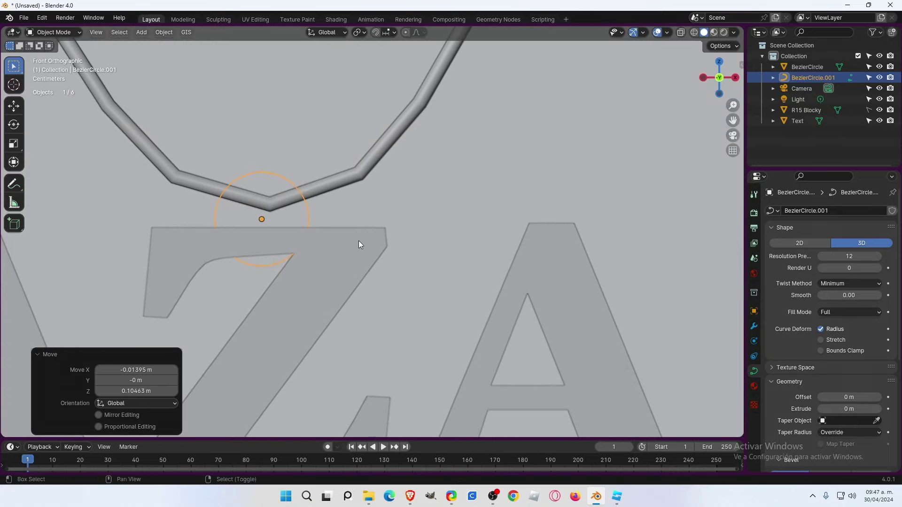
Scale the ring to 0.749 and nudge it along Y against the necklace's lowest point.
{"action": "key", "text": "g"}
{"action": "key", "text": "s"}
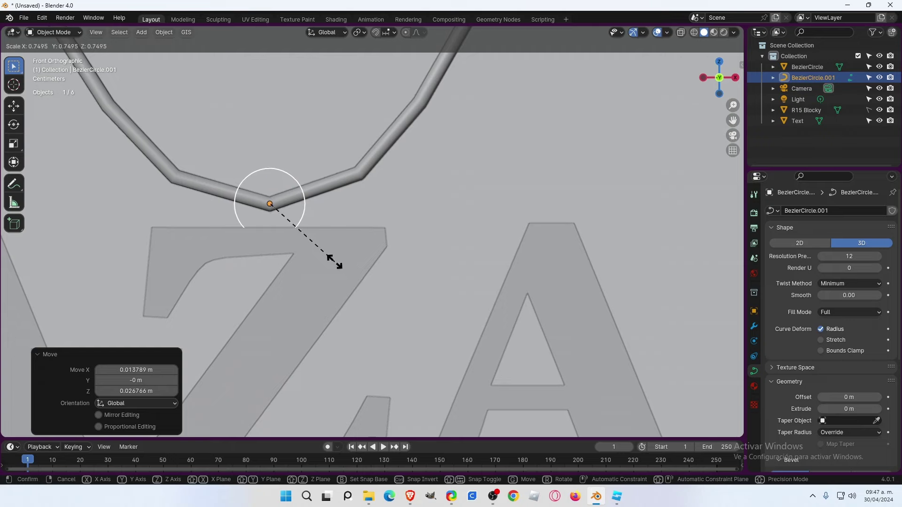
{"action": "left_click", "coordinate": [334, 261]}
{"action": "mouse_move", "coordinate": [334, 262]}
{"action": "middle_mouse_down"}
{"action": "mouse_move", "coordinate": [362, 280]}
{"action": "mouse_move", "coordinate": [298, 283]}
{"action": "mouse_move", "coordinate": [304, 279]}
{"action": "middle_mouse_up"}
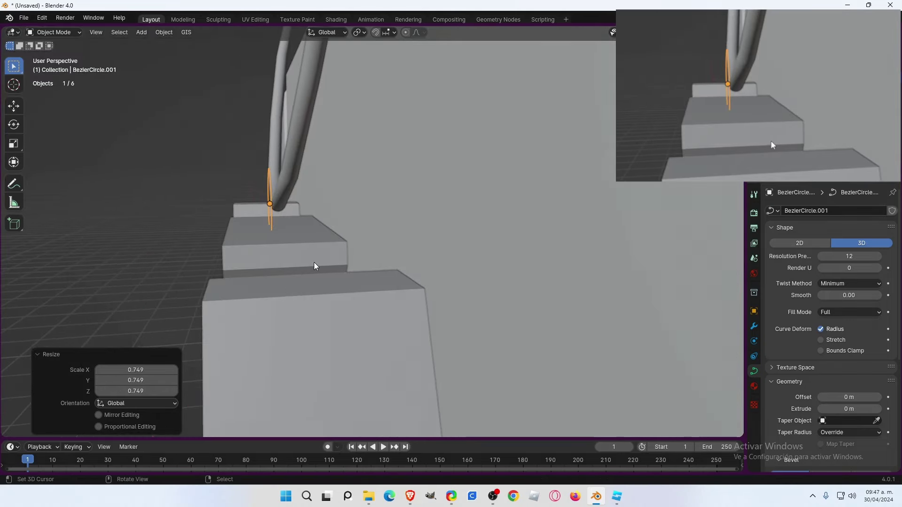
{"action": "key", "text": "g"}
{"action": "key", "text": "y"}
{"action": "left_click", "coordinate": [321, 264]}
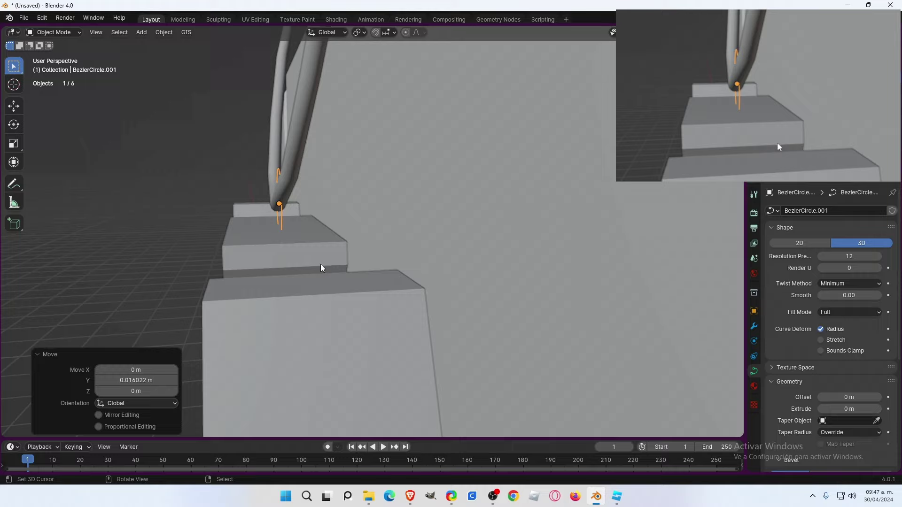
{"action": "mouse_move", "coordinate": [320, 264]}
{"action": "middle_mouse_down"}
{"action": "mouse_move", "coordinate": [334, 252]}
{"action": "mouse_move", "coordinate": [368, 254]}
{"action": "middle_mouse_up"}
{"action": "key", "text": "KP_1"}
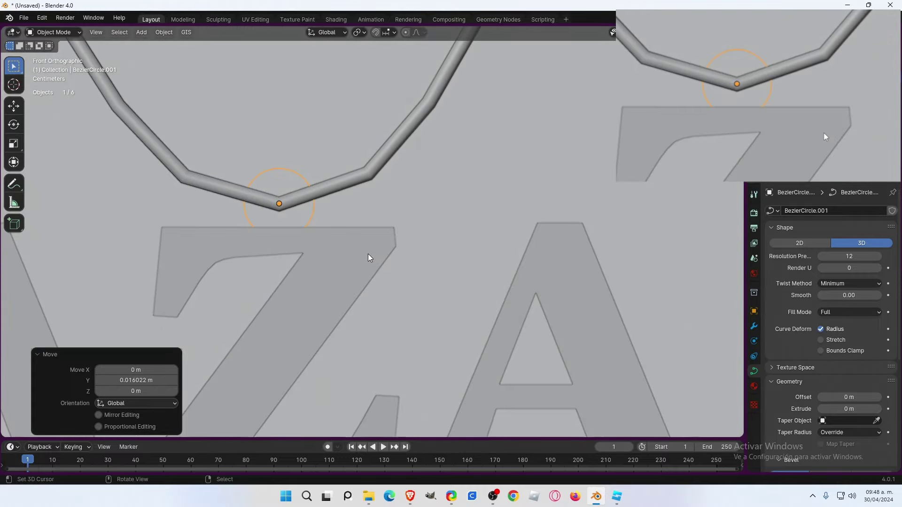
Set the ring's preview resolution to 3, bevel resolution to 2 and bevel depth to 0.097 m.
{"action": "left_click", "coordinate": [843, 258]}
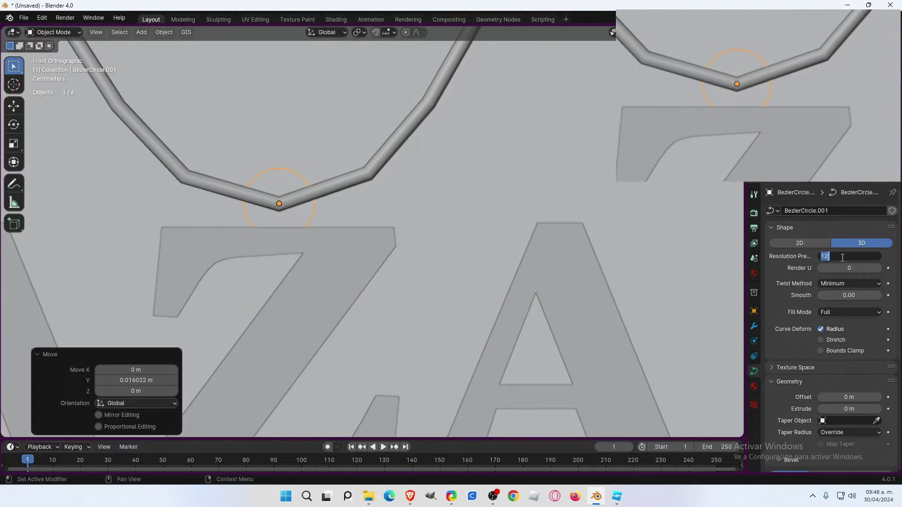
{"action": "type", "text": "3"}
{"action": "key", "text": "Return"}
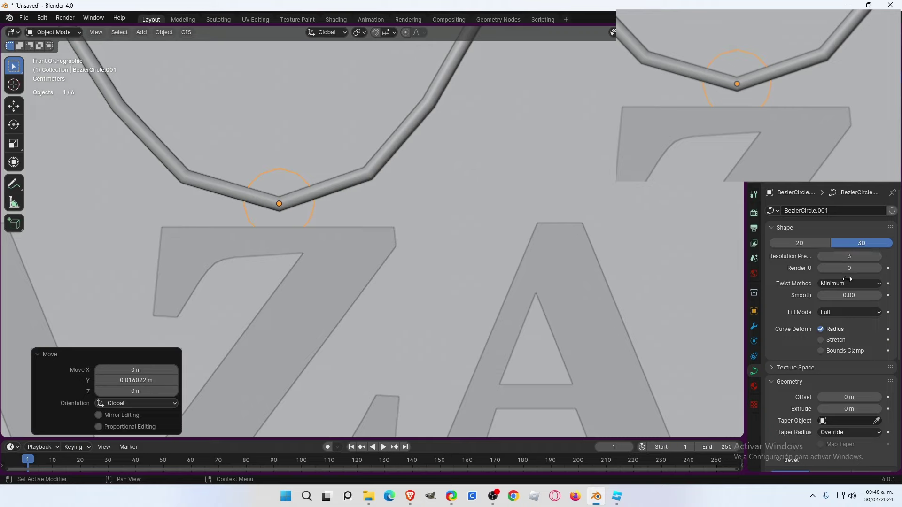
{"action": "scroll", "coordinate": [813, 401], "scroll_direction": "down", "scroll_amount": 3}
{"action": "scroll", "coordinate": [813, 401], "scroll_direction": "down", "scroll_amount": 5}
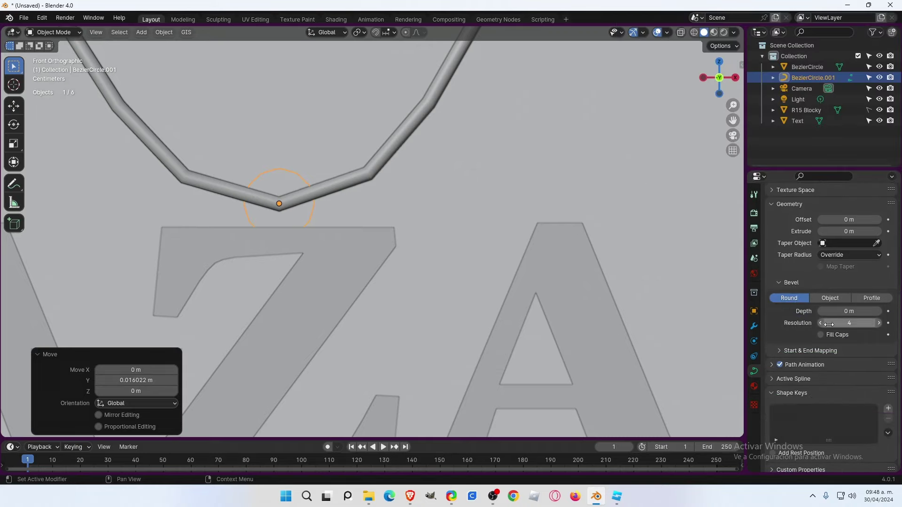
{"action": "left_click", "coordinate": [822, 323]}
{"action": "left_click", "coordinate": [822, 323]}
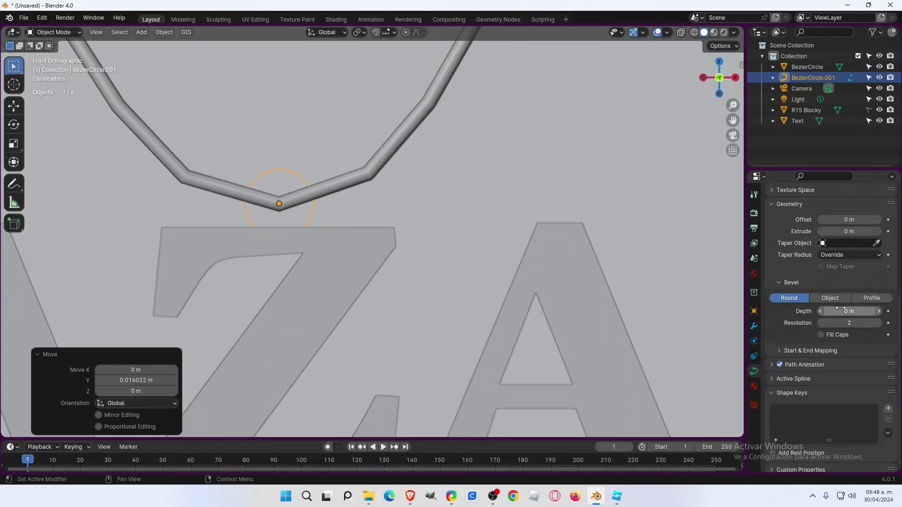
{"action": "left_click_drag", "start_coordinate": [822, 311], "coordinate": [850, 311]}
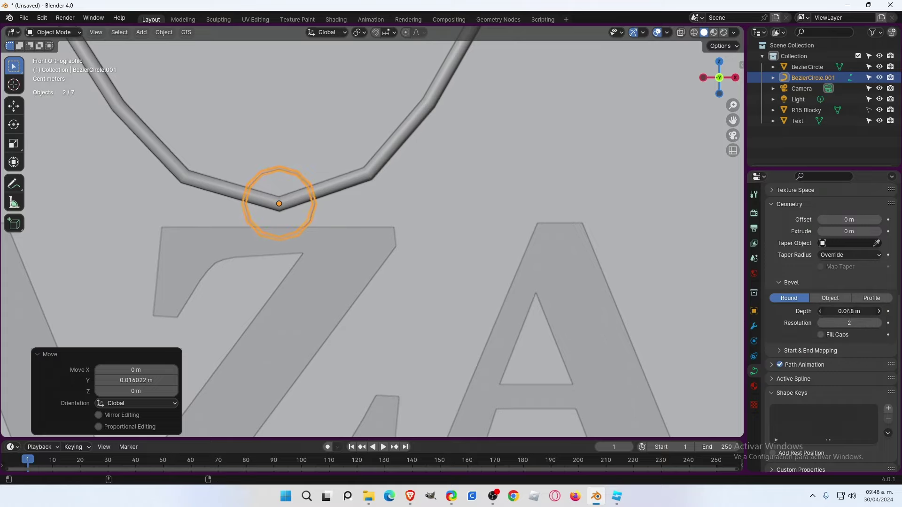
{"action": "mouse_move", "coordinate": [552, 314]}
{"action": "middle_mouse_down"}
{"action": "mouse_move", "coordinate": [451, 323]}
{"action": "mouse_move", "coordinate": [381, 311]}
{"action": "middle_mouse_up"}
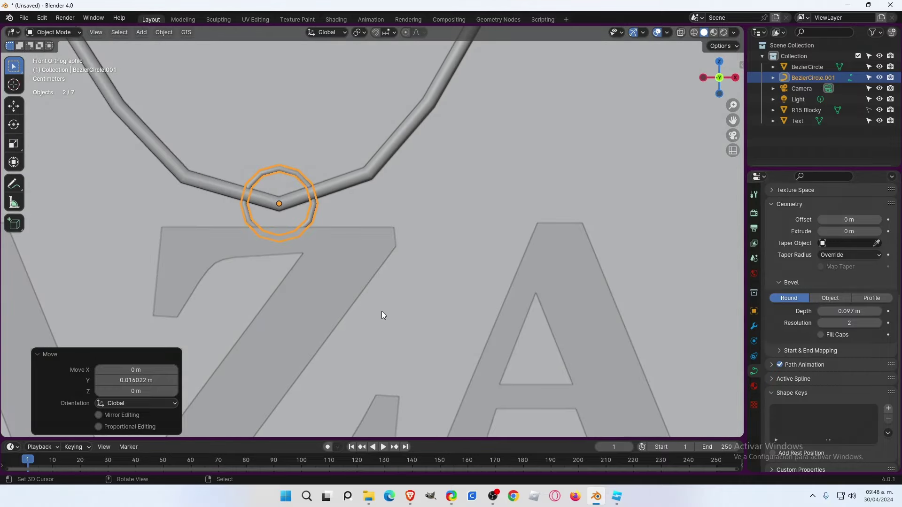
{"action": "scroll", "coordinate": [381, 311], "scroll_direction": "down", "scroll_amount": 4}
{"action": "key", "text": "Tab"}
{"action": "key", "text": "Tab"}
Drive the AZA text's base colour with a new LETRASTXT image texture.
{"action": "scroll", "coordinate": [407, 218], "scroll_direction": "up", "scroll_amount": 2}
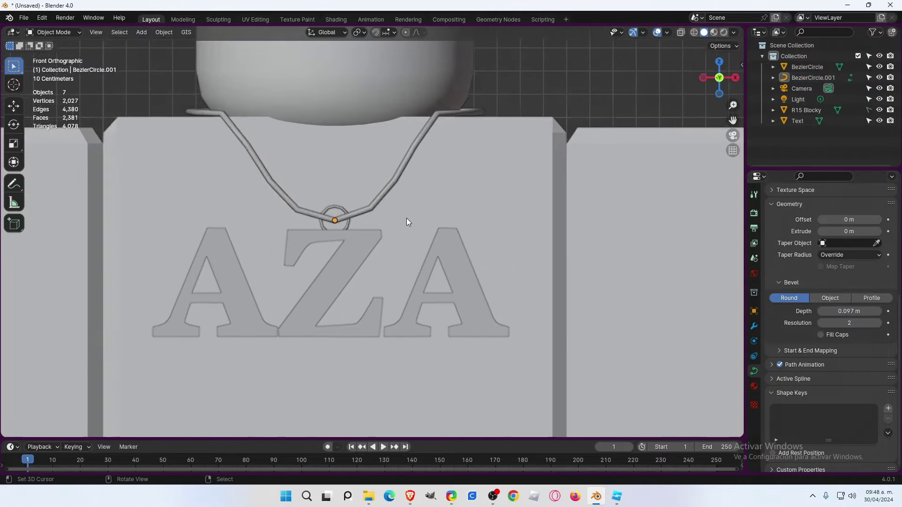
{"action": "scroll", "coordinate": [407, 218], "scroll_direction": "up", "scroll_amount": 2}
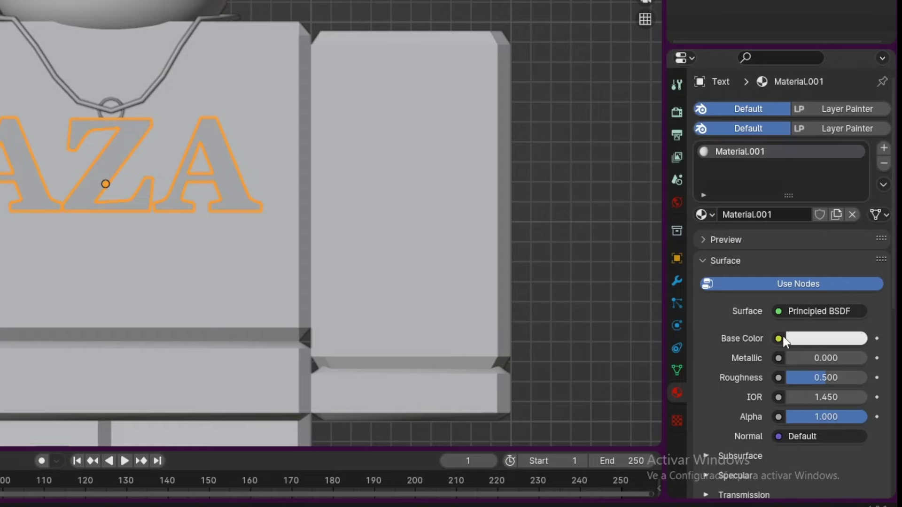
{"action": "left_click", "coordinate": [779, 338]}
{"action": "left_click", "coordinate": [425, 201]}
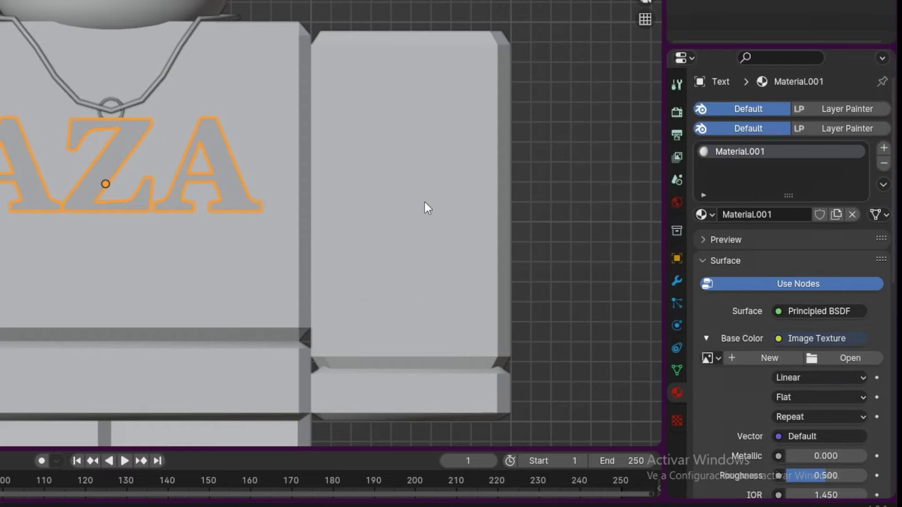
{"action": "left_click", "coordinate": [764, 358]}
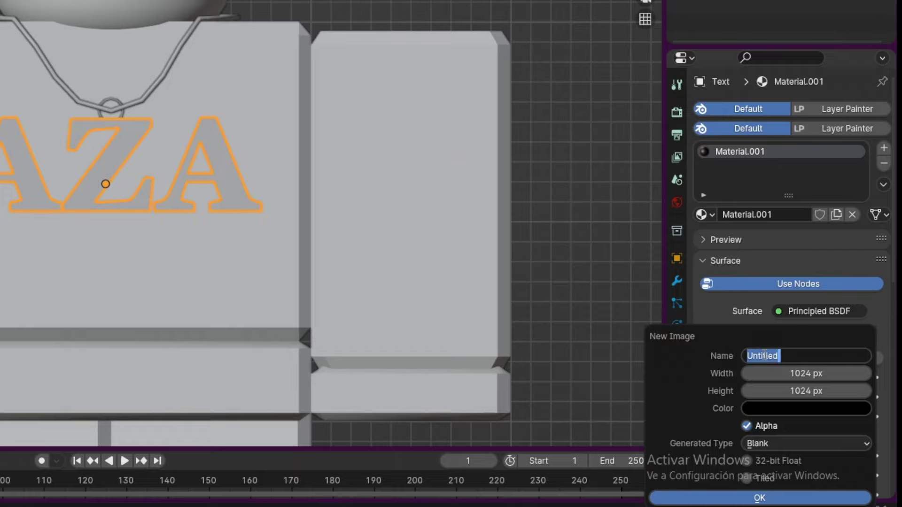
{"action": "type", "text": "LETRAS"}
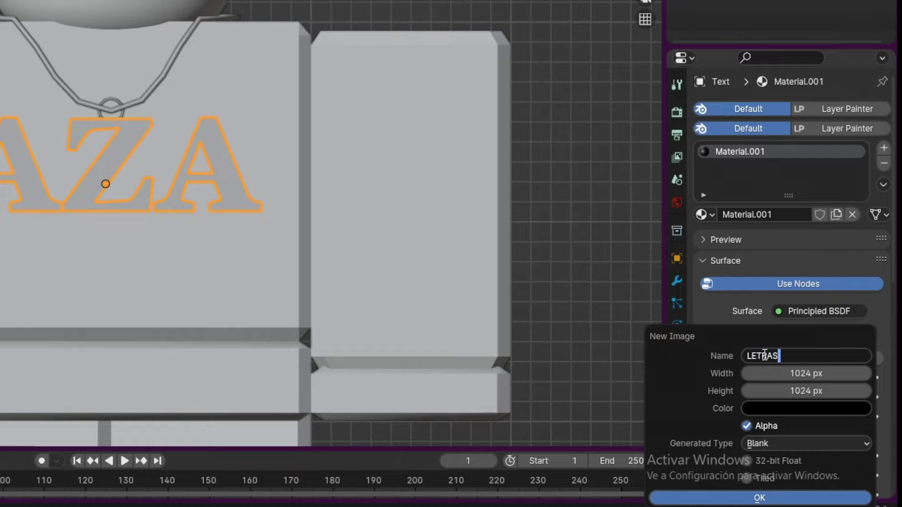
{"action": "key", "text": "Return"}
{"action": "left_click", "coordinate": [742, 498]}
Rename the AZA text's material to LETRAS.
{"action": "left_click", "coordinate": [150, 99]}
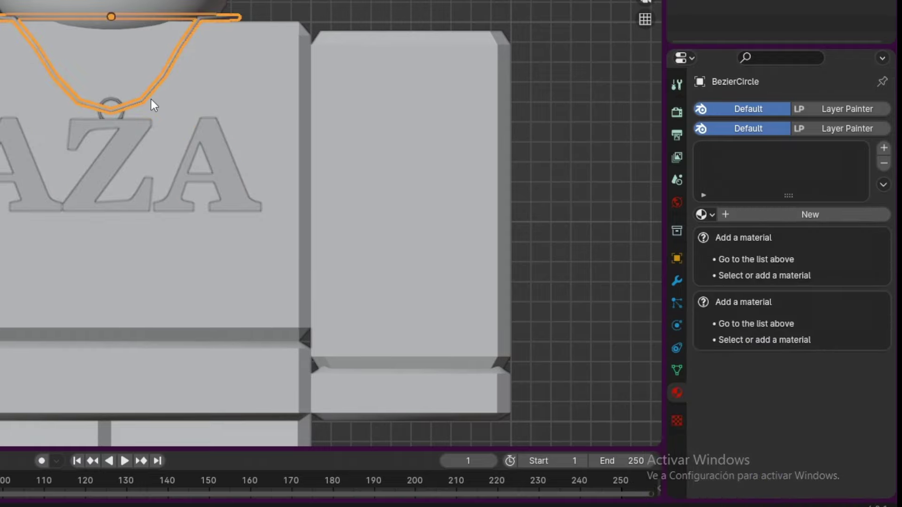
{"action": "left_click", "coordinate": [703, 214]}
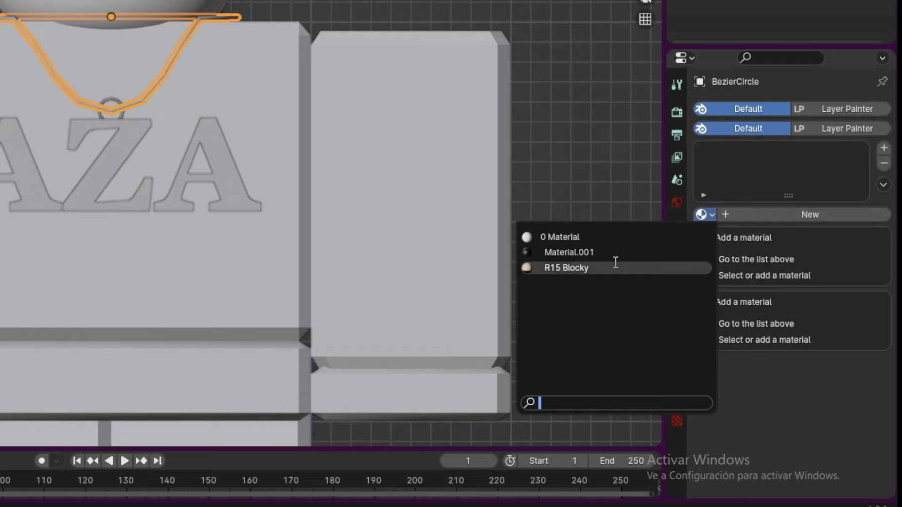
{"action": "key", "text": "Escape"}
{"action": "left_click", "coordinate": [121, 148]}
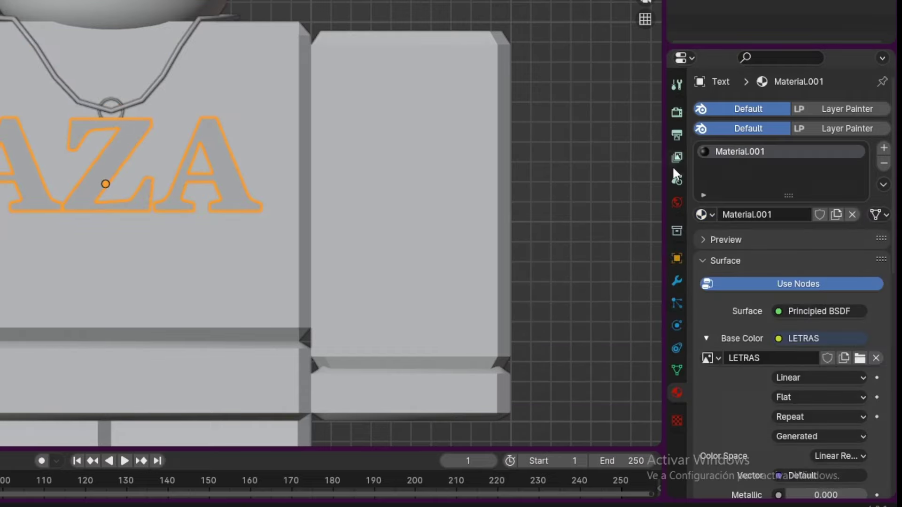
{"action": "left_click", "coordinate": [759, 213]}
{"action": "type", "text": "LETRAS"}
{"action": "key", "text": "Return"}
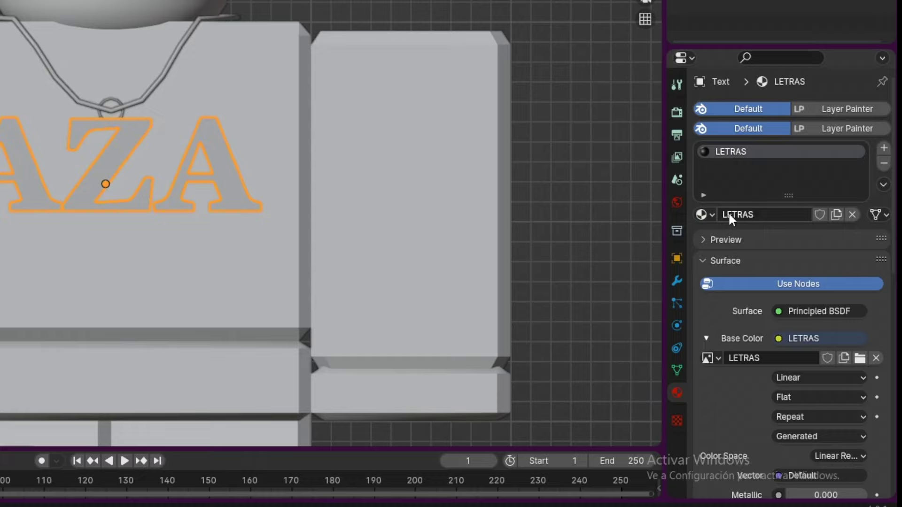
{"action": "left_click", "coordinate": [782, 364]}
Assign the LETRAS material to the necklace chain and the small ring.
{"action": "left_click", "coordinate": [139, 98]}
{"action": "left_click", "coordinate": [704, 215]}
{"action": "left_click", "coordinate": [652, 240]}
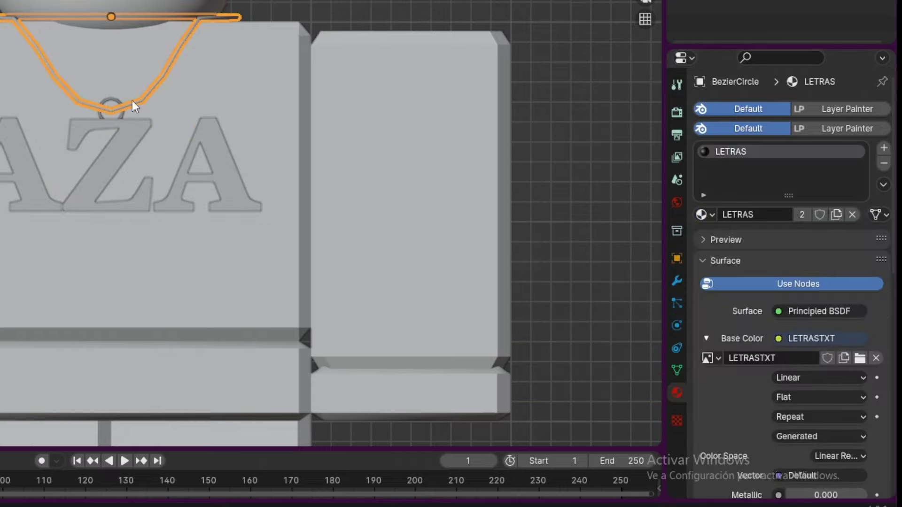
{"action": "left_click", "coordinate": [112, 100]}
{"action": "left_click", "coordinate": [703, 215]}
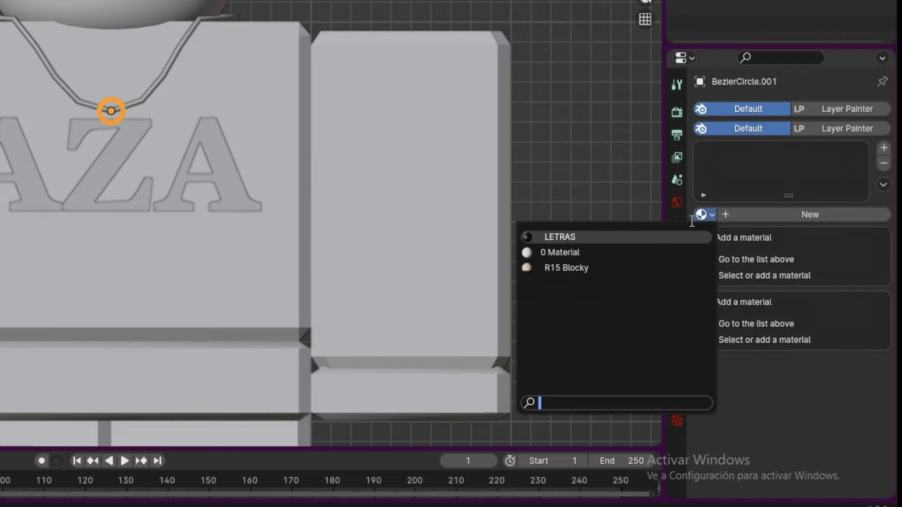
{"action": "left_click", "coordinate": [639, 234]}
{"action": "left_click", "coordinate": [109, 155]}
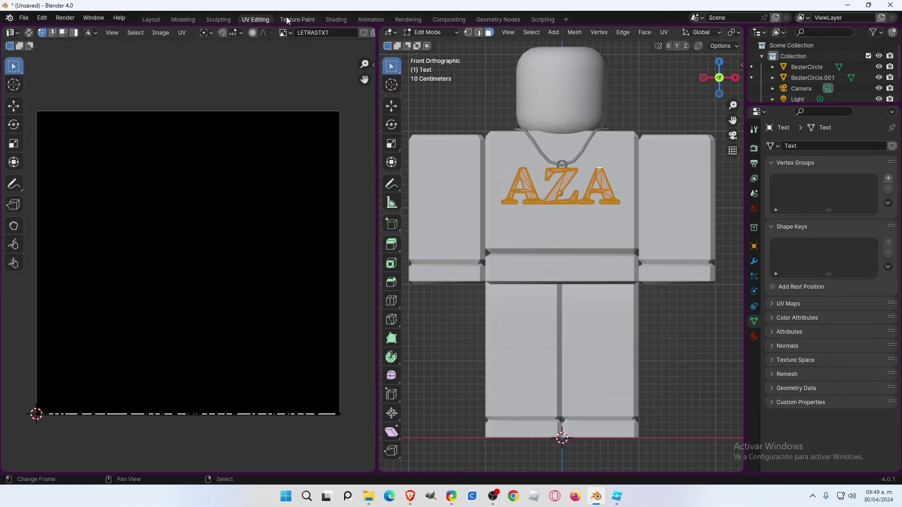
In Texture Paint, paint an orange stroke along the left edge of the LETRASTXT texture.
{"action": "left_click", "coordinate": [297, 19]}
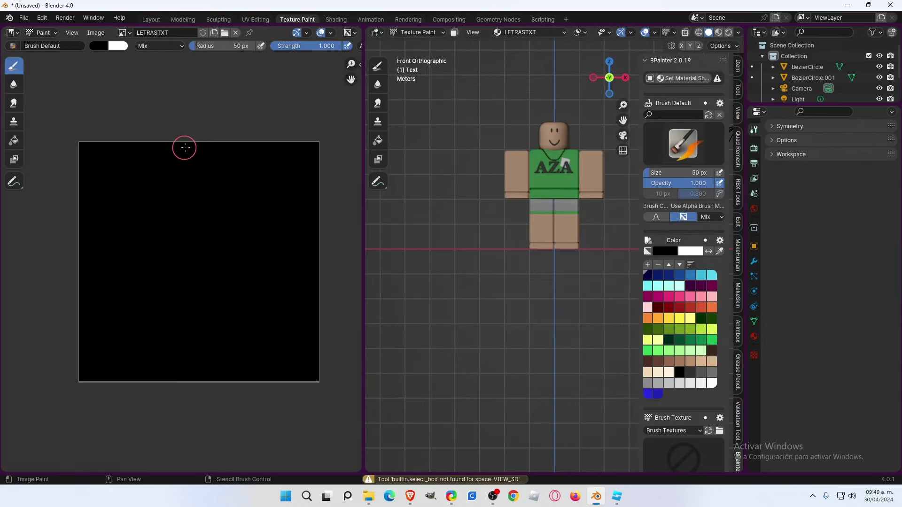
{"action": "scroll", "coordinate": [196, 170], "scroll_direction": "up", "scroll_amount": 2}
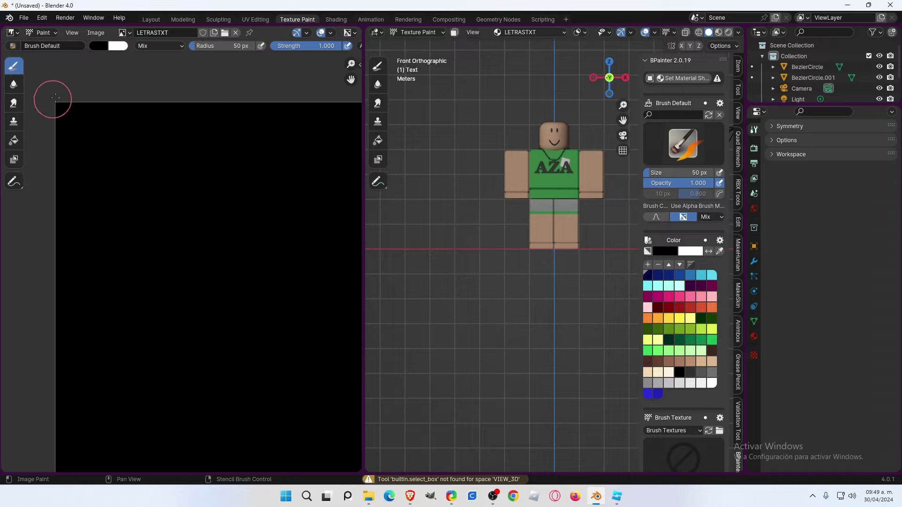
{"action": "left_click", "coordinate": [100, 46]}
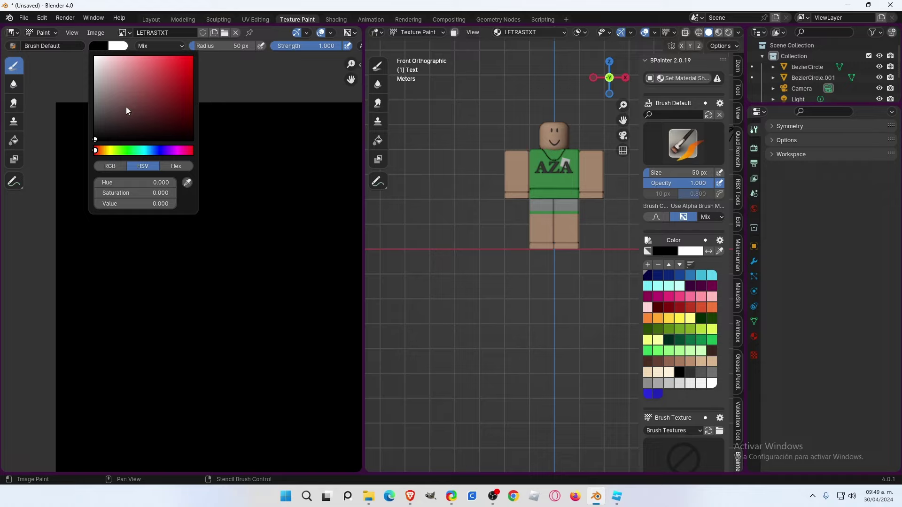
{"action": "left_click_drag", "start_coordinate": [104, 150], "coordinate": [104, 150]}
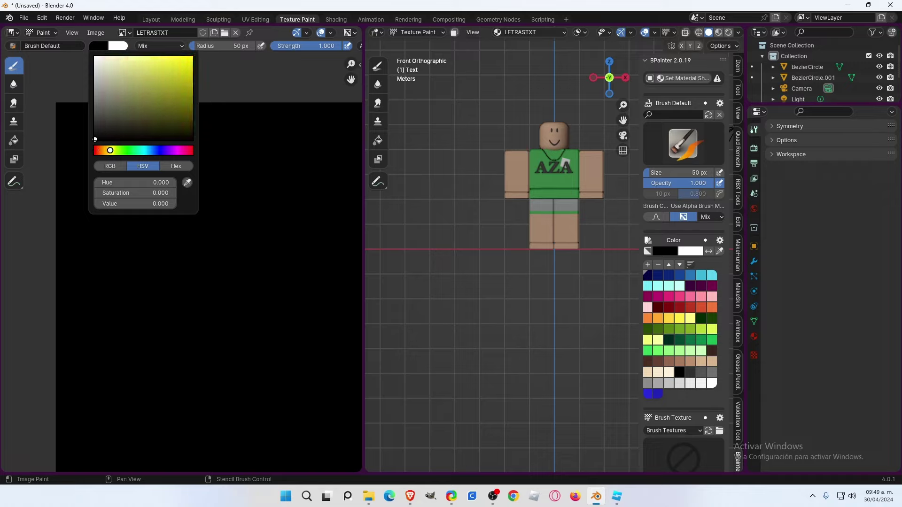
{"action": "left_click_drag", "start_coordinate": [170, 95], "coordinate": [171, 66]}
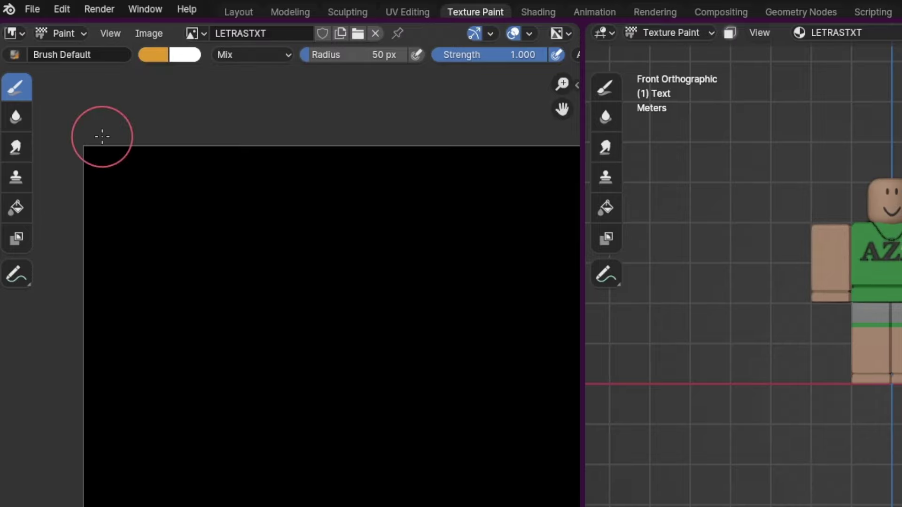
{"action": "mouse_move", "coordinate": [97, 164]}
{"action": "left_mouse_down"}
{"action": "mouse_move", "coordinate": [80, 203]}
{"action": "mouse_move", "coordinate": [105, 165]}
{"action": "mouse_move", "coordinate": [88, 297]}
{"action": "mouse_move", "coordinate": [131, 151]}
{"action": "mouse_move", "coordinate": [103, 291]}
{"action": "left_mouse_up"}
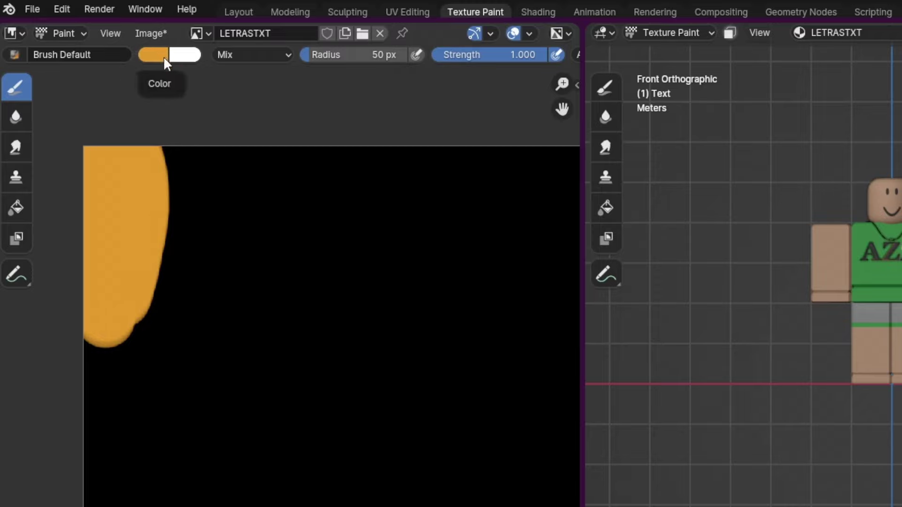
Paint a white patch near the top and a dark grey patch below it.
{"action": "left_click", "coordinate": [147, 54]}
{"action": "left_click_drag", "start_coordinate": [221, 310], "coordinate": [155, 310]}
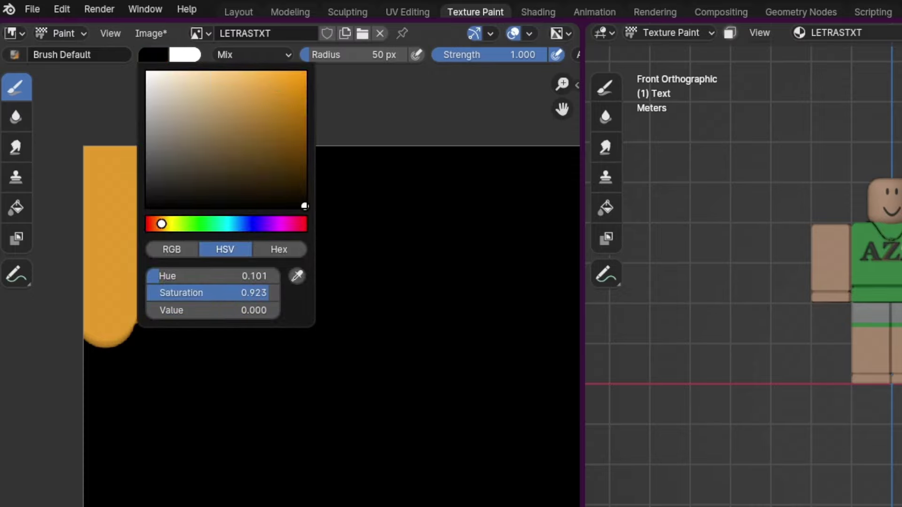
{"action": "left_click_drag", "start_coordinate": [239, 113], "coordinate": [147, 194]}
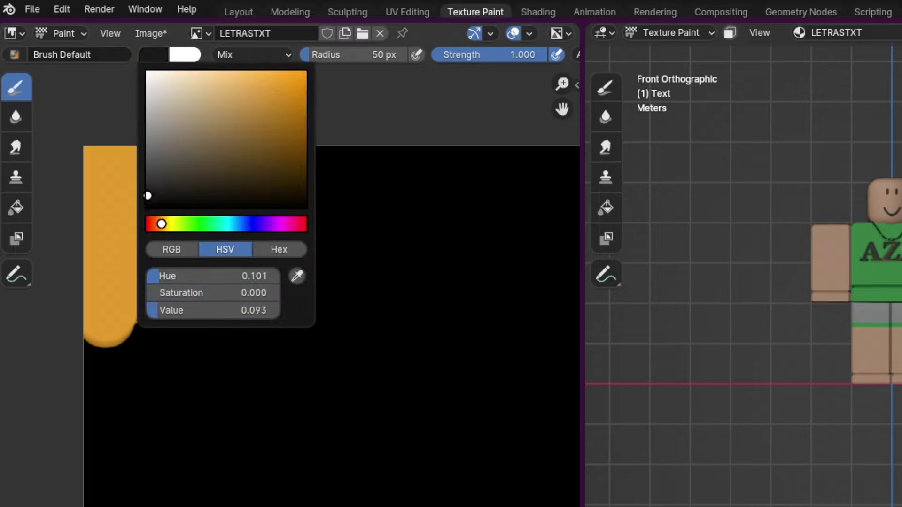
{"action": "key", "text": "x"}
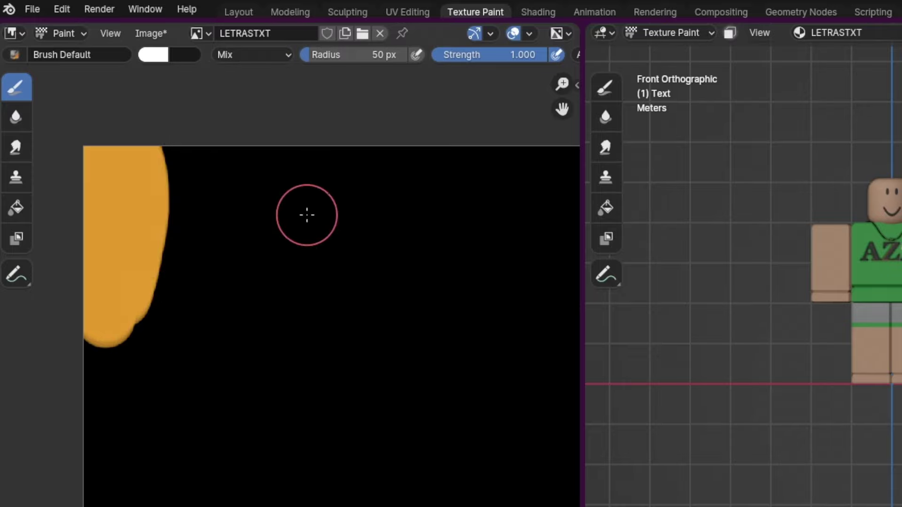
{"action": "mouse_move", "coordinate": [195, 141]}
{"action": "left_mouse_down"}
{"action": "mouse_move", "coordinate": [217, 181]}
{"action": "mouse_move", "coordinate": [239, 151]}
{"action": "mouse_move", "coordinate": [212, 161]}
{"action": "mouse_move", "coordinate": [230, 165]}
{"action": "mouse_move", "coordinate": [248, 212]}
{"action": "left_mouse_up"}
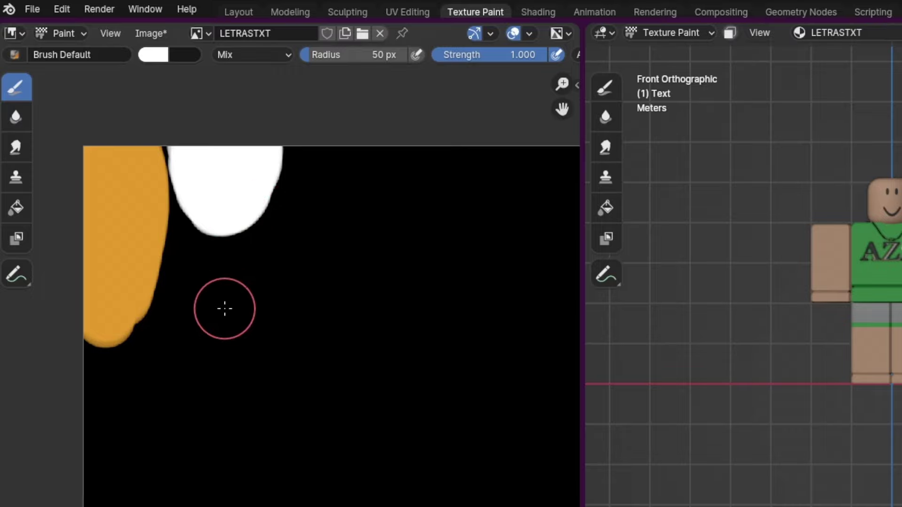
{"action": "key", "text": "x"}
{"action": "mouse_move", "coordinate": [214, 283]}
{"action": "left_mouse_down"}
{"action": "mouse_move", "coordinate": [228, 308]}
{"action": "mouse_move", "coordinate": [227, 274]}
{"action": "left_mouse_up"}
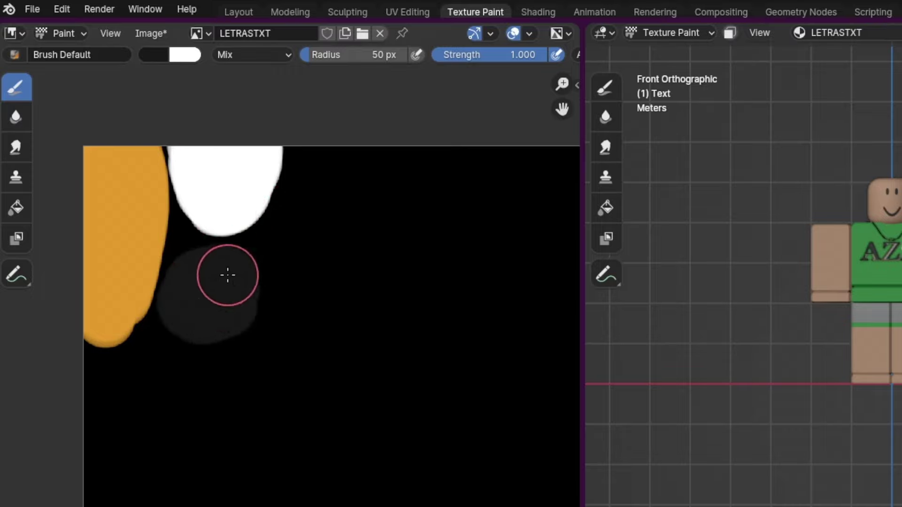
Set the brush colour to bright yellow and enter Edit Mode on the AZA text.
{"action": "left_click", "coordinate": [152, 57]}
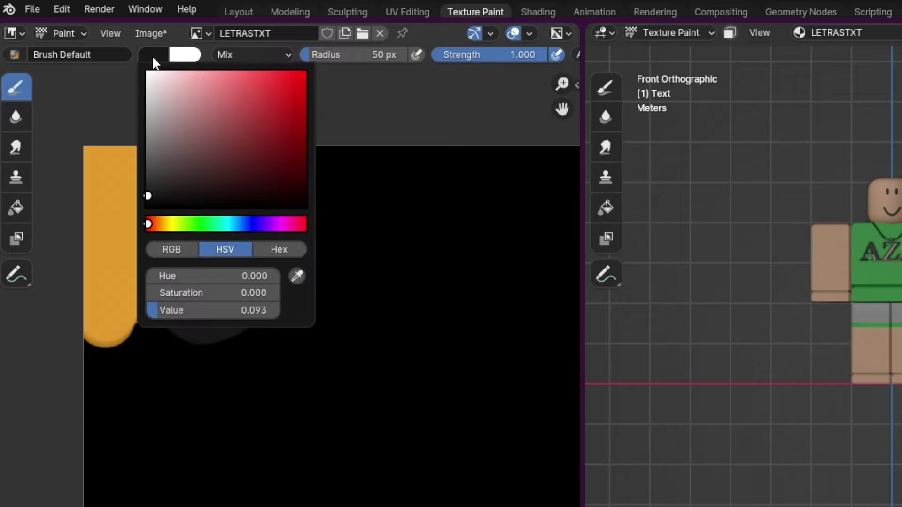
{"action": "left_click", "coordinate": [170, 223]}
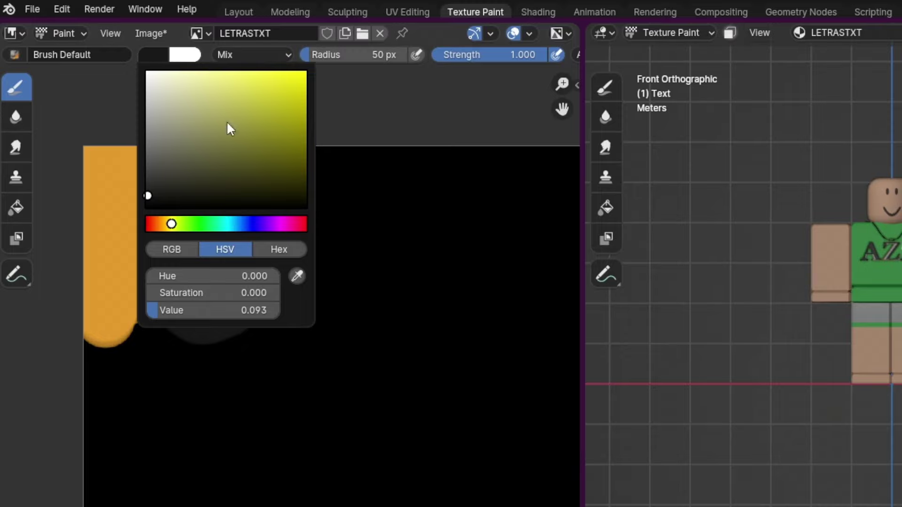
{"action": "left_click_drag", "start_coordinate": [227, 121], "coordinate": [253, 73]}
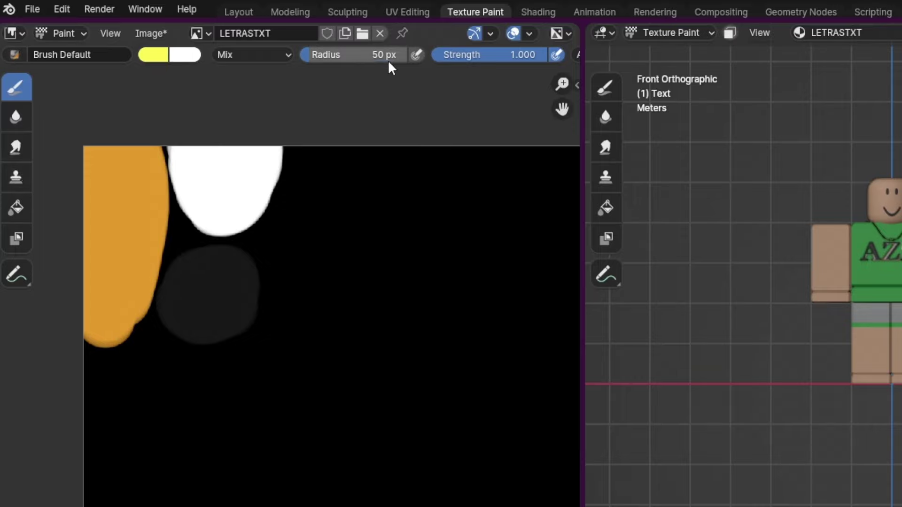
{"action": "scroll", "coordinate": [388, 60], "scroll_direction": "down", "scroll_amount": 4}
{"action": "scroll", "coordinate": [388, 55], "scroll_direction": "down", "scroll_amount": 2}
{"action": "left_click", "coordinate": [423, 55]}
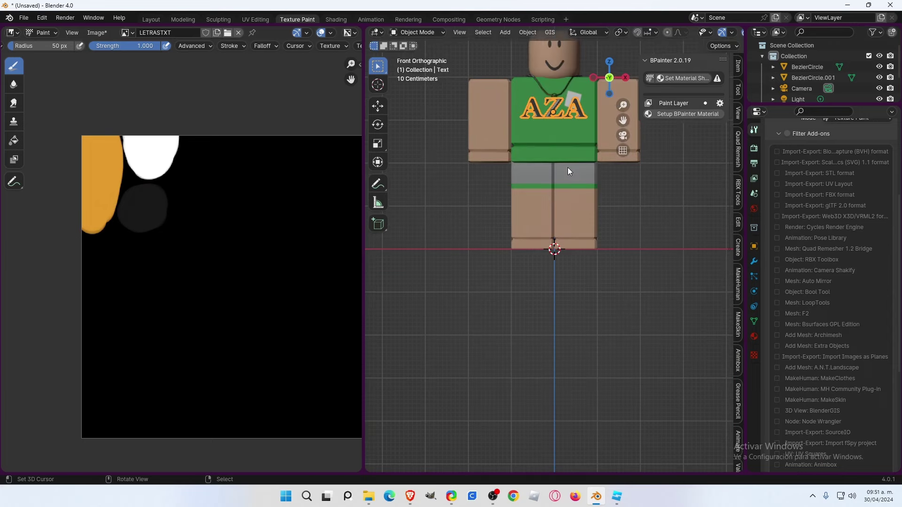
{"action": "scroll", "coordinate": [526, 244], "scroll_direction": "up", "scroll_amount": 3}
{"action": "key", "text": "Tab"}
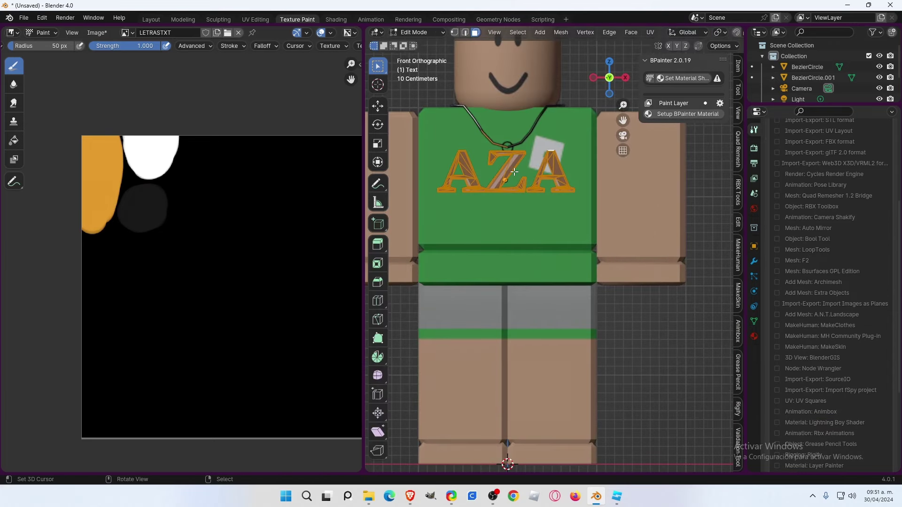
{"action": "scroll", "coordinate": [514, 172], "scroll_direction": "up", "scroll_amount": 3}
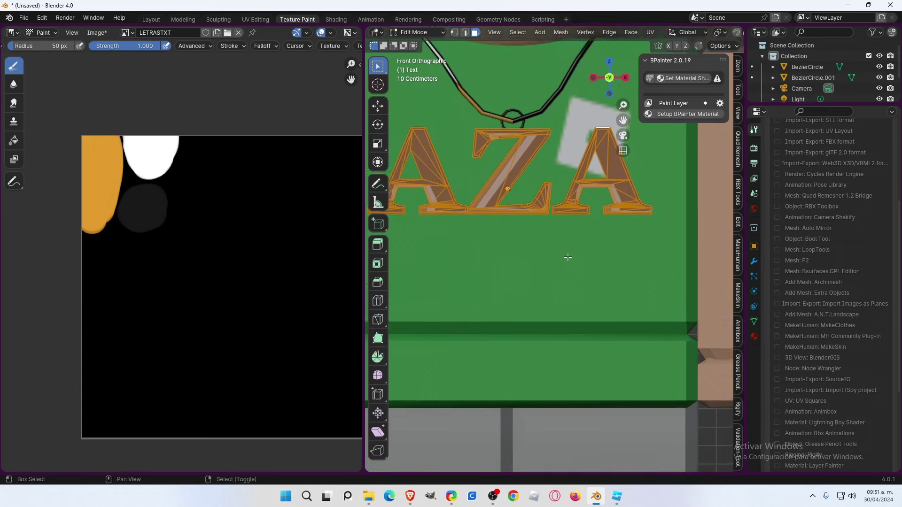
Select faces on the Z and last A, then Smart UV Project the lettering into UV Editing.
{"action": "mouse_move", "coordinate": [566, 256]}
{"action": "middle_mouse_down", "text": "ctrl"}
{"action": "mouse_move", "coordinate": [555, 260]}
{"action": "mouse_move", "coordinate": [525, 231]}
{"action": "middle_mouse_up", "text": "ctrl"}
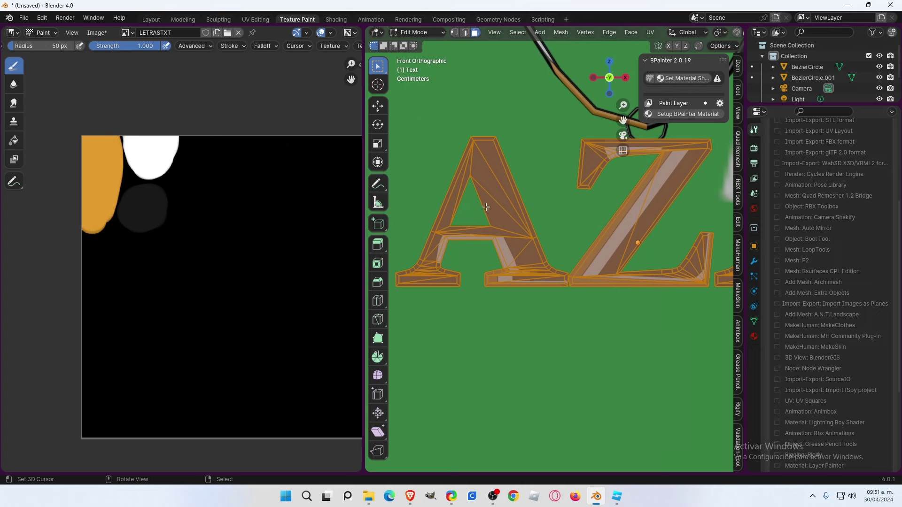
{"action": "scroll", "coordinate": [486, 206], "scroll_direction": "up", "scroll_amount": 2}
{"action": "scroll", "coordinate": [489, 188], "scroll_direction": "down", "scroll_amount": 2}
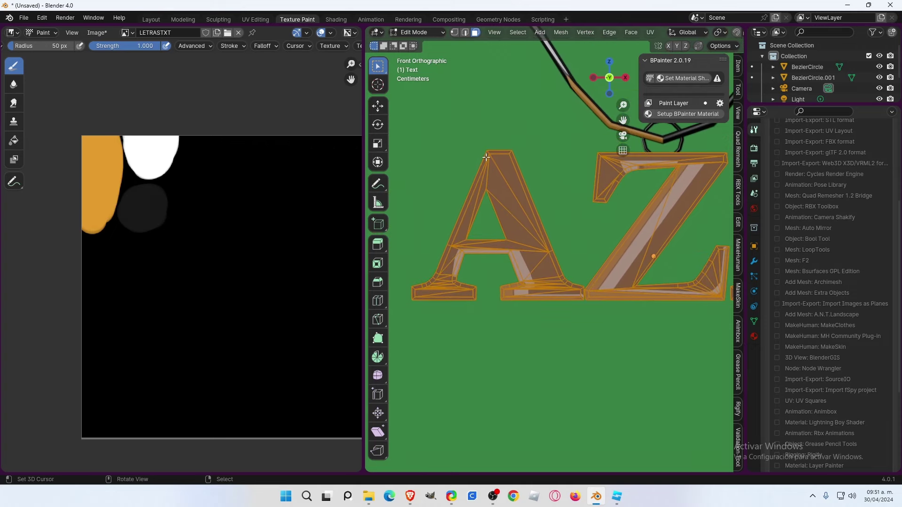
{"action": "mouse_move", "coordinate": [487, 153]}
{"action": "middle_mouse_down"}
{"action": "mouse_move", "coordinate": [541, 150]}
{"action": "mouse_move", "coordinate": [606, 193]}
{"action": "middle_mouse_up"}
{"action": "scroll", "coordinate": [541, 150], "scroll_direction": "down", "scroll_amount": 5}
{"action": "left_click", "coordinate": [621, 182], "text": "alt+shift"}
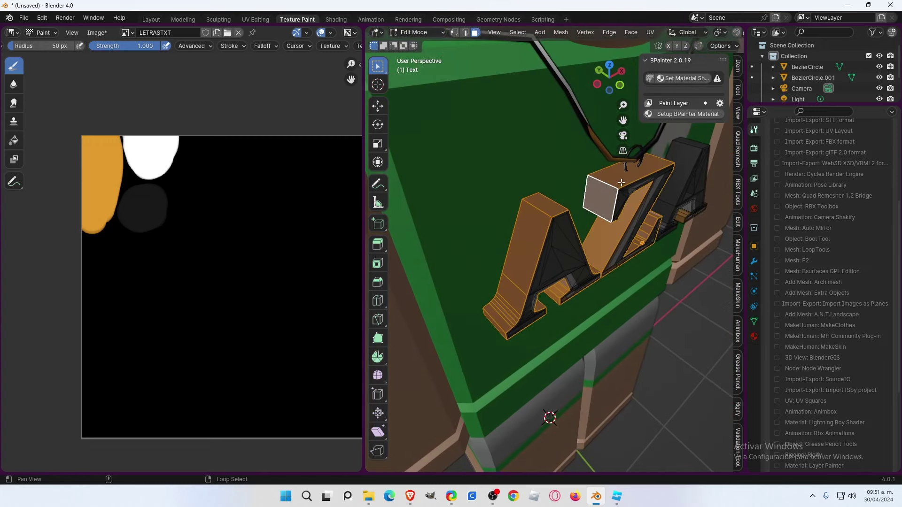
{"action": "left_click", "coordinate": [692, 144], "text": "alt+shift"}
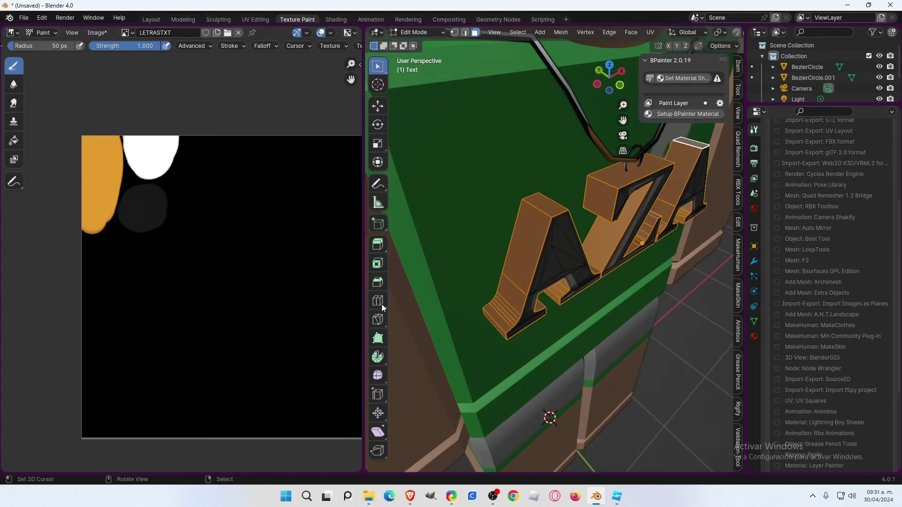
{"action": "key", "text": "u"}
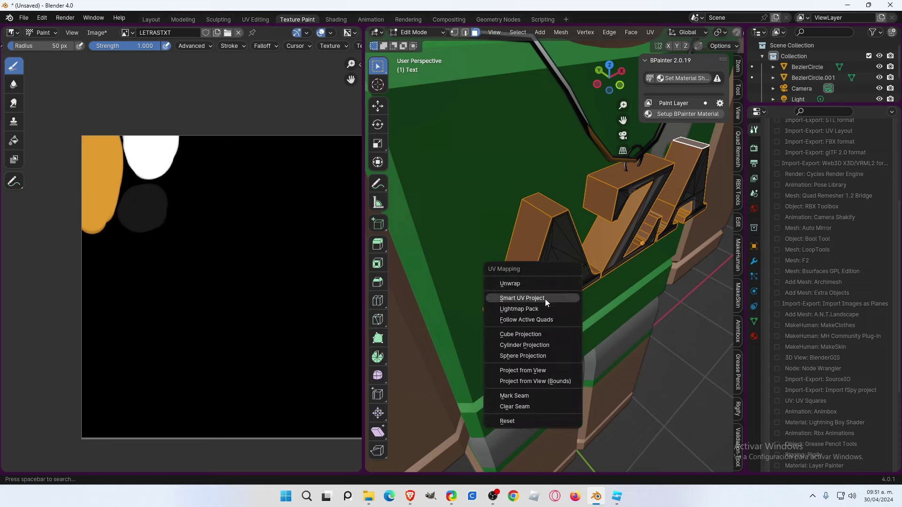
{"action": "left_click", "coordinate": [530, 284]}
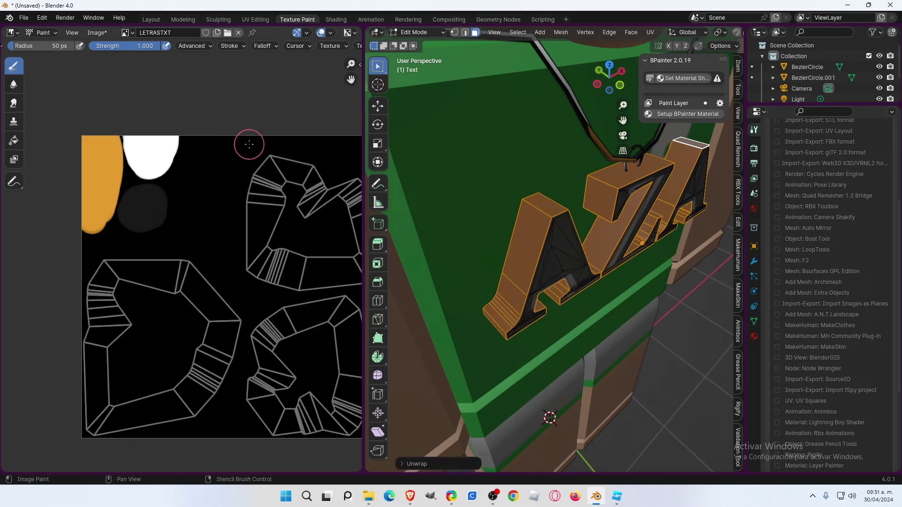
{"action": "left_click", "coordinate": [255, 19]}
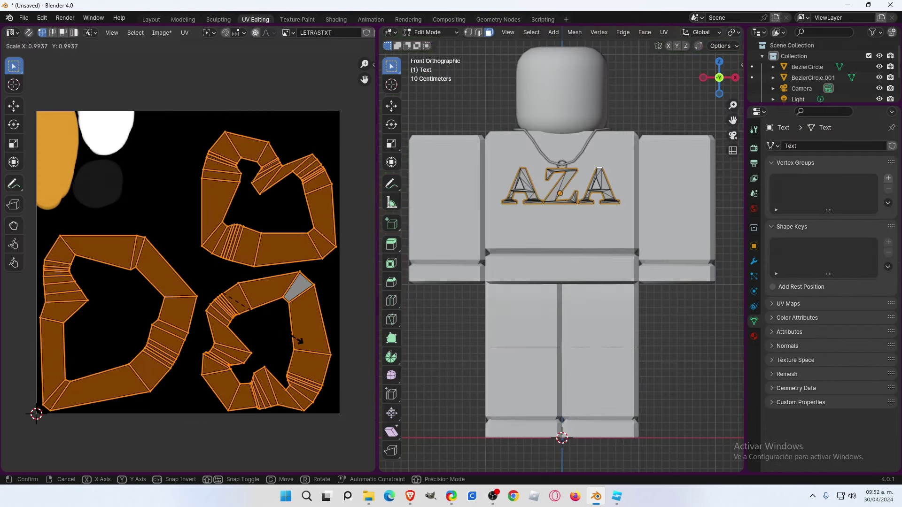
Scale all UV islands to 0.2 and move them onto the orange patch.
{"action": "type", "text": "s0.2"}
{"action": "key", "text": "Return"}
{"action": "scroll", "coordinate": [662, 35], "scroll_direction": "down", "scroll_amount": 3}
{"action": "scroll", "coordinate": [662, 41], "scroll_direction": "down", "scroll_amount": 5}
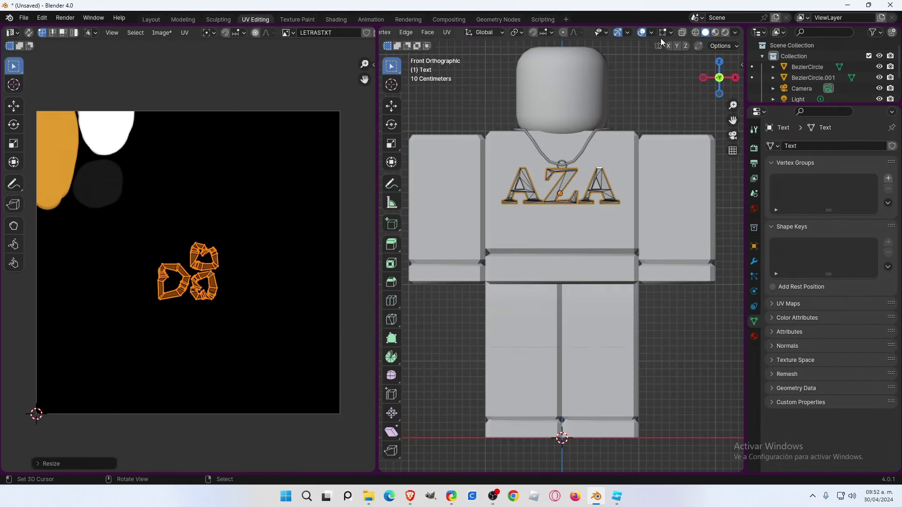
{"action": "left_click", "coordinate": [715, 32]}
{"action": "key", "text": "g"}
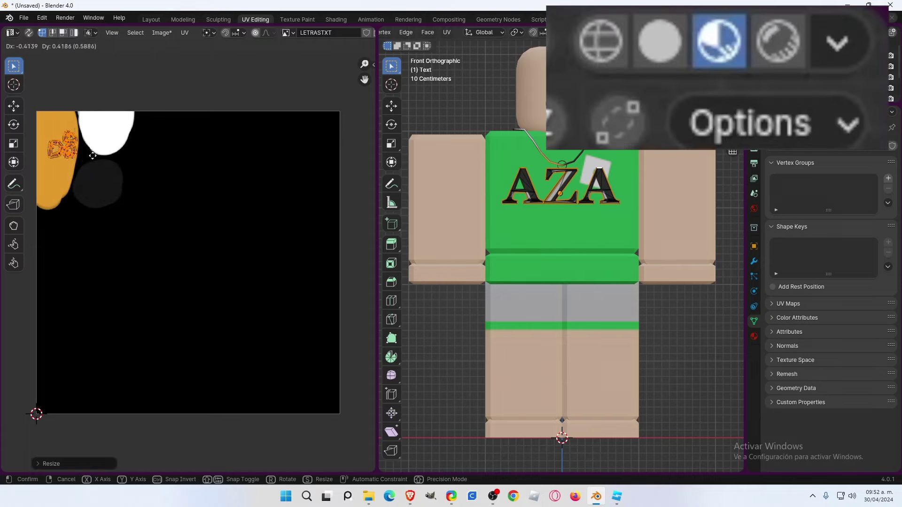
{"action": "left_click", "coordinate": [92, 160]}
Leave and re-enter Edit Mode to check the orange-textured letters from an angle.
{"action": "middle_click_drag", "start_coordinate": [400, 235], "coordinate": [578, 242]}
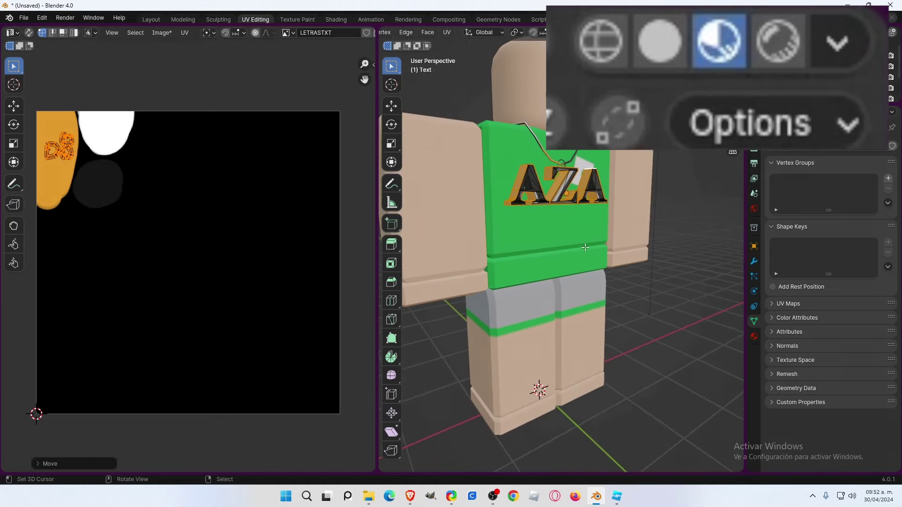
{"action": "key", "text": "Tab"}
{"action": "scroll", "coordinate": [574, 222], "scroll_direction": "up", "scroll_amount": 3}
{"action": "key", "text": "Tab"}
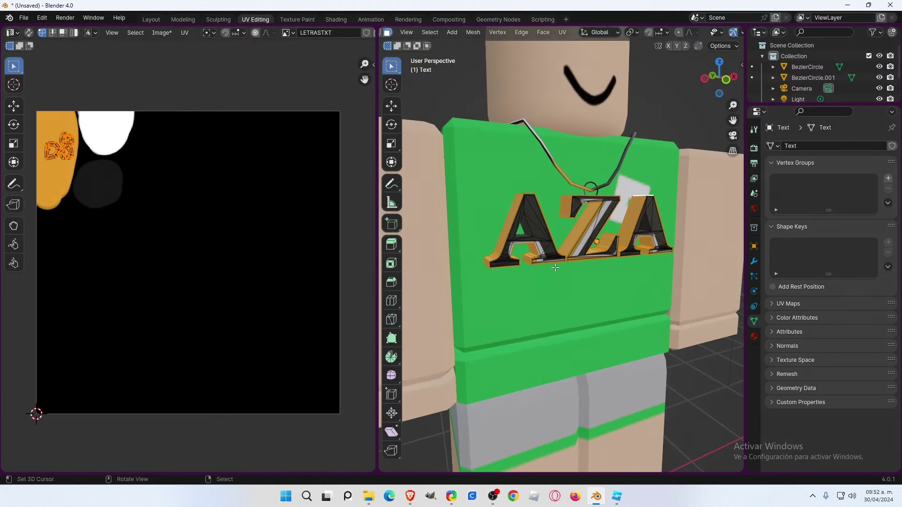
{"action": "middle_click_drag", "start_coordinate": [566, 286], "coordinate": [572, 276]}
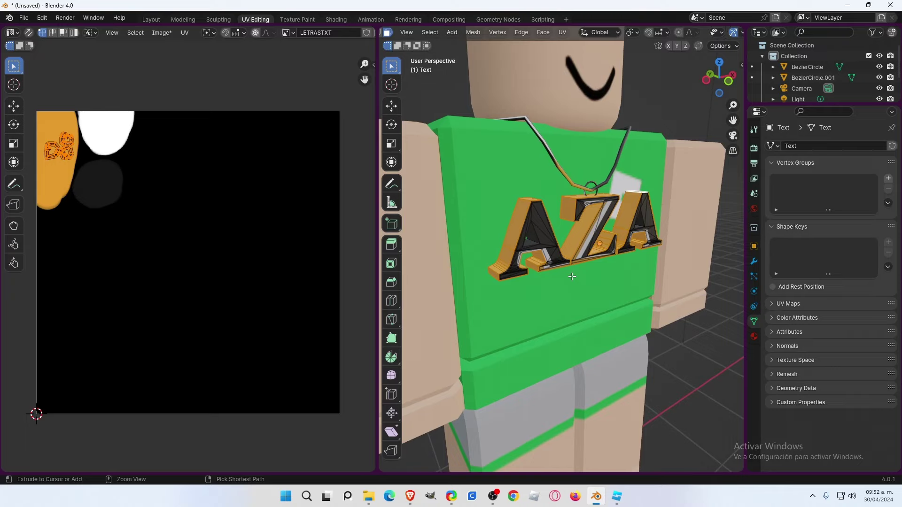
Re-unwrap the whole lettering mesh, shrink its UVs and place them on the white area.
{"action": "key", "text": "a"}
{"action": "middle_click_drag", "start_coordinate": [572, 276], "coordinate": [207, 255]}
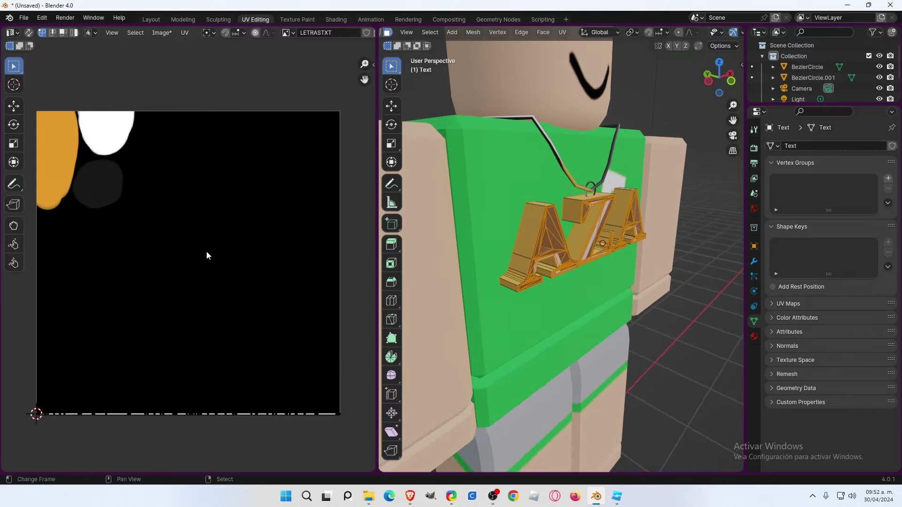
{"action": "key", "text": "u"}
{"action": "left_click", "coordinate": [519, 251]}
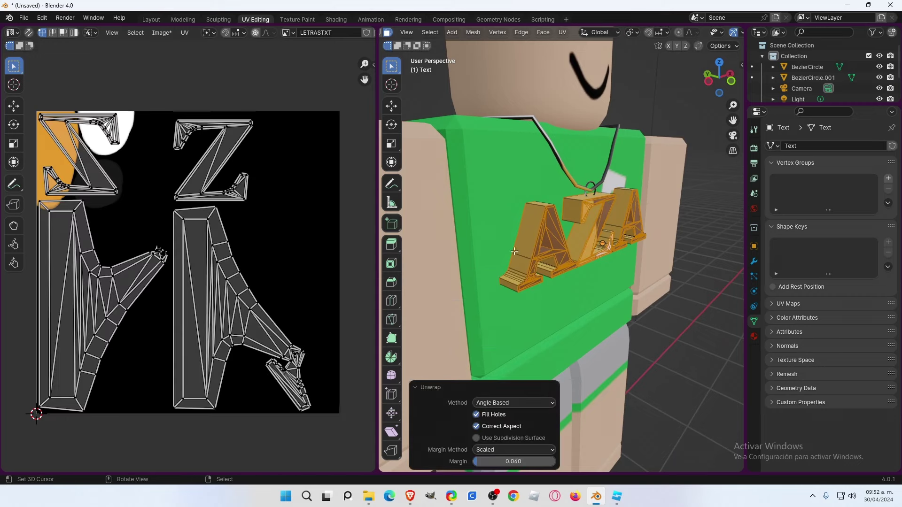
{"action": "key", "text": "s"}
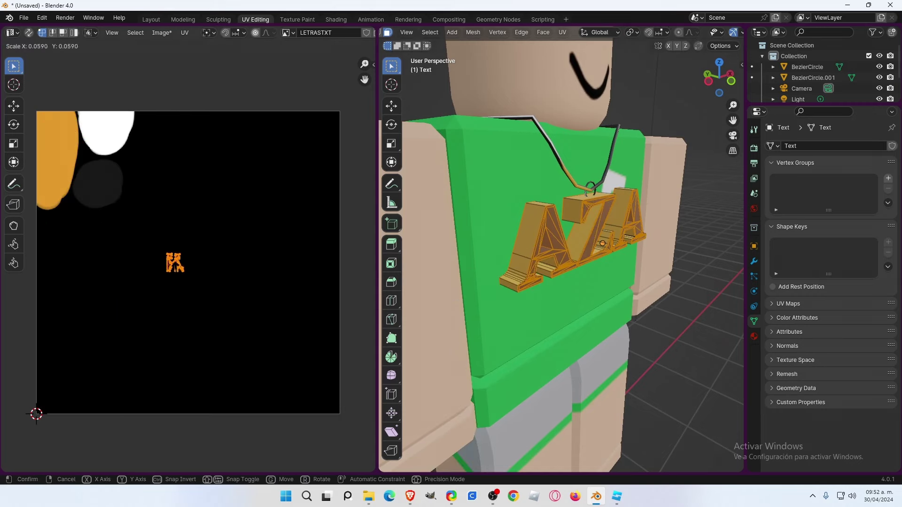
{"action": "left_click", "coordinate": [176, 269]}
{"action": "key", "text": "g"}
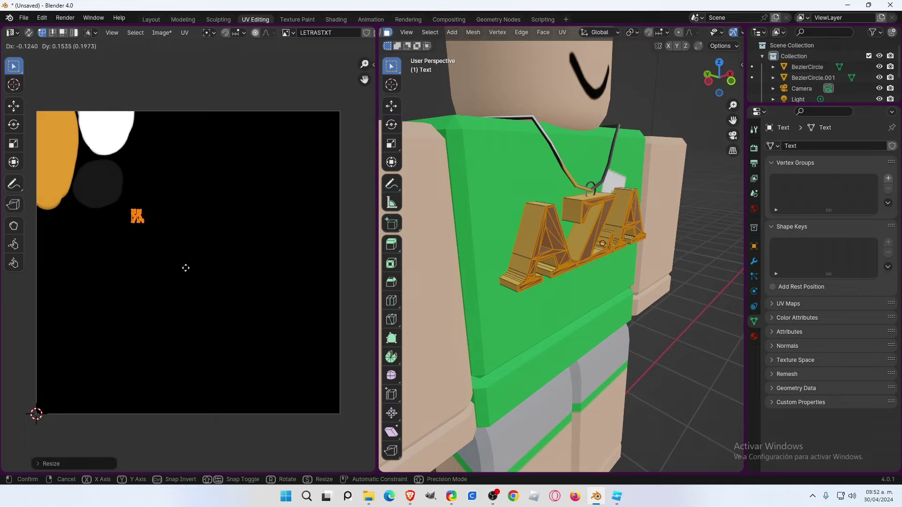
{"action": "left_click", "coordinate": [149, 184]}
{"action": "key", "text": "KP_1"}
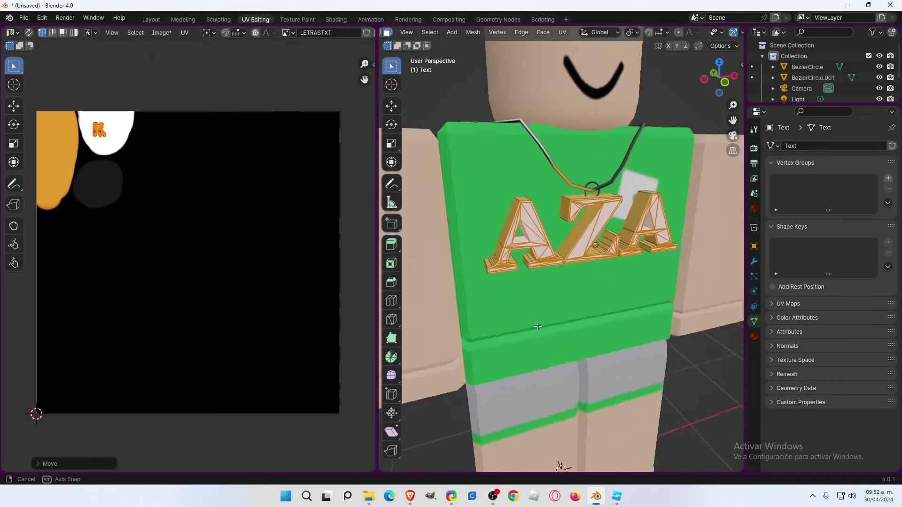
Zoom in and select the first A's front faces: crossbar, both legs and their bases.
{"action": "scroll", "coordinate": [524, 287], "scroll_direction": "up", "scroll_amount": 4}
{"action": "scroll", "coordinate": [523, 278], "scroll_direction": "up", "scroll_amount": 3}
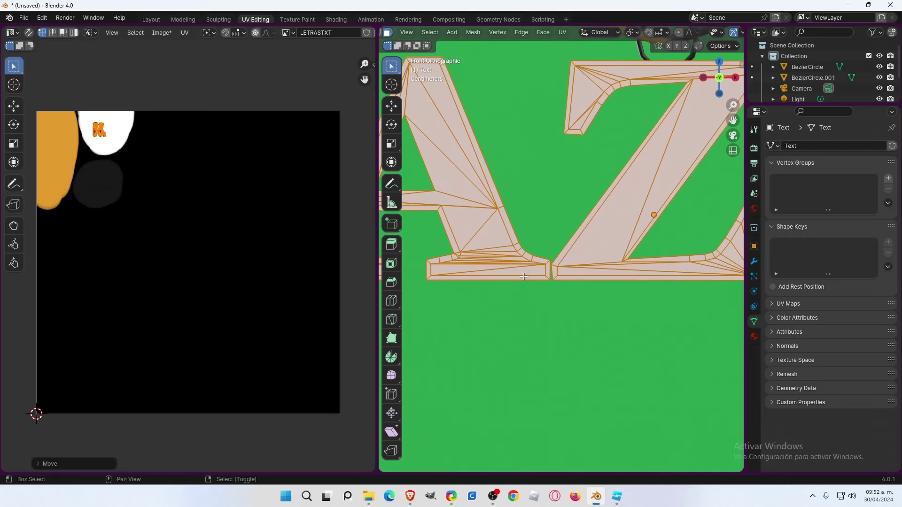
{"action": "scroll", "coordinate": [514, 242], "scroll_direction": "up", "scroll_amount": 2}
{"action": "scroll", "coordinate": [514, 241], "scroll_direction": "up", "scroll_amount": 1}
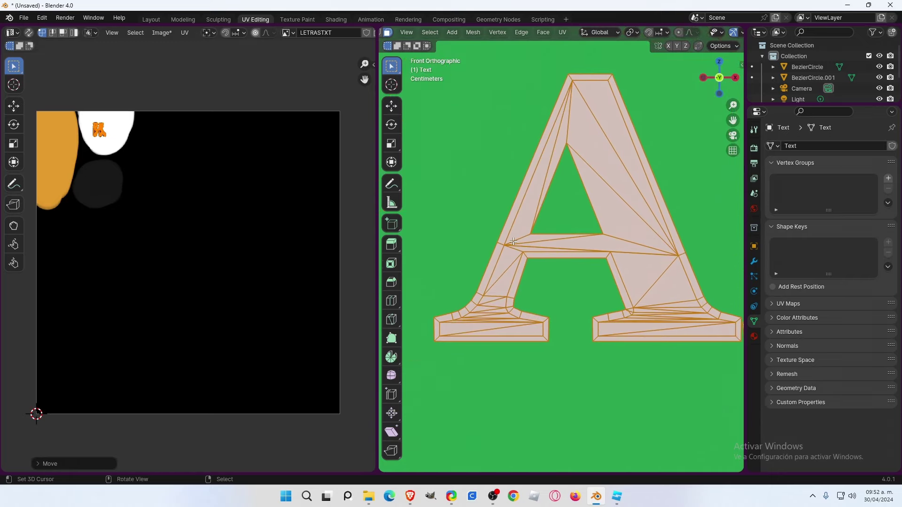
{"action": "left_click", "coordinate": [524, 252]}
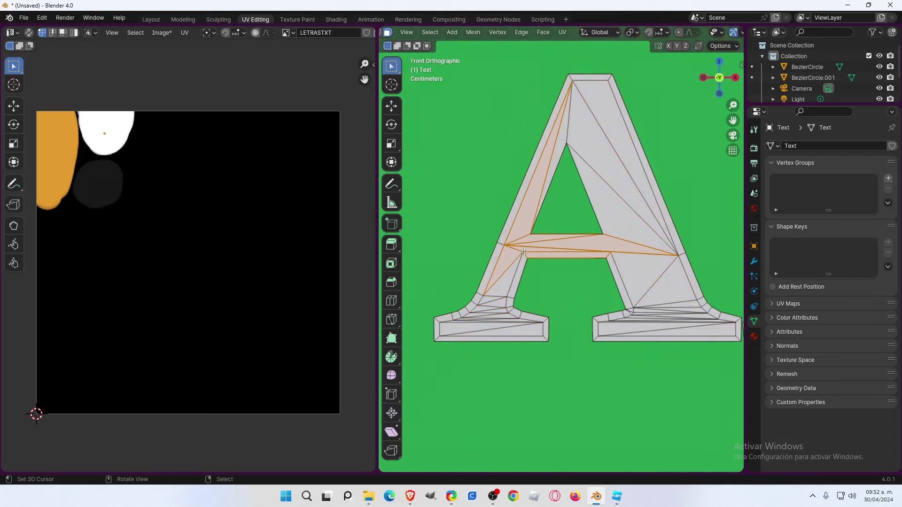
{"action": "left_click", "coordinate": [555, 140], "text": "shift"}
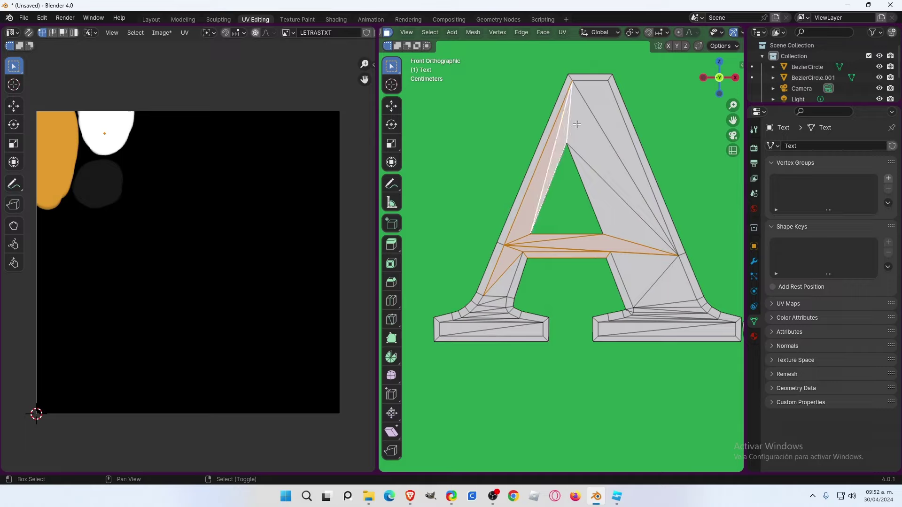
{"action": "left_click", "coordinate": [620, 223], "text": "shift"}
{"action": "left_click", "coordinate": [673, 281], "text": "shift"}
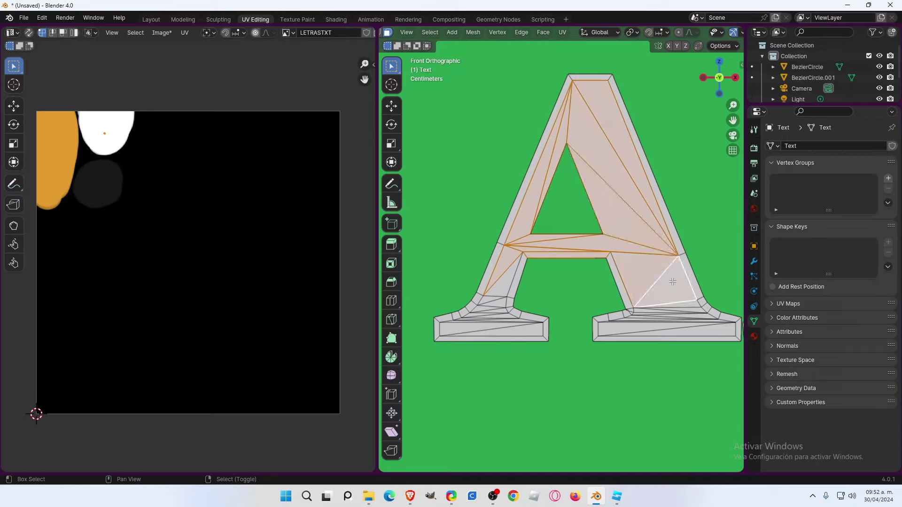
{"action": "left_click", "coordinate": [669, 318], "text": "shift"}
{"action": "left_click_drag", "start_coordinate": [669, 312], "coordinate": [684, 333]}
{"action": "left_click", "coordinate": [499, 332], "text": "shift"}
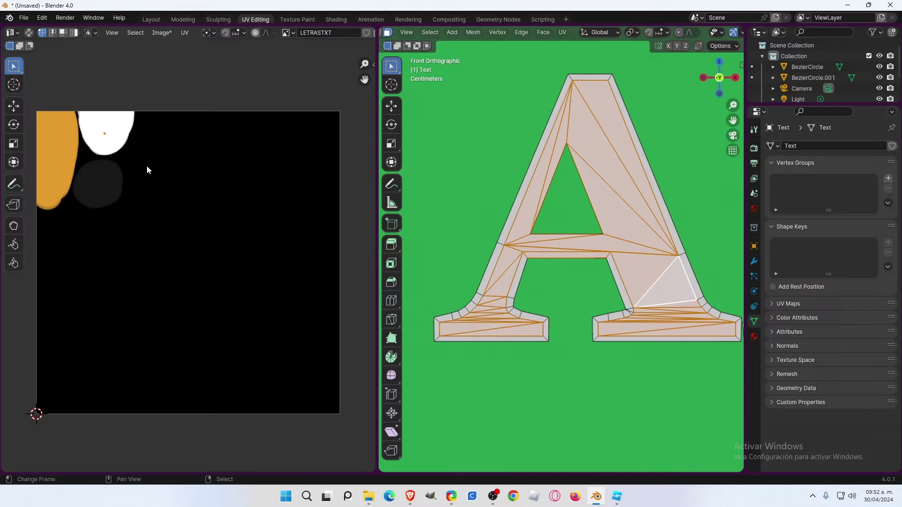
Select two lengthwise chain edges and move and resize their UVs onto the dark circle.
{"action": "key", "text": "a"}
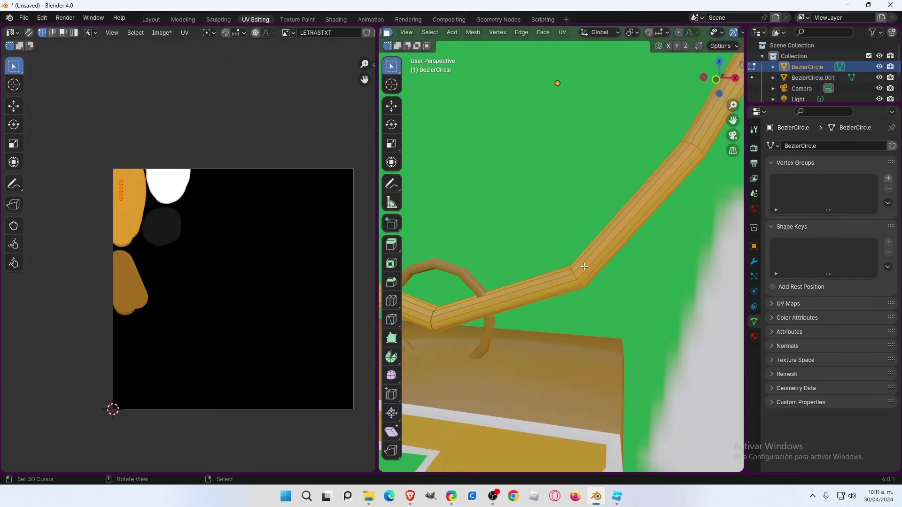
{"action": "left_click", "coordinate": [575, 276], "text": "alt"}
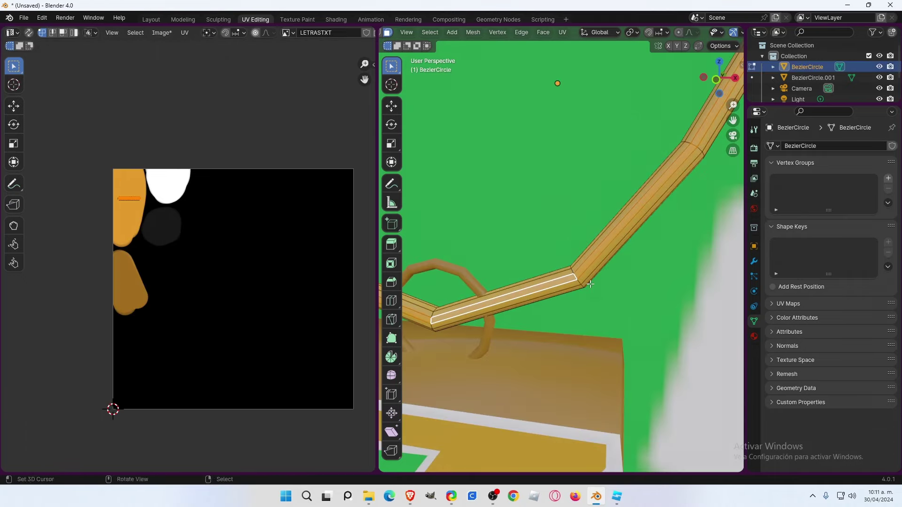
{"action": "scroll", "coordinate": [575, 275], "scroll_direction": "up", "scroll_amount": 2}
{"action": "mouse_move", "coordinate": [575, 275]}
{"action": "middle_mouse_down", "text": "shift"}
{"action": "mouse_move", "coordinate": [466, 203]}
{"action": "mouse_move", "coordinate": [635, 333]}
{"action": "middle_mouse_up", "text": "shift"}
{"action": "left_click", "coordinate": [467, 203]}
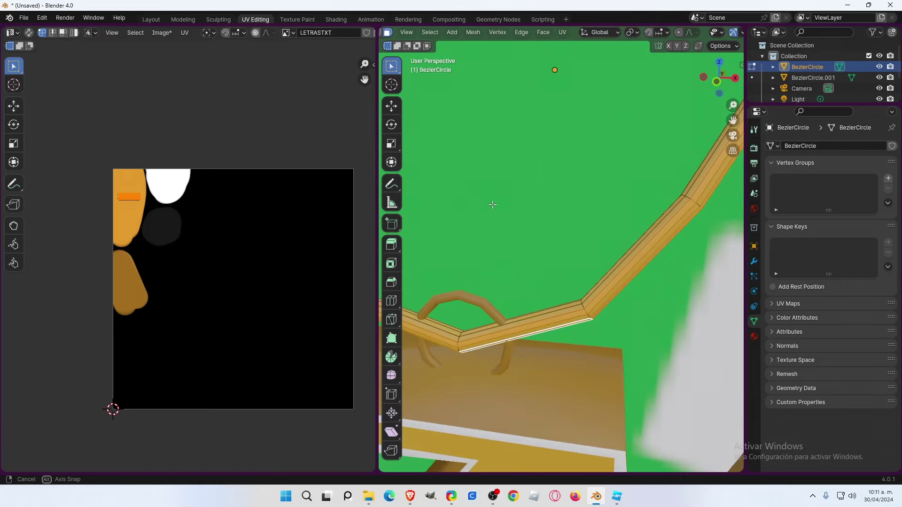
{"action": "left_click", "coordinate": [637, 322], "text": "shift"}
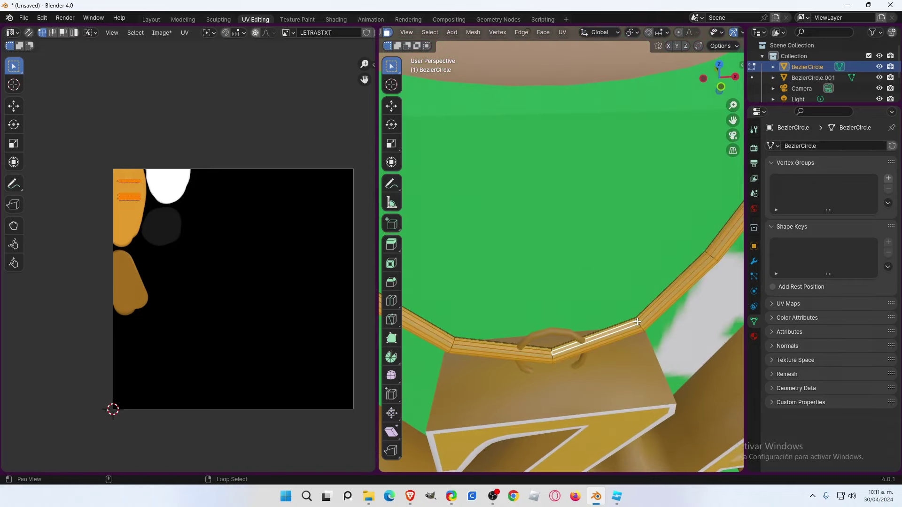
{"action": "key", "text": "g"}
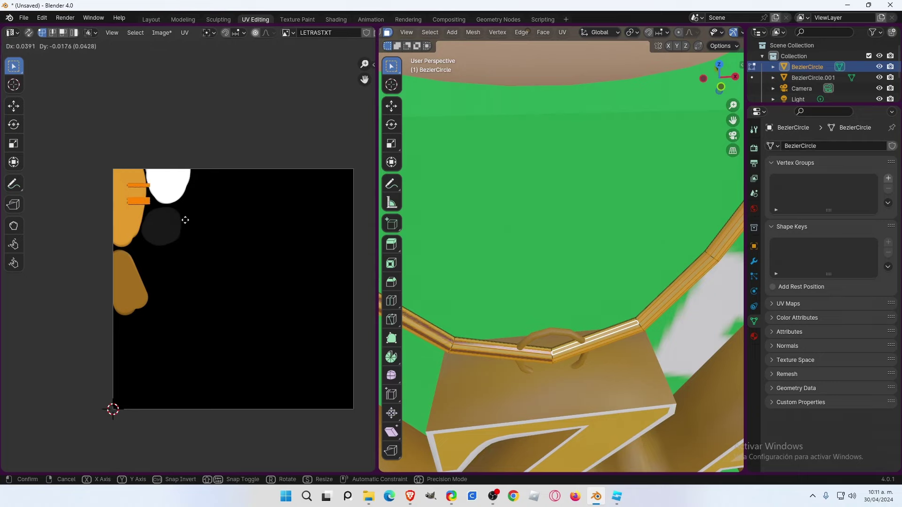
{"action": "left_click", "coordinate": [206, 246]}
{"action": "key", "text": "s"}
{"action": "key", "text": "Return"}
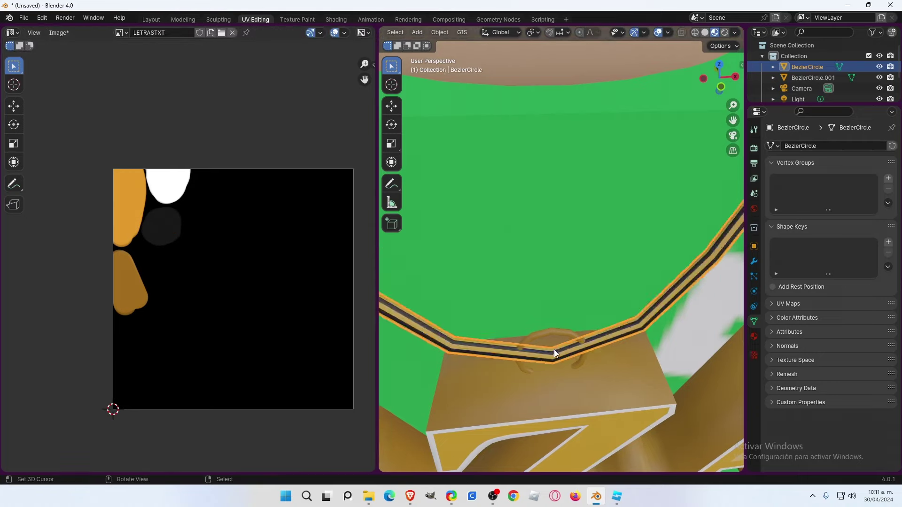
Orbit around the character to inspect the striped chain and AZA letters, then select the lettering.
{"action": "scroll", "coordinate": [554, 349], "scroll_direction": "down", "scroll_amount": 4}
{"action": "key", "text": "Tab"}
{"action": "mouse_move", "coordinate": [557, 307]}
{"action": "middle_mouse_down"}
{"action": "mouse_move", "coordinate": [596, 288]}
{"action": "mouse_move", "coordinate": [613, 209]}
{"action": "middle_mouse_up"}
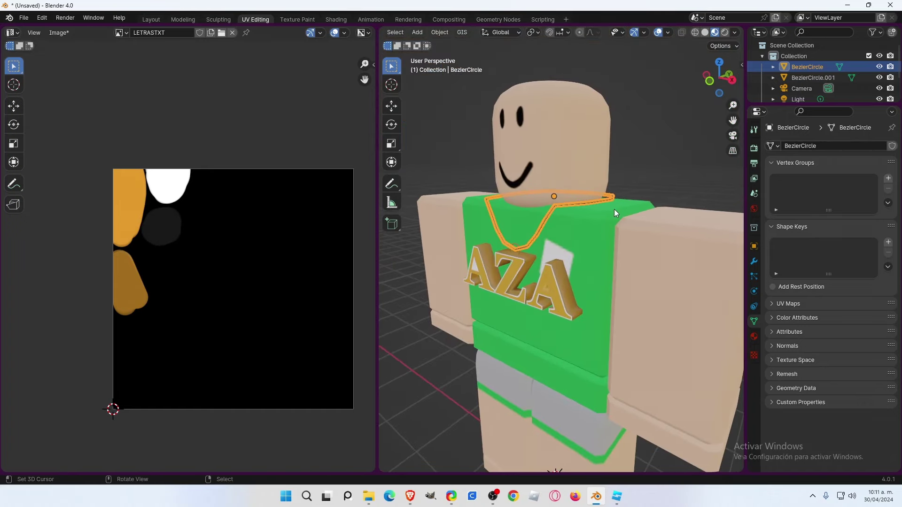
{"action": "scroll", "coordinate": [560, 244], "scroll_direction": "up", "scroll_amount": 5}
{"action": "mouse_move", "coordinate": [516, 246]}
{"action": "middle_mouse_down"}
{"action": "mouse_move", "coordinate": [481, 216]}
{"action": "mouse_move", "coordinate": [453, 215]}
{"action": "mouse_move", "coordinate": [432, 173]}
{"action": "middle_mouse_up"}
{"action": "key", "text": "Tab"}
{"action": "scroll", "coordinate": [432, 174], "scroll_direction": "down", "scroll_amount": 4}
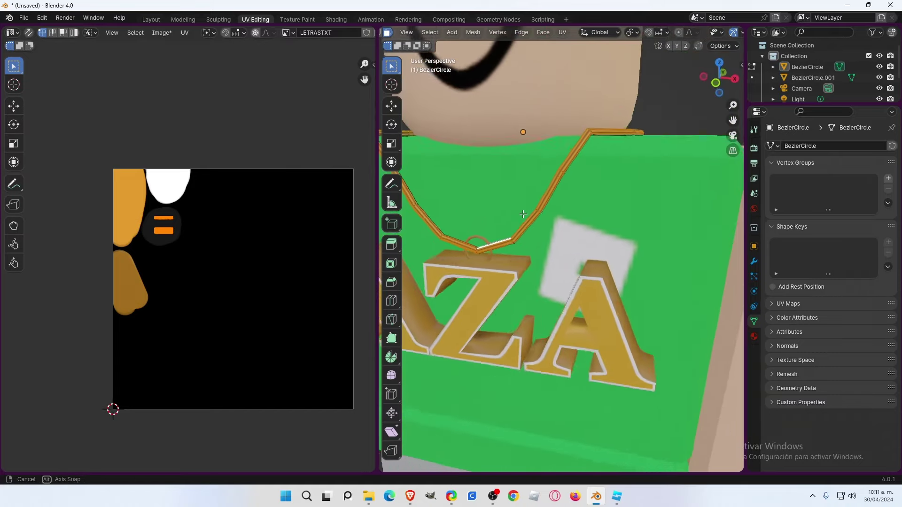
{"action": "key", "text": "Tab"}
{"action": "scroll", "coordinate": [534, 254], "scroll_direction": "up", "scroll_amount": 4}
{"action": "middle_click_drag", "start_coordinate": [529, 259], "coordinate": [585, 252]}
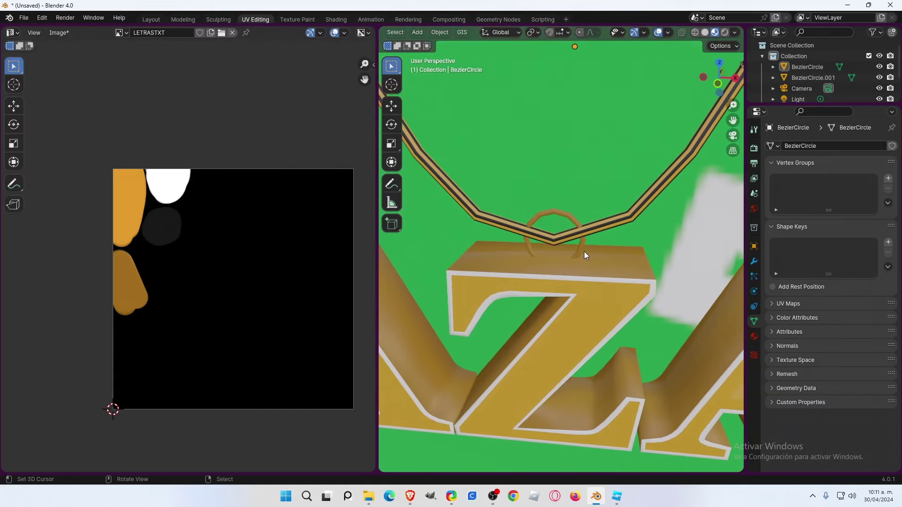
{"action": "scroll", "coordinate": [584, 252], "scroll_direction": "down", "scroll_amount": 3}
{"action": "scroll", "coordinate": [577, 286], "scroll_direction": "up", "scroll_amount": 1}
{"action": "mouse_move", "coordinate": [577, 286]}
{"action": "middle_mouse_down"}
{"action": "mouse_move", "coordinate": [626, 280]}
{"action": "mouse_move", "coordinate": [594, 275]}
{"action": "mouse_move", "coordinate": [613, 356]}
{"action": "mouse_move", "coordinate": [564, 335]}
{"action": "middle_mouse_up"}
{"action": "scroll", "coordinate": [625, 280], "scroll_direction": "up", "scroll_amount": 2}
{"action": "left_click", "coordinate": [565, 317]}
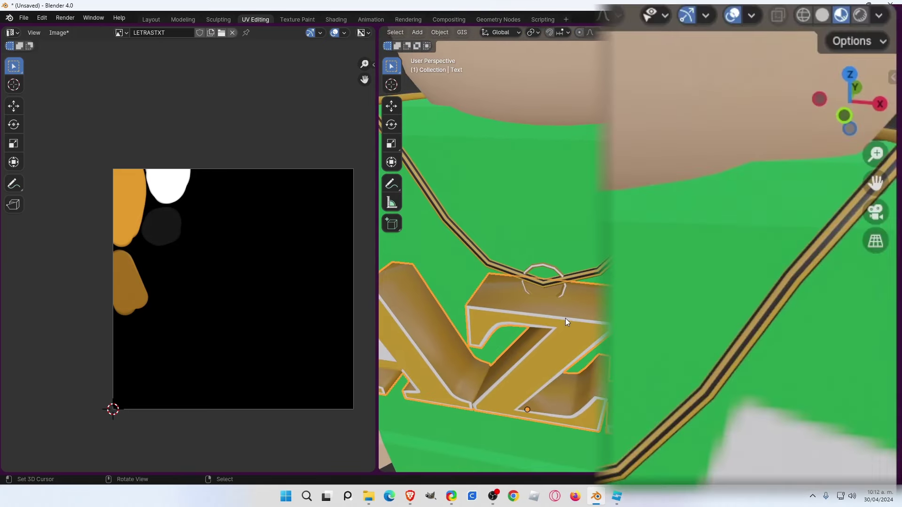
{"action": "left_click", "coordinate": [752, 16]}
{"action": "left_click", "coordinate": [622, 422]}
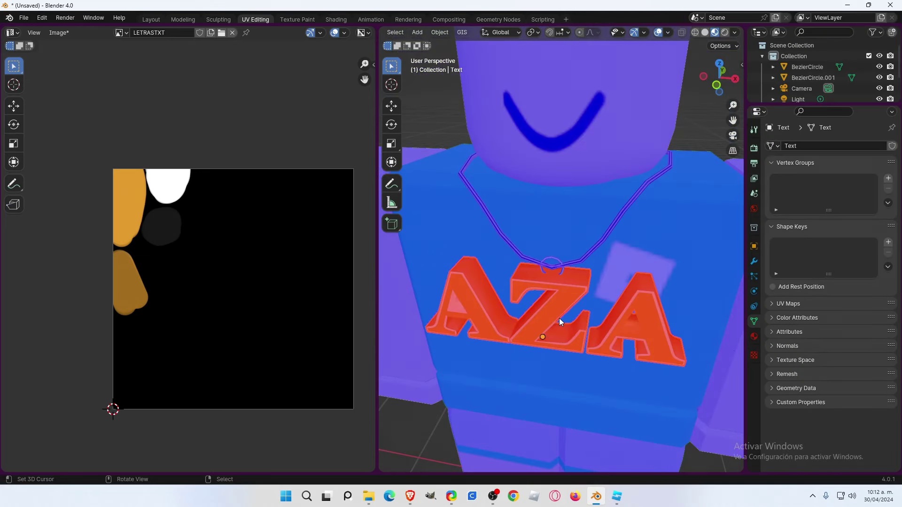
{"action": "key", "text": "Tab"}
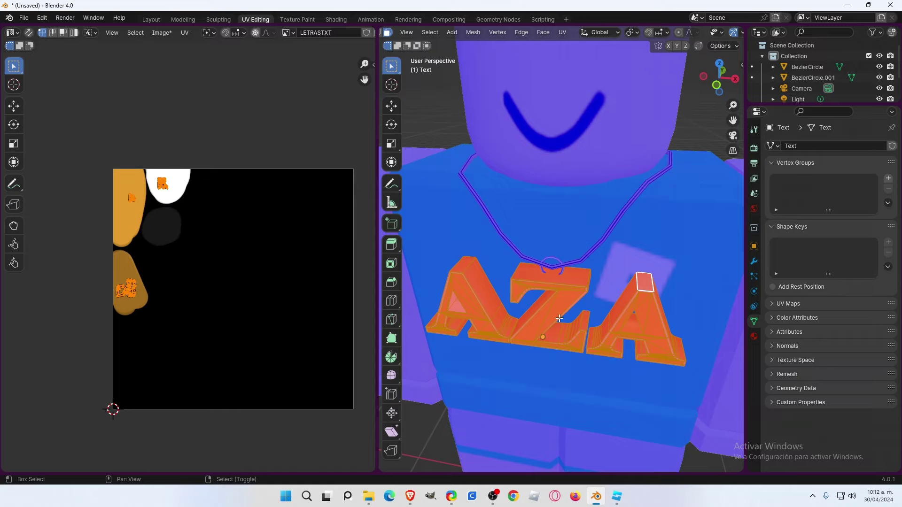
{"action": "key", "text": "Tab"}
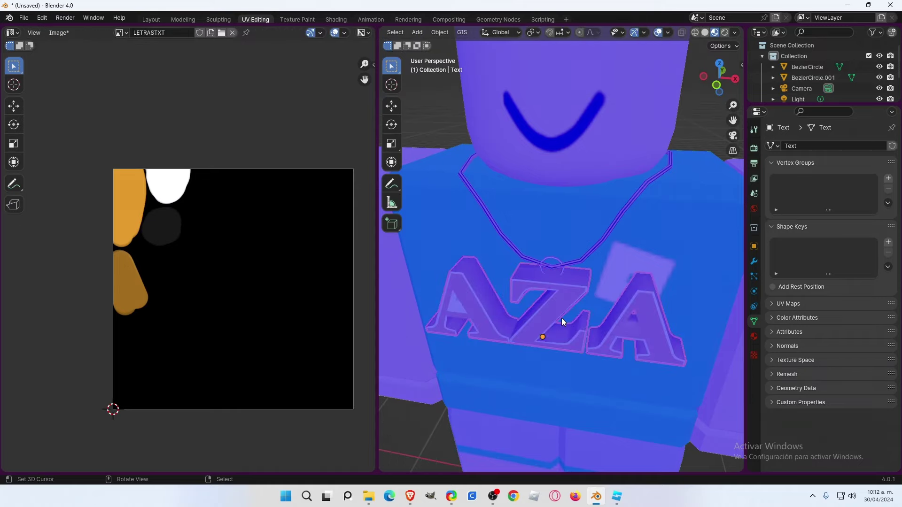
{"action": "middle_click_drag", "start_coordinate": [562, 318], "coordinate": [570, 295]}
{"action": "left_click", "coordinate": [669, 32]}
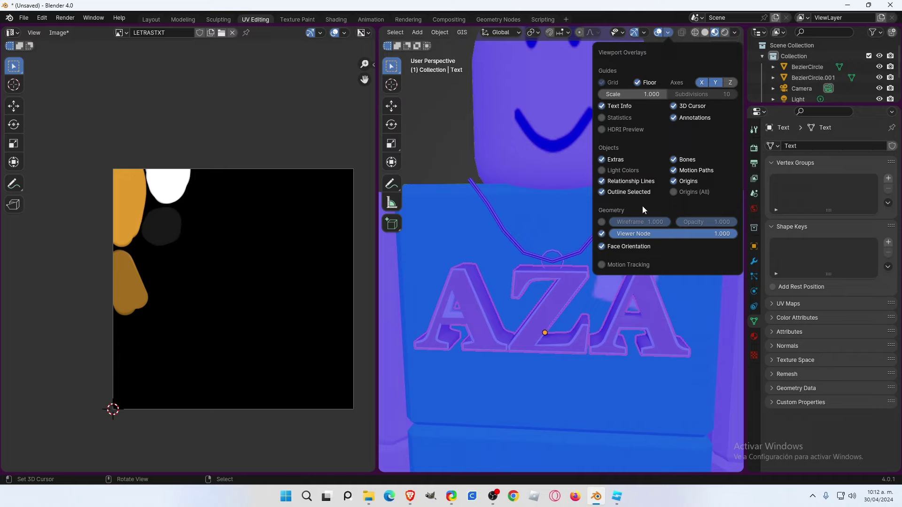
{"action": "left_click", "coordinate": [608, 248]}
{"action": "scroll", "coordinate": [495, 211], "scroll_direction": "down", "scroll_amount": 5}
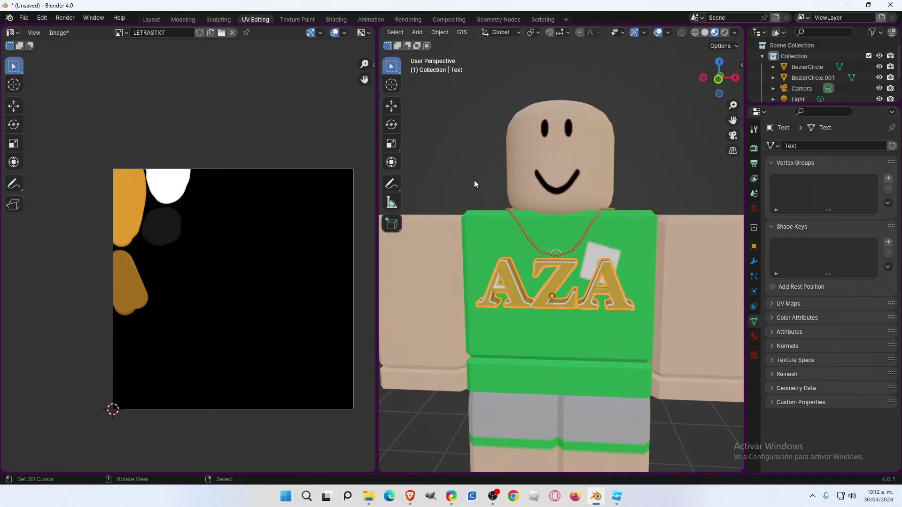
{"action": "mouse_move", "coordinate": [607, 268]}
{"action": "middle_mouse_down"}
{"action": "mouse_move", "coordinate": [520, 276]}
{"action": "mouse_move", "coordinate": [568, 285]}
{"action": "mouse_move", "coordinate": [603, 270]}
{"action": "mouse_move", "coordinate": [518, 272]}
{"action": "mouse_move", "coordinate": [523, 250]}
{"action": "mouse_move", "coordinate": [490, 249]}
{"action": "middle_mouse_up"}
{"action": "scroll", "coordinate": [576, 283], "scroll_direction": "up", "scroll_amount": 3}
Select the A's crossbar edge, then select the pendant's hanging ring for editing.
{"action": "scroll", "coordinate": [511, 272], "scroll_direction": "up", "scroll_amount": 3}
{"action": "key", "text": "Tab"}
{"action": "scroll", "coordinate": [513, 244], "scroll_direction": "up", "scroll_amount": 2}
{"action": "scroll", "coordinate": [556, 251], "scroll_direction": "up", "scroll_amount": 3}
{"action": "key", "text": "alt+a"}
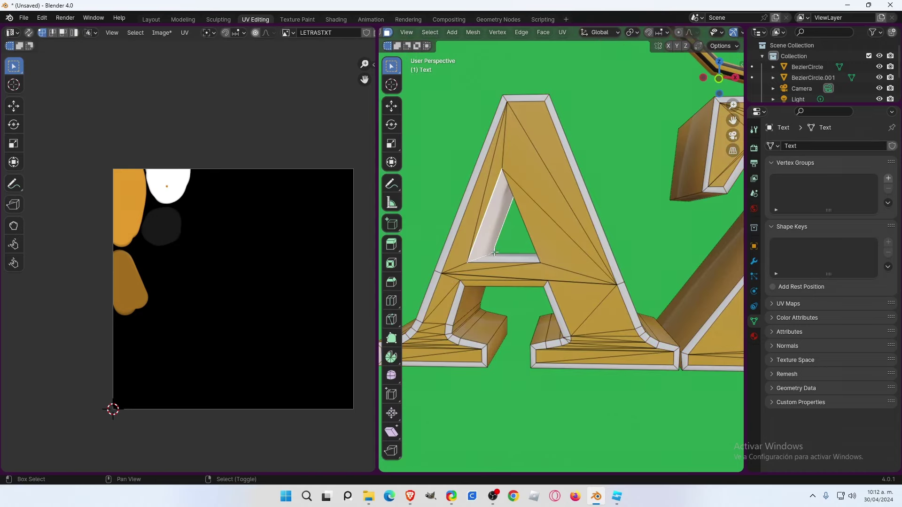
{"action": "left_click", "coordinate": [498, 259]}
{"action": "key", "text": "Tab"}
{"action": "scroll", "coordinate": [574, 269], "scroll_direction": "down", "scroll_amount": 5}
{"action": "scroll", "coordinate": [571, 227], "scroll_direction": "down", "scroll_amount": 3}
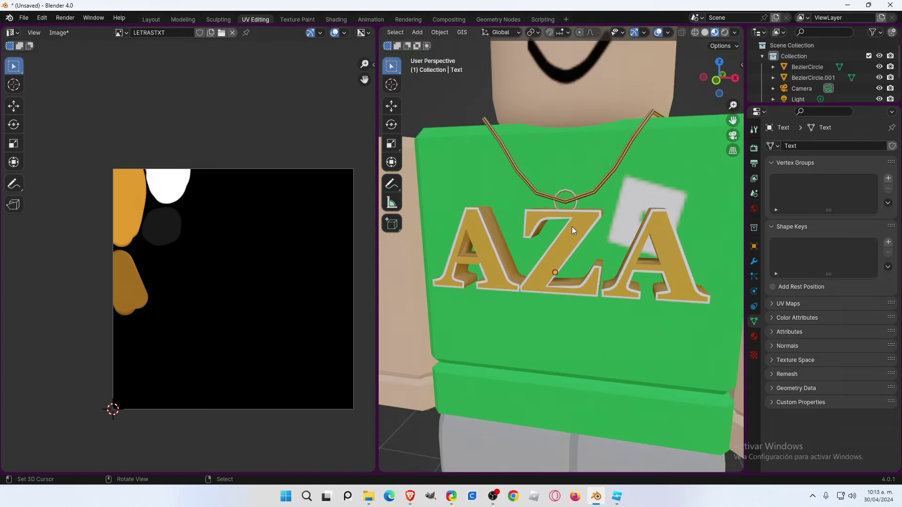
{"action": "left_click", "coordinate": [573, 194], "text": "shift"}
{"action": "key", "text": "Tab"}
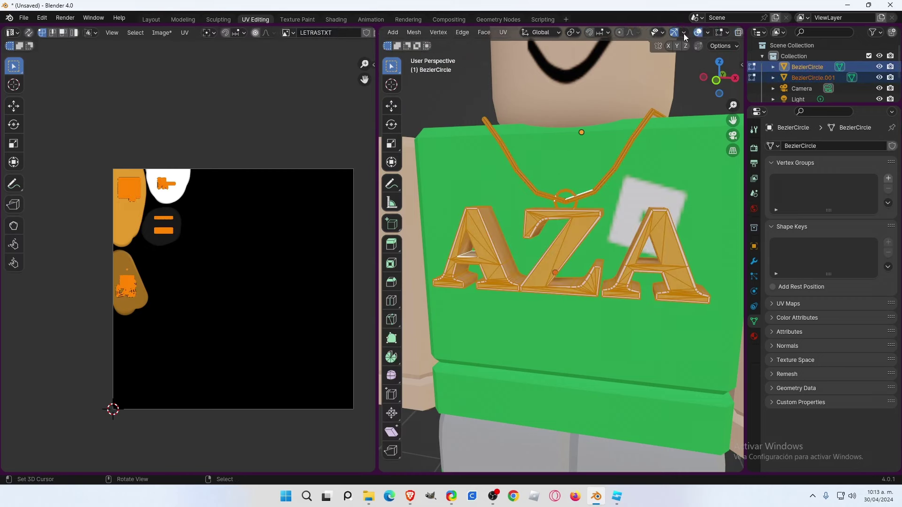
Enable the Statistics overlay and view the chest from the front in Object Mode.
{"action": "left_click", "coordinate": [642, 32]}
{"action": "left_click", "coordinate": [587, 83]}
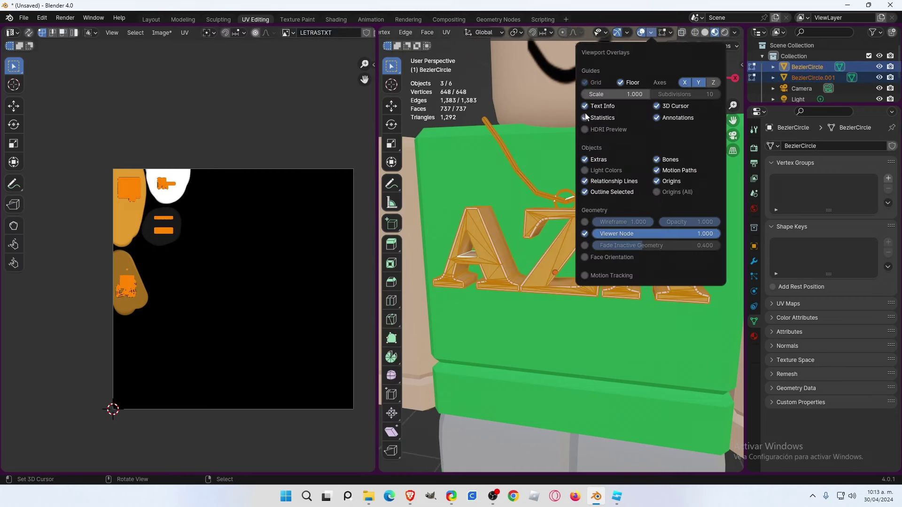
{"action": "key", "text": "Tab"}
{"action": "scroll", "coordinate": [593, 235], "scroll_direction": "down", "scroll_amount": 5}
{"action": "mouse_move", "coordinate": [492, 179]}
{"action": "middle_mouse_down"}
{"action": "mouse_move", "coordinate": [432, 196]}
{"action": "mouse_move", "coordinate": [524, 187]}
{"action": "middle_mouse_up"}
{"action": "key", "text": "KP_1"}
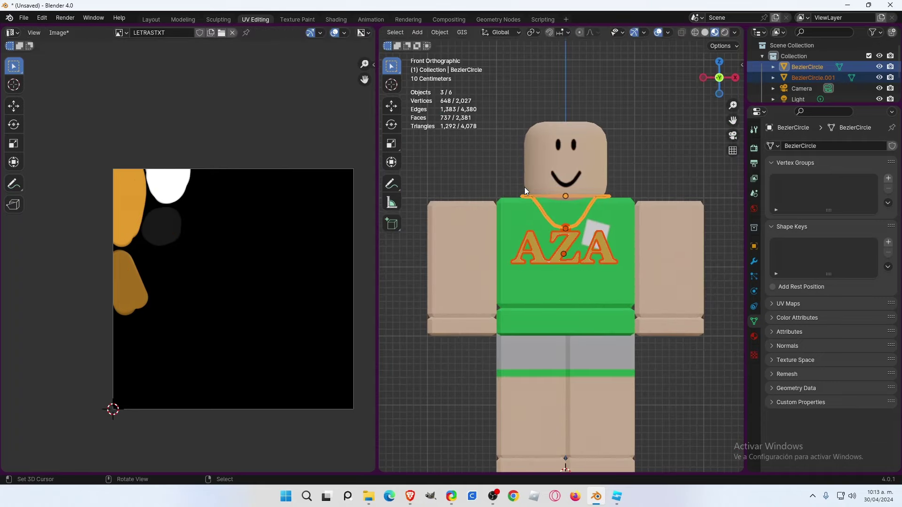
{"action": "scroll", "coordinate": [550, 232], "scroll_direction": "up", "scroll_amount": 4}
Save the LETRASTXT texture into a new CADENITA folder inside aza2.
{"action": "left_click", "coordinate": [57, 32]}
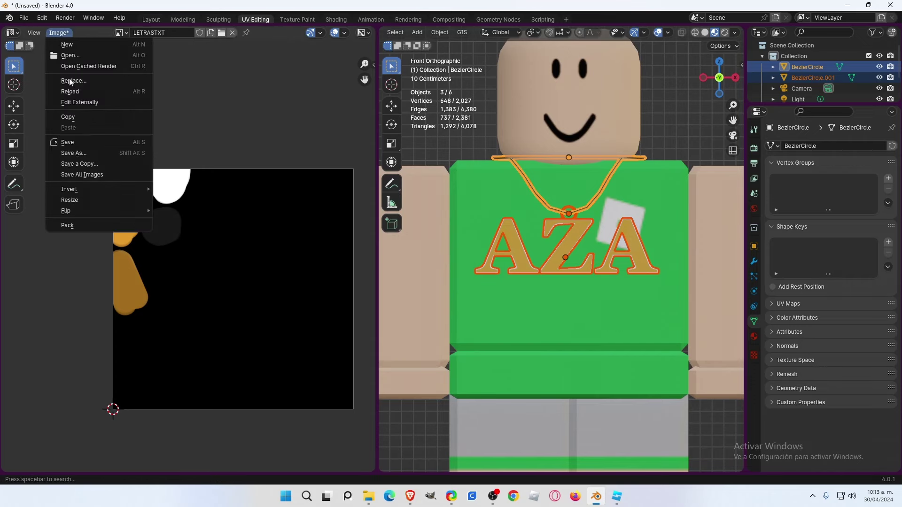
{"action": "left_click", "coordinate": [70, 142]}
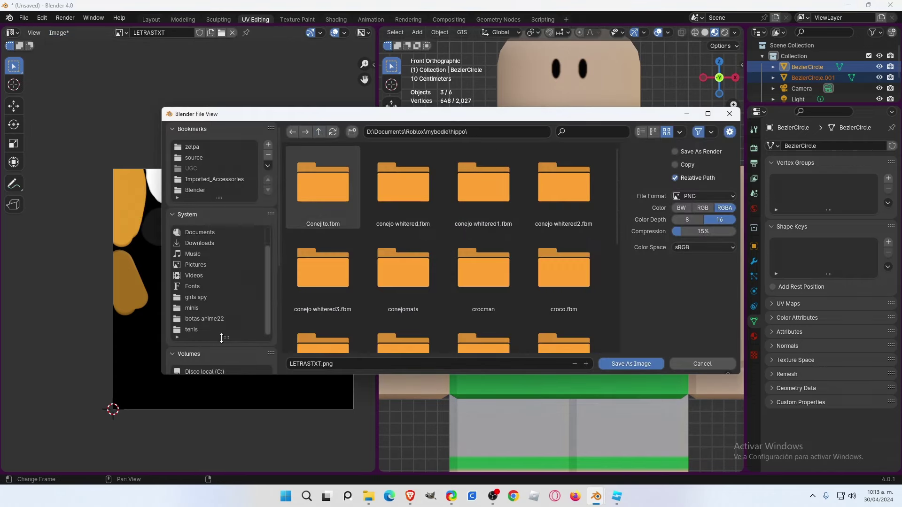
{"action": "scroll", "coordinate": [226, 328], "scroll_direction": "down", "scroll_amount": 5}
{"action": "left_click", "coordinate": [218, 359]}
{"action": "left_click", "coordinate": [319, 130]}
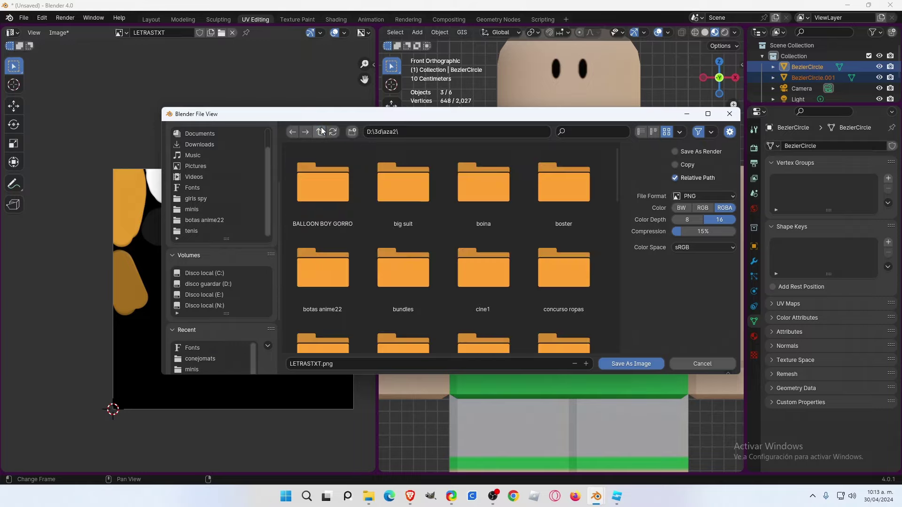
{"action": "left_click", "coordinate": [352, 131]}
{"action": "type", "text": "CADENITA"}
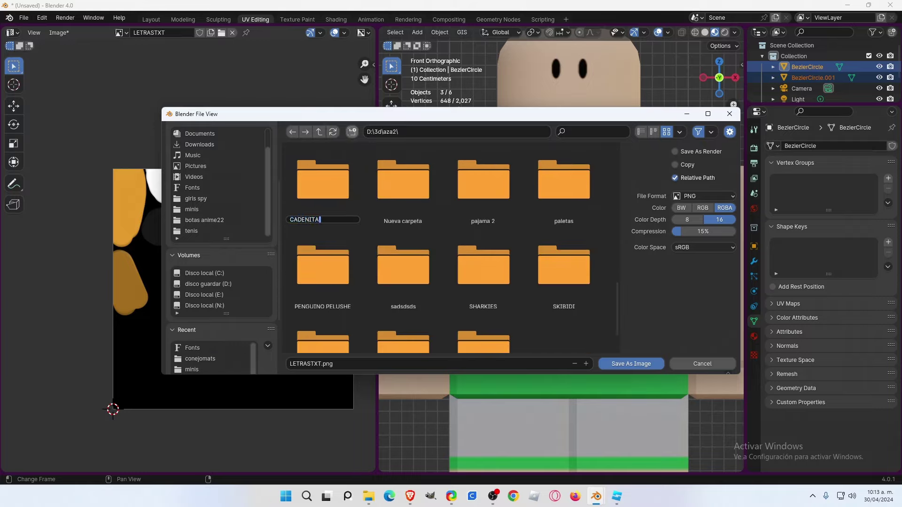
{"action": "key", "text": "Return"}
{"action": "double_click", "coordinate": [496, 246]}
{"action": "left_click", "coordinate": [631, 364]}
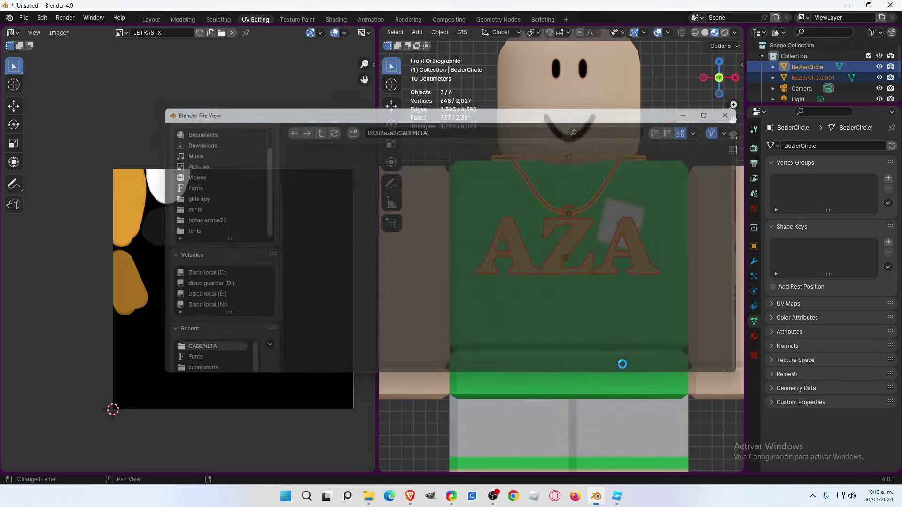
Export the necklace as CADENITA.obj to the CADENITA folder with Path Mode set to Copy.
{"action": "left_click", "coordinate": [23, 18]}
{"action": "mouse_move", "coordinate": [39, 181]}
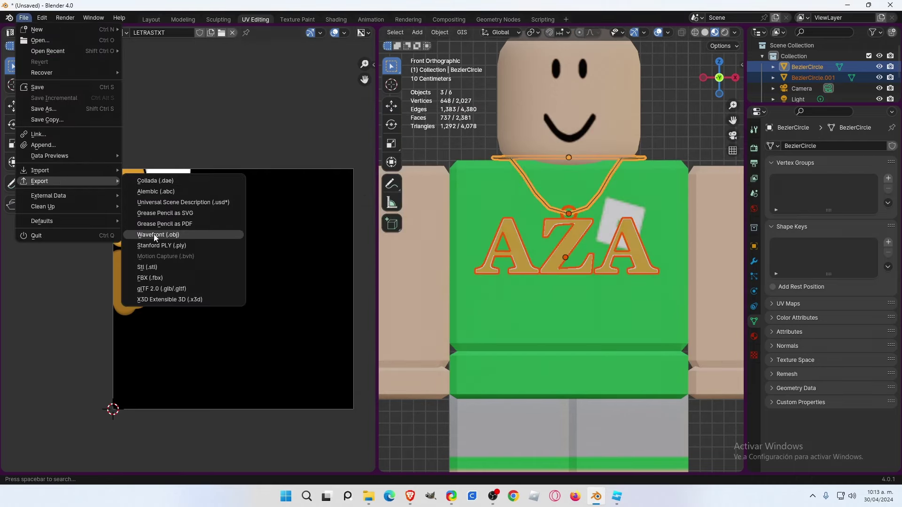
{"action": "left_click", "coordinate": [183, 235]}
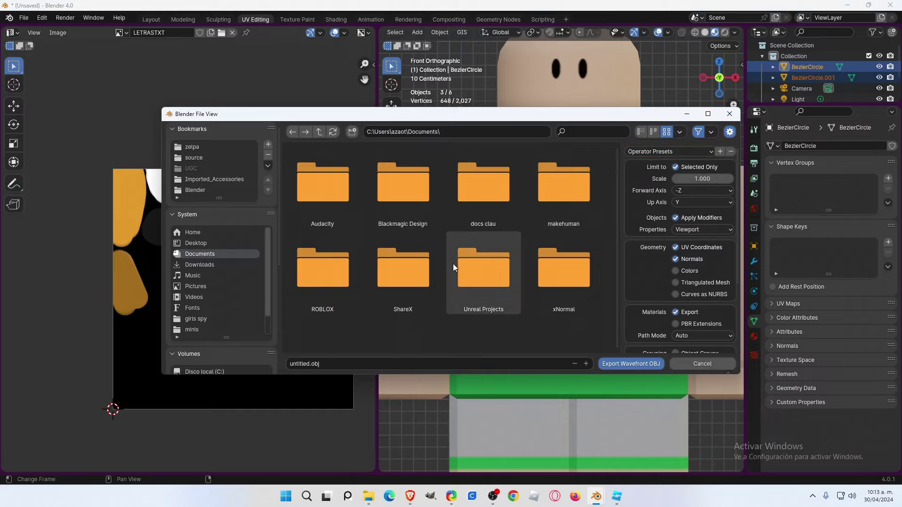
{"action": "scroll", "coordinate": [684, 281], "scroll_direction": "down", "scroll_amount": 3}
{"action": "left_click", "coordinate": [686, 277]}
{"action": "left_click", "coordinate": [684, 348]}
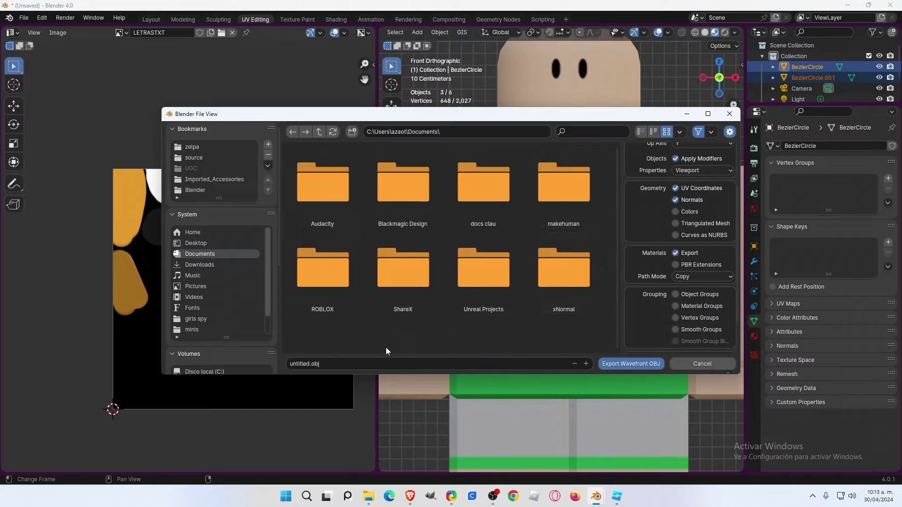
{"action": "scroll", "coordinate": [213, 355], "scroll_direction": "down", "scroll_amount": 5}
{"action": "left_click", "coordinate": [202, 348]}
{"action": "left_click", "coordinate": [365, 364]}
{"action": "type", "text": "CADENITA"}
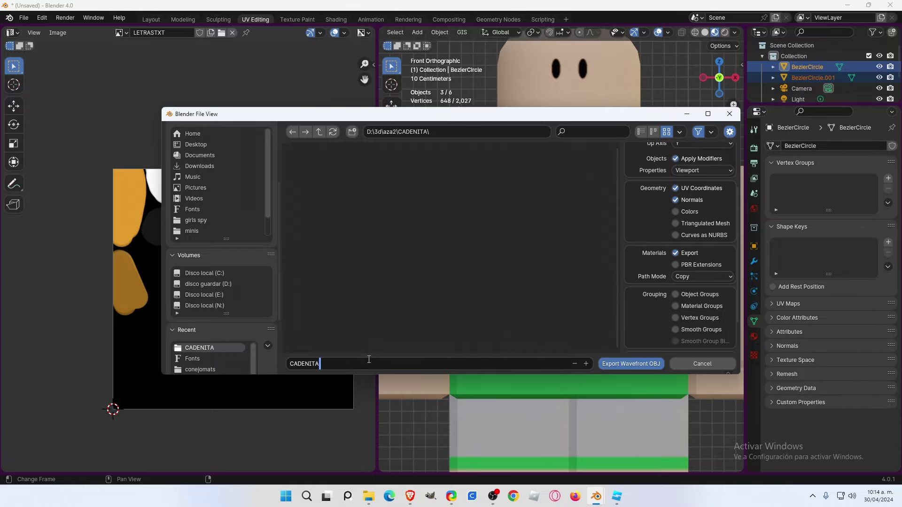
{"action": "key", "text": "Return"}
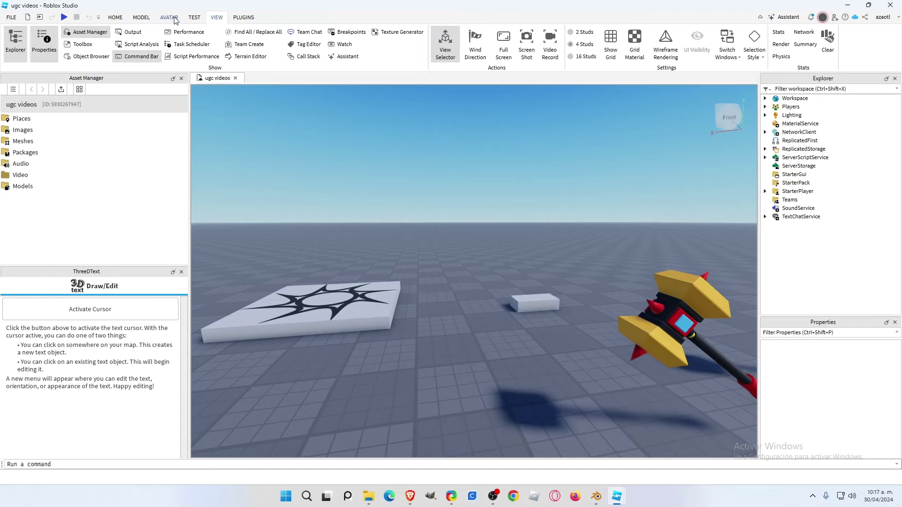
{"action": "left_click", "coordinate": [169, 17]}
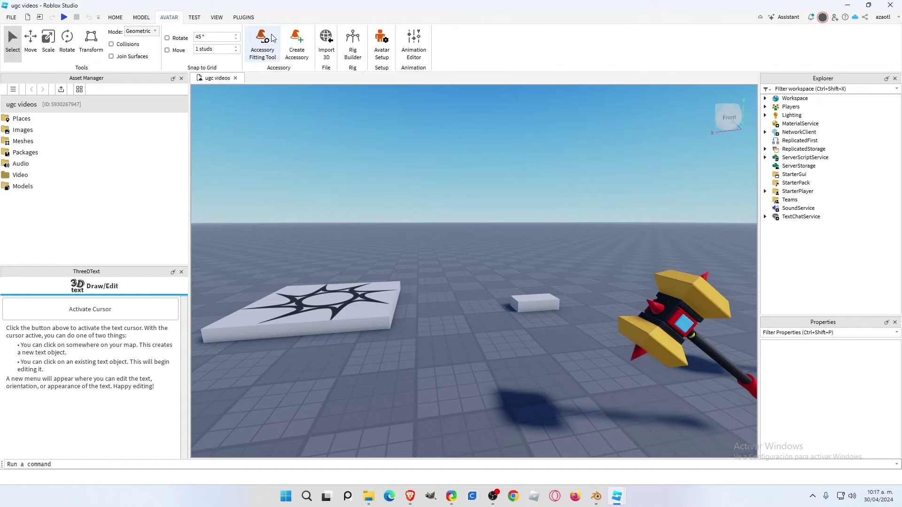
Import D:\3d\aza2\CADENITA\CADENITA.obj with Import 3D and dismiss the confirmation.
{"action": "left_click", "coordinate": [329, 41]}
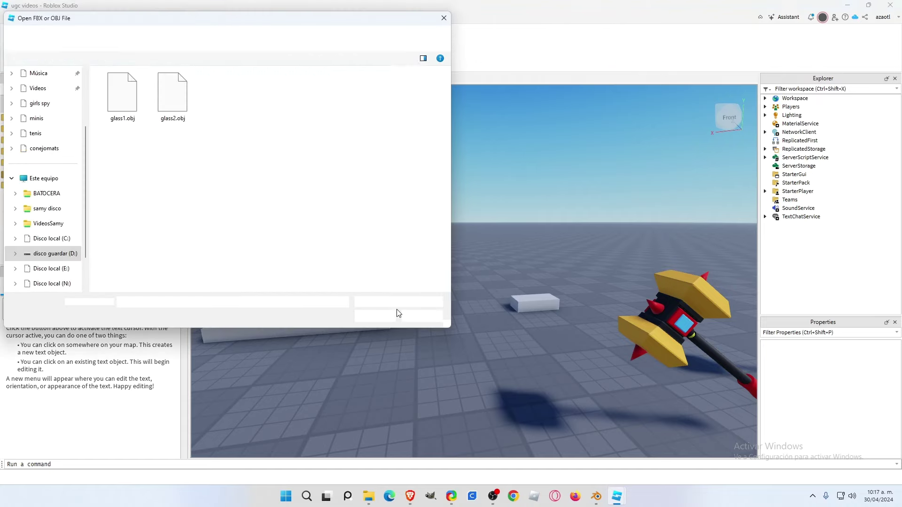
{"action": "left_click", "coordinate": [197, 40]}
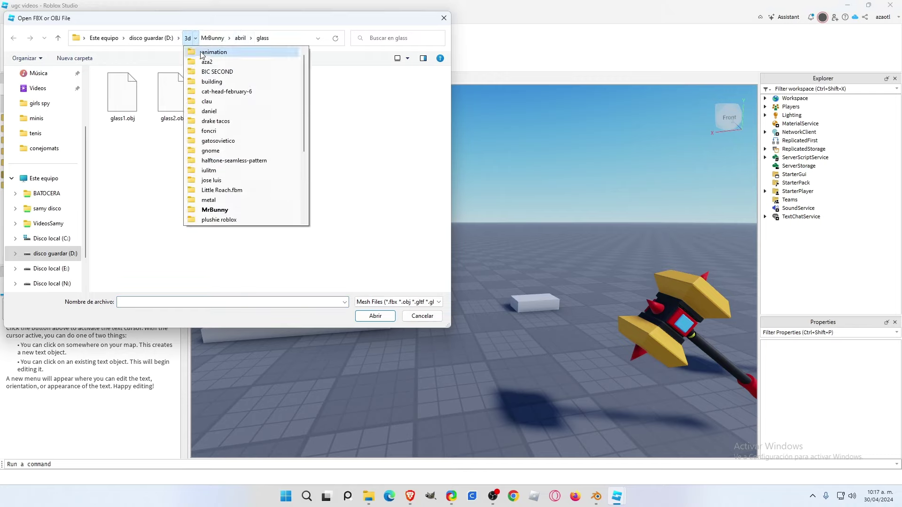
{"action": "left_click", "coordinate": [207, 62]}
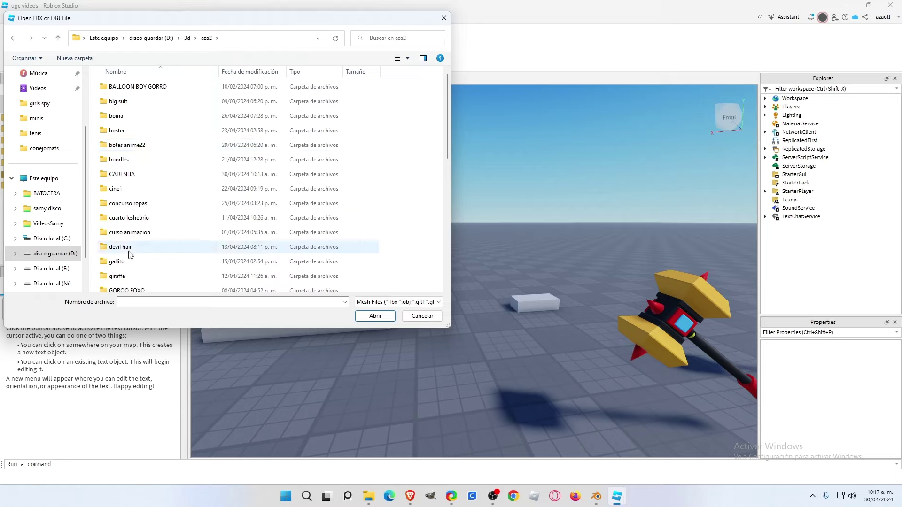
{"action": "left_click", "coordinate": [119, 177]}
{"action": "double_click", "coordinate": [118, 175]}
{"action": "left_click", "coordinate": [120, 89]}
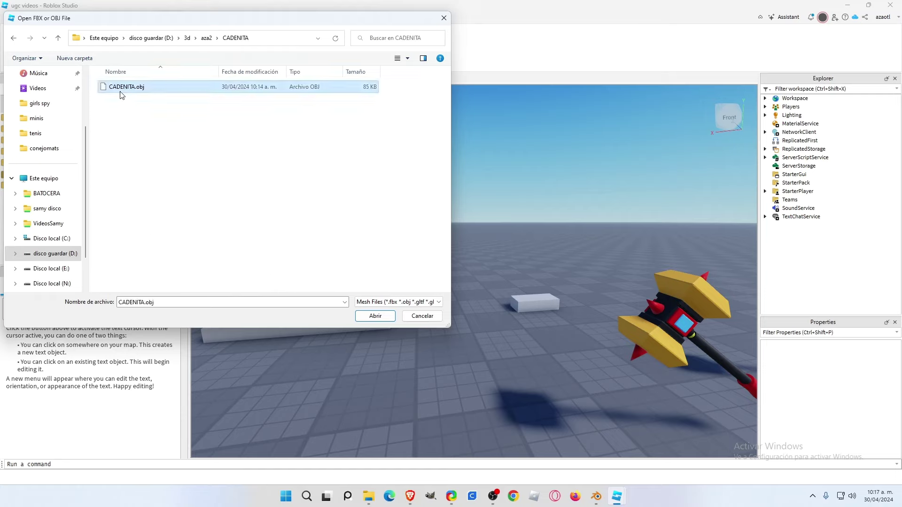
{"action": "left_click", "coordinate": [369, 316]}
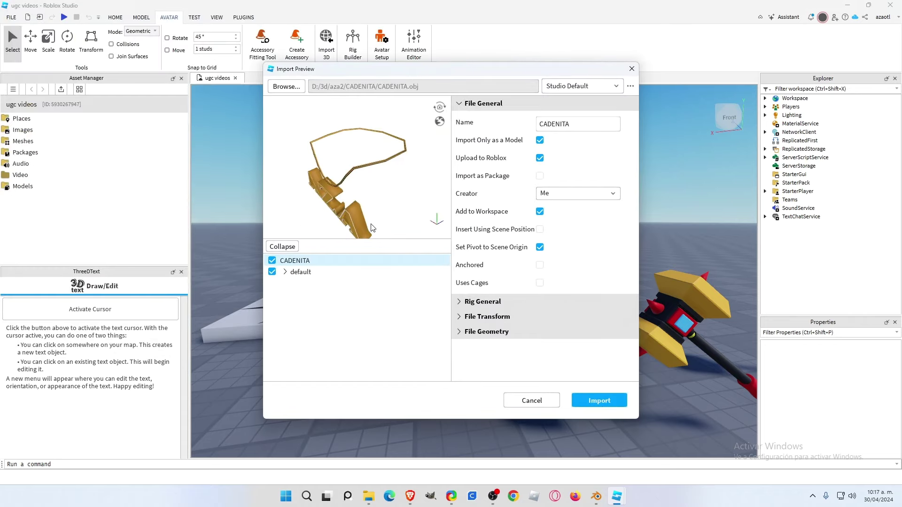
{"action": "mouse_move", "coordinate": [371, 227]}
{"action": "left_mouse_down"}
{"action": "mouse_move", "coordinate": [388, 190]}
{"action": "mouse_move", "coordinate": [442, 195]}
{"action": "mouse_move", "coordinate": [405, 191]}
{"action": "left_mouse_up"}
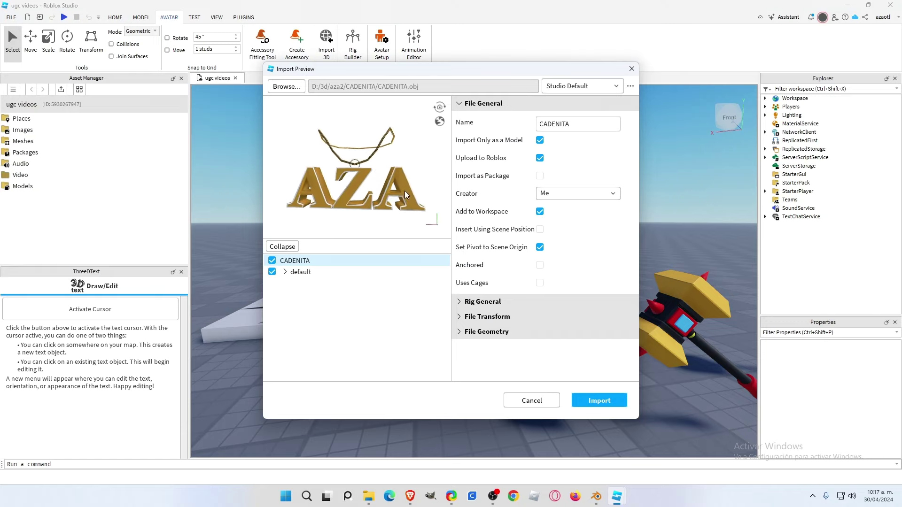
{"action": "left_click", "coordinate": [599, 401]}
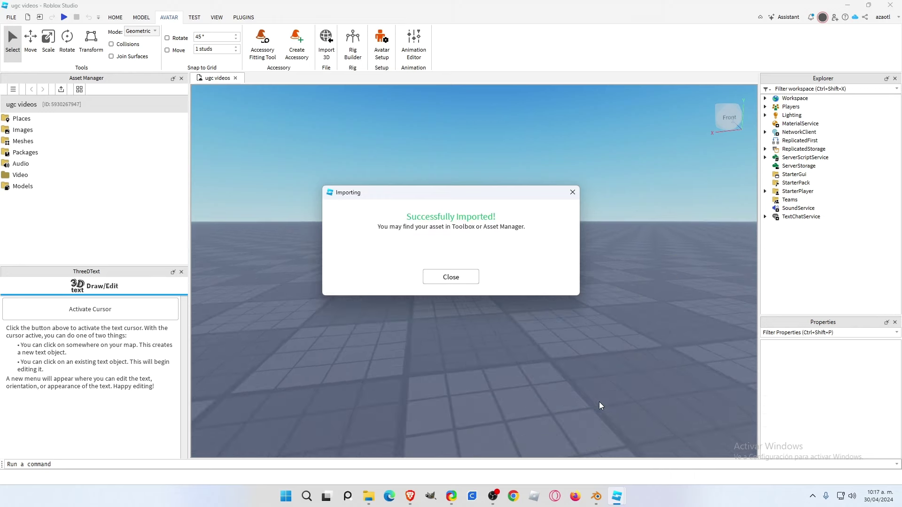
{"action": "left_click", "coordinate": [439, 278]}
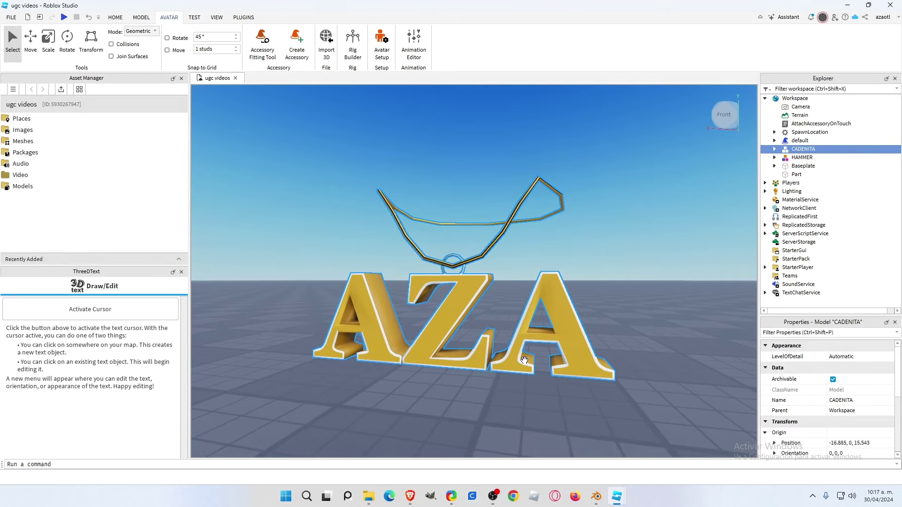
{"action": "left_click", "coordinate": [262, 39]}
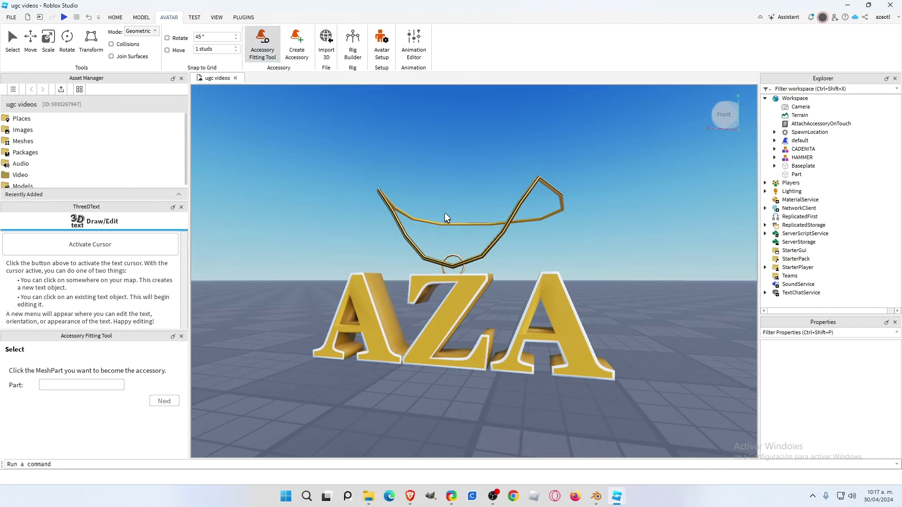
{"action": "left_click", "coordinate": [475, 255]}
{"action": "left_click", "coordinate": [164, 401]}
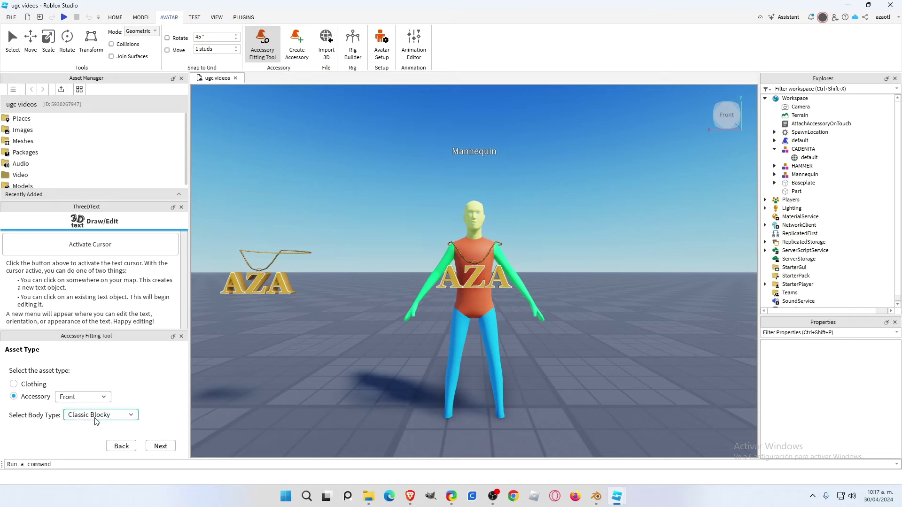
{"action": "left_click", "coordinate": [161, 446]}
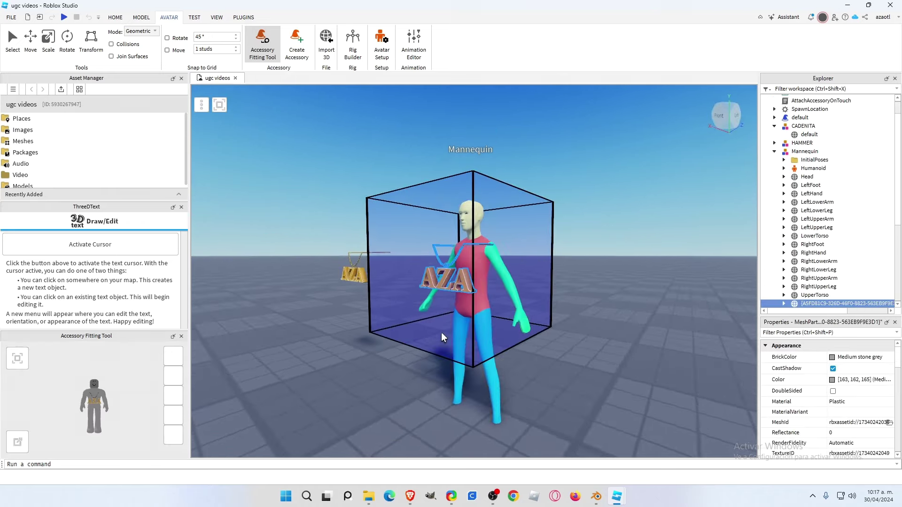
{"action": "right_click_drag", "start_coordinate": [441, 332], "coordinate": [442, 332]}
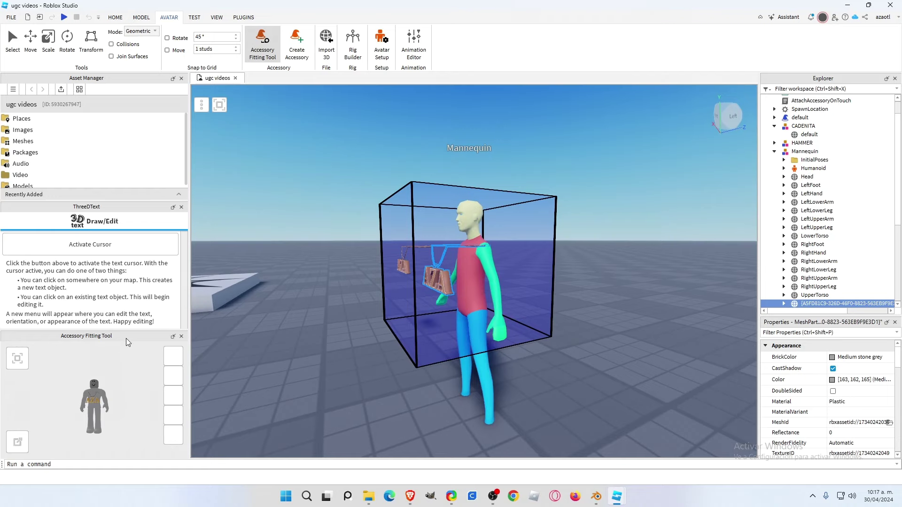
{"action": "mouse_move", "coordinate": [126, 338]}
{"action": "left_mouse_down"}
{"action": "mouse_move", "coordinate": [318, 230]}
{"action": "mouse_move", "coordinate": [331, 249]}
{"action": "left_mouse_up"}
{"action": "scroll", "coordinate": [312, 139], "scroll_direction": "up", "scroll_amount": 2}
{"action": "scroll", "coordinate": [312, 139], "scroll_direction": "up", "scroll_amount": 4}
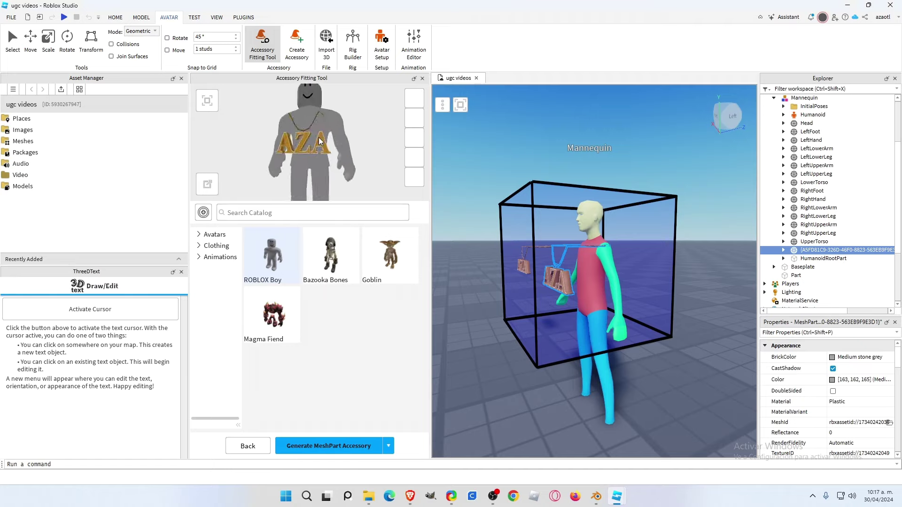
{"action": "mouse_move", "coordinate": [311, 141]}
{"action": "right_mouse_down"}
{"action": "mouse_move", "coordinate": [314, 152]}
{"action": "mouse_move", "coordinate": [340, 141]}
{"action": "right_mouse_up"}
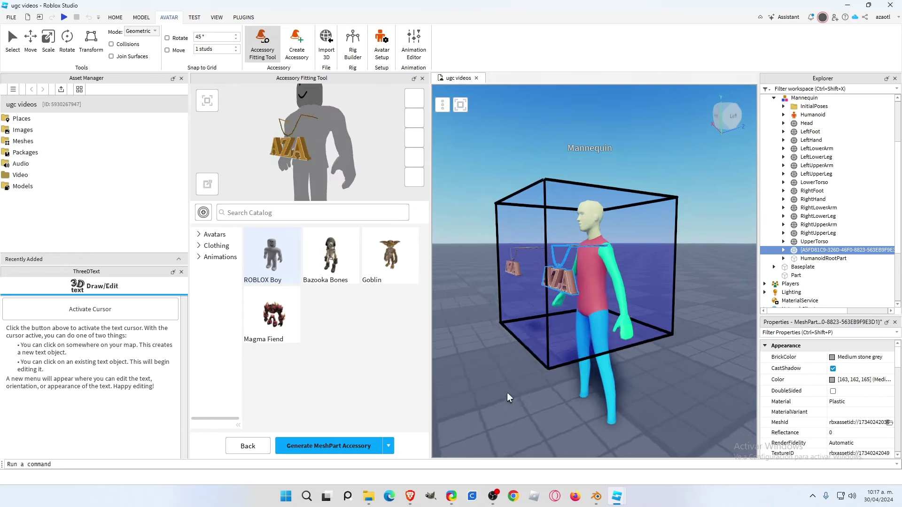
{"action": "right_click_drag", "start_coordinate": [506, 393], "coordinate": [506, 391]}
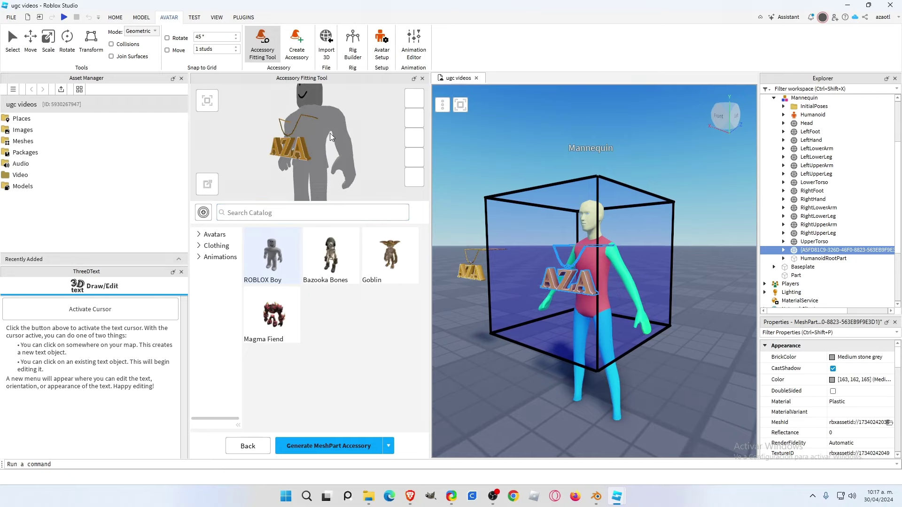
{"action": "left_click", "coordinate": [262, 43]}
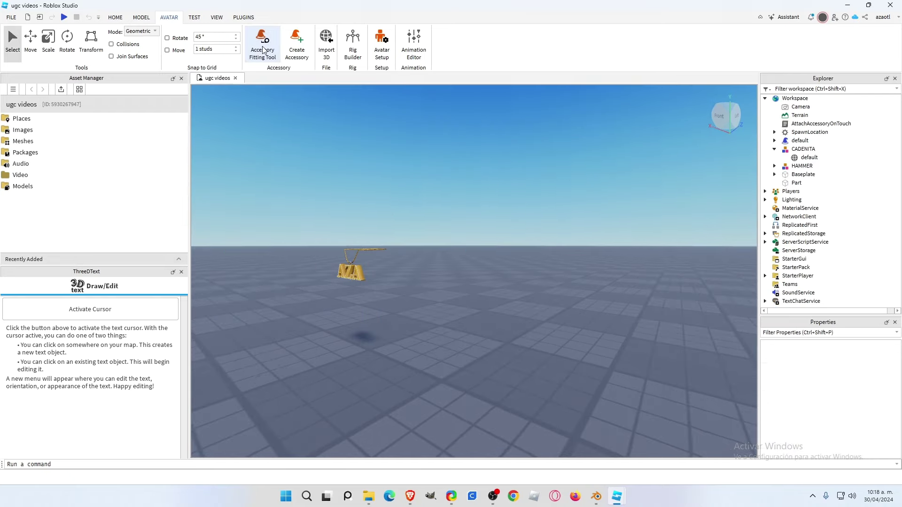
Add a Block Avatar rig from the Rig Builder and move it nearer the camera.
{"action": "left_click", "coordinate": [358, 40]}
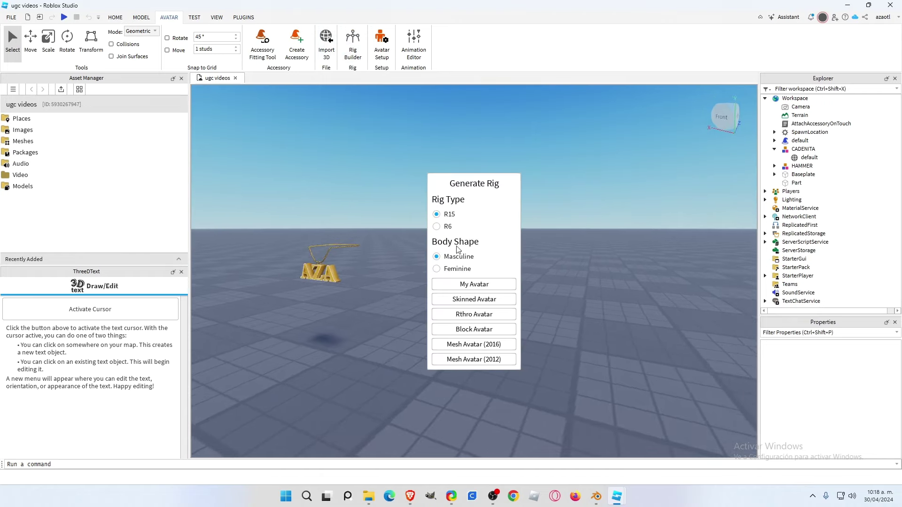
{"action": "left_click", "coordinate": [474, 330]}
{"action": "left_click_drag", "start_coordinate": [474, 241], "coordinate": [506, 353]}
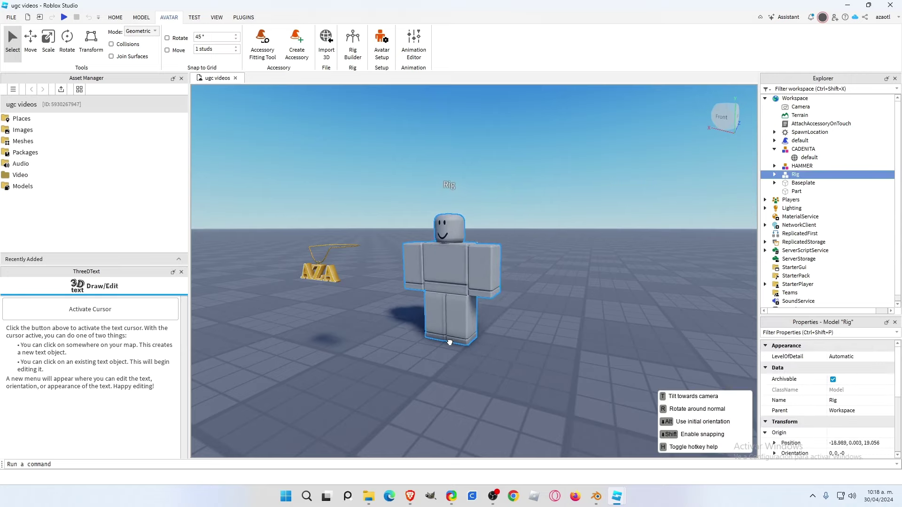
Fit the necklace MeshPart as a Front accessory on the Classic Blocky mannequin.
{"action": "left_click", "coordinate": [320, 268]}
{"action": "left_click", "coordinate": [263, 40]}
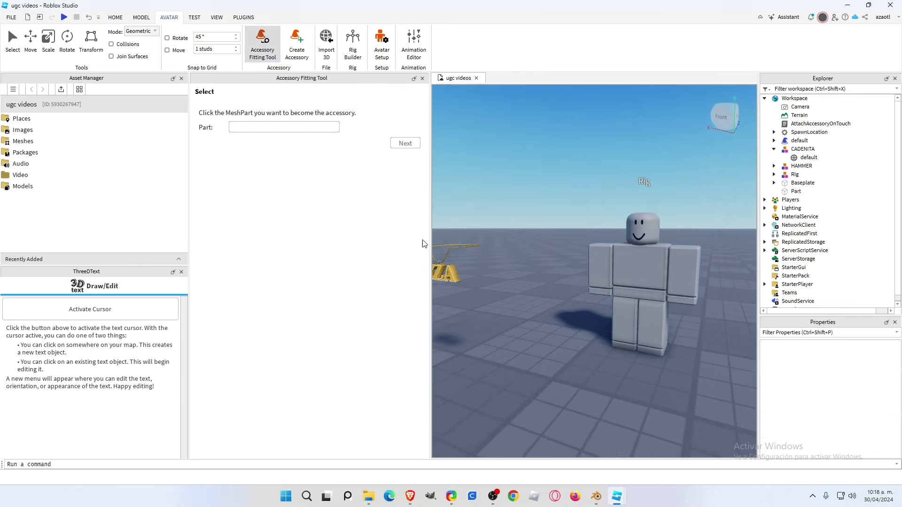
{"action": "left_click", "coordinate": [452, 267]}
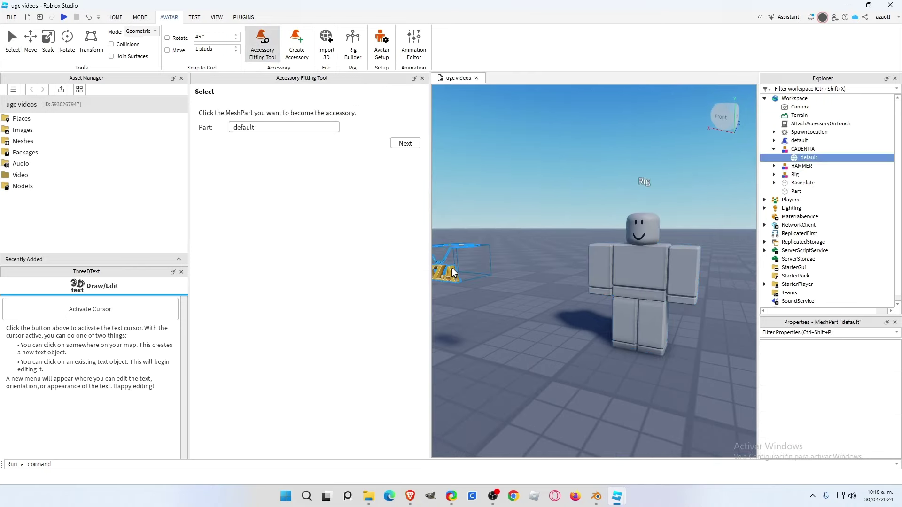
{"action": "left_click", "coordinate": [405, 143]}
{"action": "left_click", "coordinate": [273, 141]}
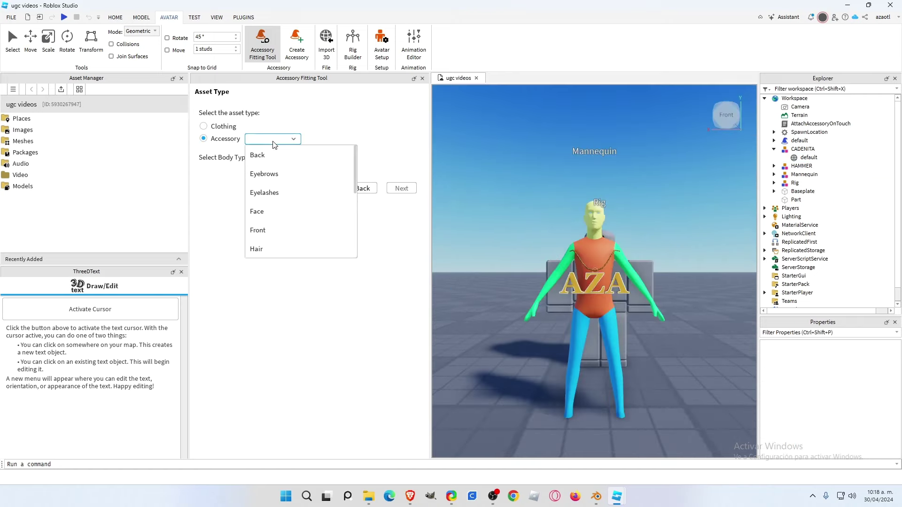
{"action": "left_click", "coordinate": [268, 230]}
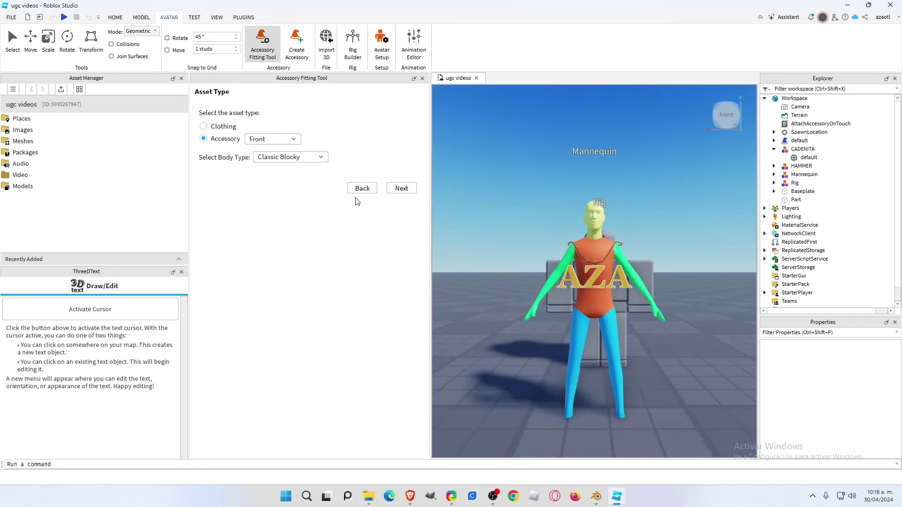
{"action": "left_click", "coordinate": [400, 189]}
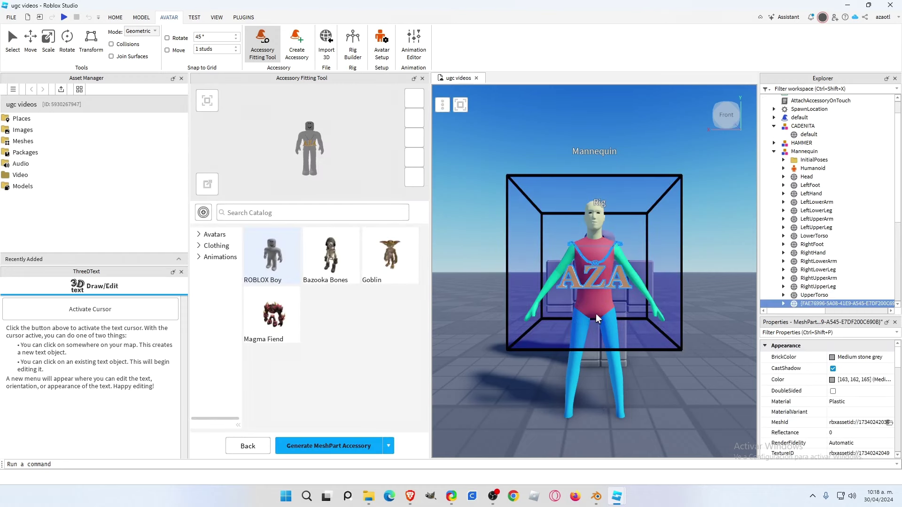
Preview the AZA necklace worn by the blocky Rig and inspect it.
{"action": "mouse_move", "coordinate": [585, 329]}
{"action": "right_mouse_down"}
{"action": "mouse_move", "coordinate": [683, 326]}
{"action": "mouse_move", "coordinate": [709, 337]}
{"action": "right_mouse_up"}
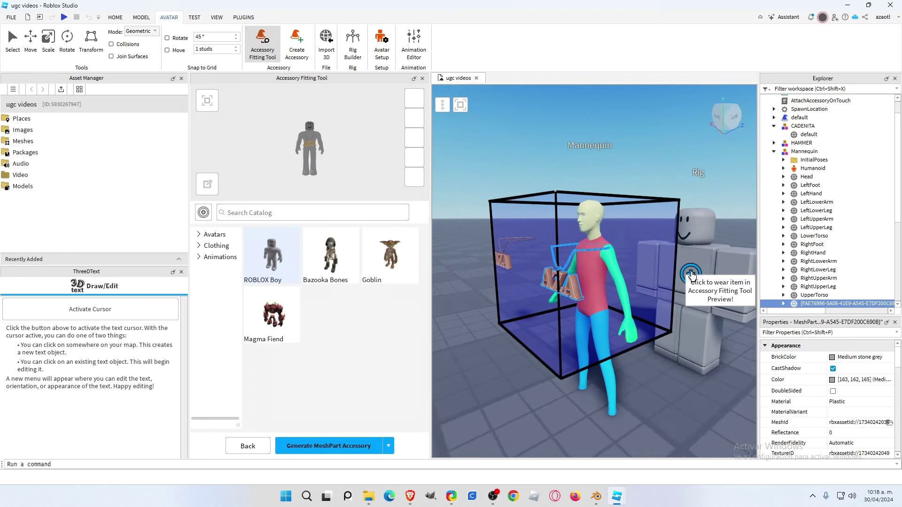
{"action": "left_click", "coordinate": [691, 275]}
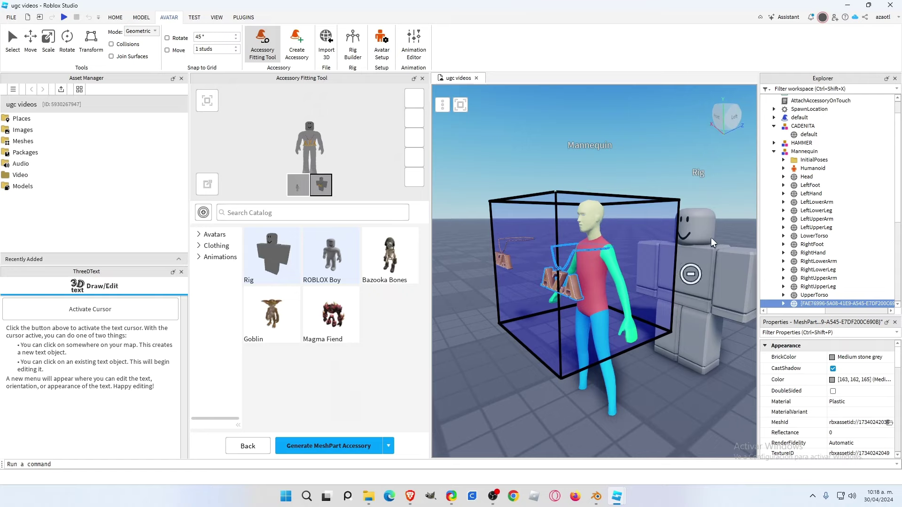
{"action": "left_click", "coordinate": [266, 247]}
{"action": "left_click", "coordinate": [266, 246]}
{"action": "left_click", "coordinate": [317, 187]}
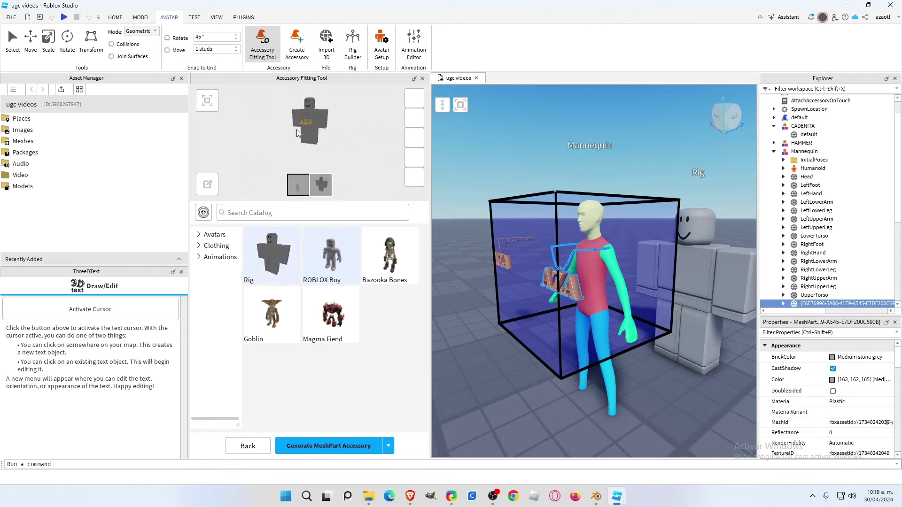
{"action": "scroll", "coordinate": [329, 140], "scroll_direction": "up", "scroll_amount": 2}
{"action": "scroll", "coordinate": [309, 159], "scroll_direction": "up", "scroll_amount": 2}
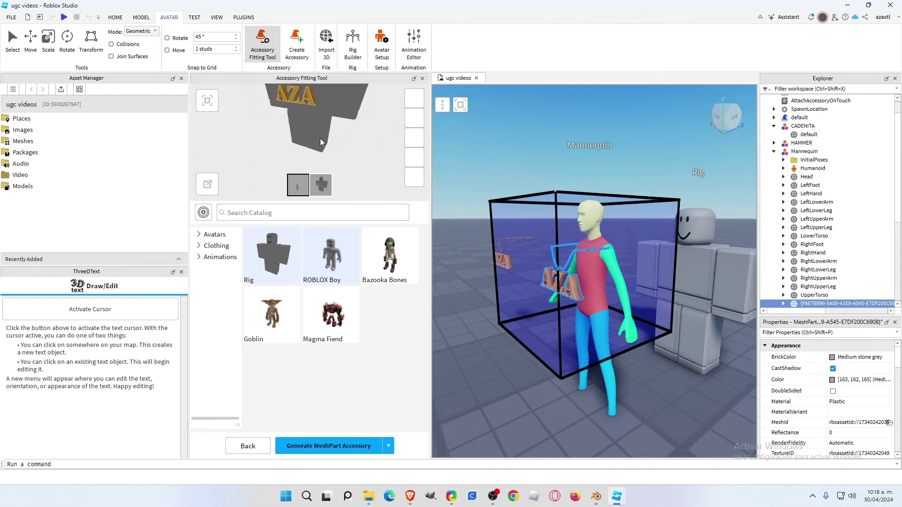
{"action": "mouse_move", "coordinate": [319, 138]}
{"action": "left_mouse_down"}
{"action": "mouse_move", "coordinate": [322, 156]}
{"action": "mouse_move", "coordinate": [312, 136]}
{"action": "left_mouse_up"}
{"action": "scroll", "coordinate": [314, 153], "scroll_direction": "down", "scroll_amount": 2}
{"action": "scroll", "coordinate": [320, 140], "scroll_direction": "up", "scroll_amount": 1}
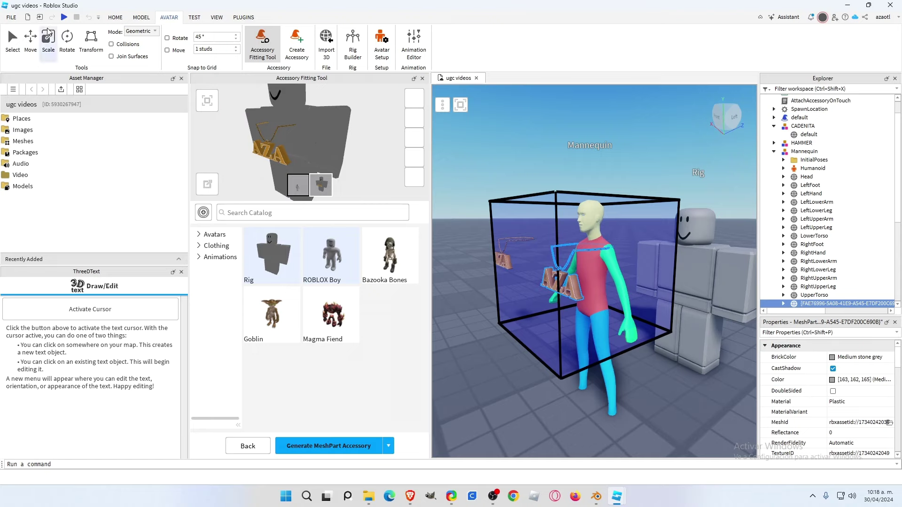
Raise the necklace up the torso and shift it along the depth axis with the Move tool.
{"action": "left_click", "coordinate": [30, 38]}
{"action": "left_click_drag", "start_coordinate": [586, 369], "coordinate": [584, 360]}
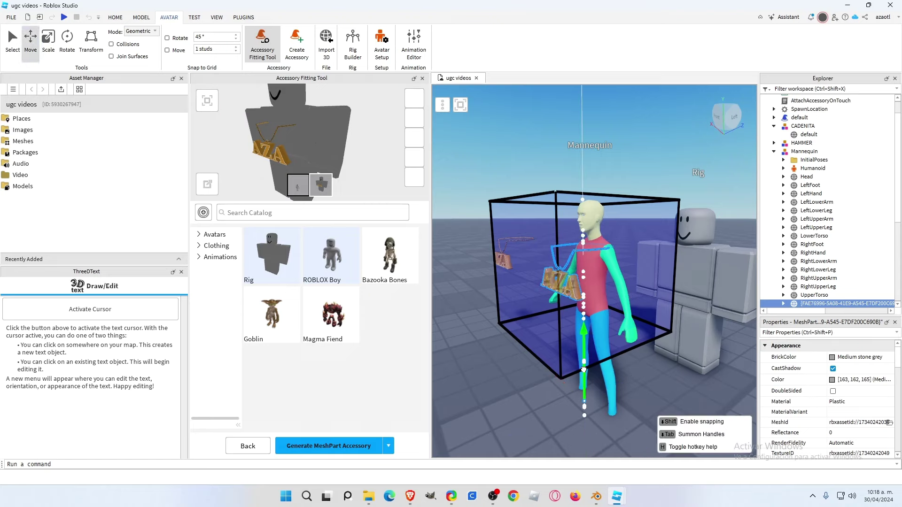
{"action": "left_click_drag", "start_coordinate": [338, 190], "coordinate": [325, 126]}
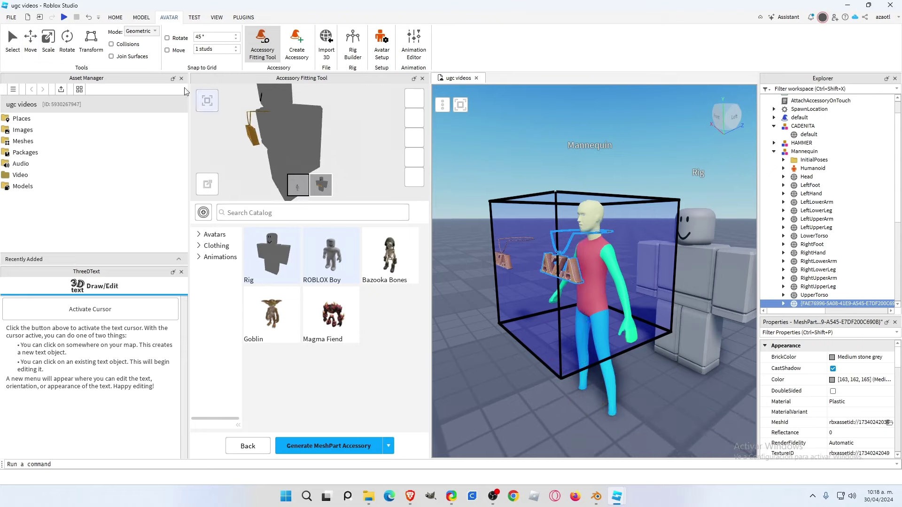
{"action": "left_click", "coordinate": [30, 39]}
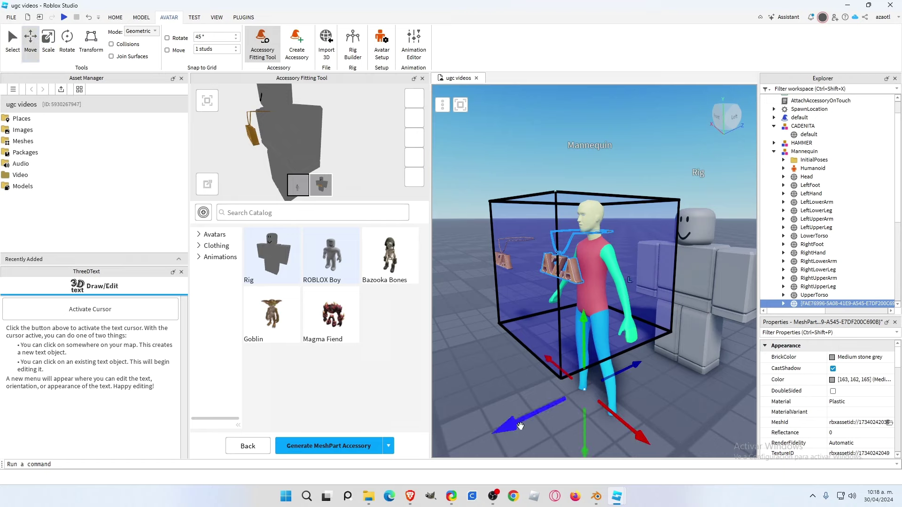
{"action": "left_click_drag", "start_coordinate": [520, 423], "coordinate": [528, 416]}
{"action": "left_click_drag", "start_coordinate": [595, 358], "coordinate": [595, 347]}
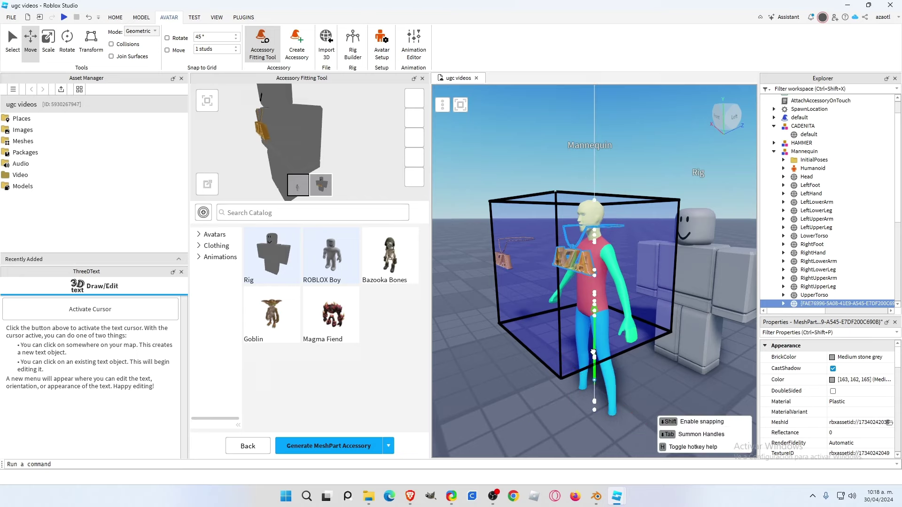
{"action": "left_click_drag", "start_coordinate": [319, 108], "coordinate": [298, 123]}
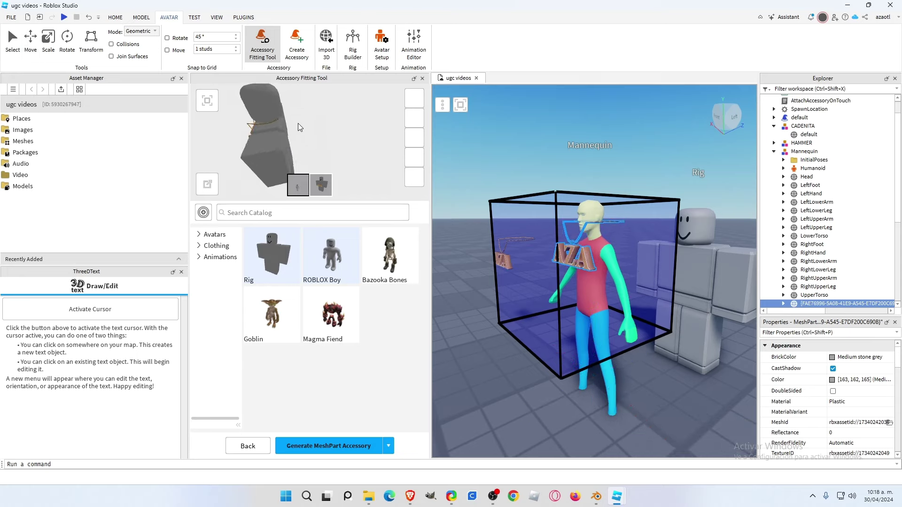
{"action": "left_click", "coordinate": [31, 38]}
{"action": "left_click_drag", "start_coordinate": [525, 412], "coordinate": [529, 411]}
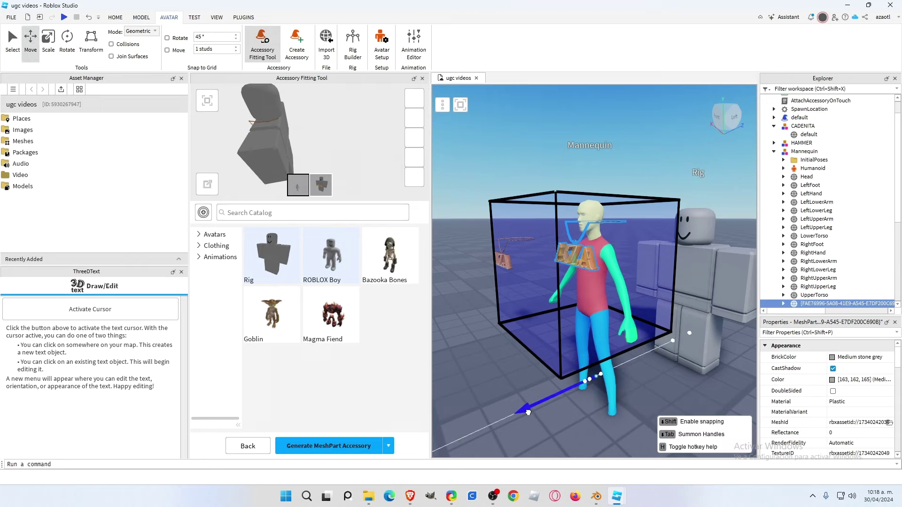
Fine-tune the necklace's depth and chest height, checking from the front.
{"action": "left_click_drag", "start_coordinate": [264, 132], "coordinate": [295, 118]}
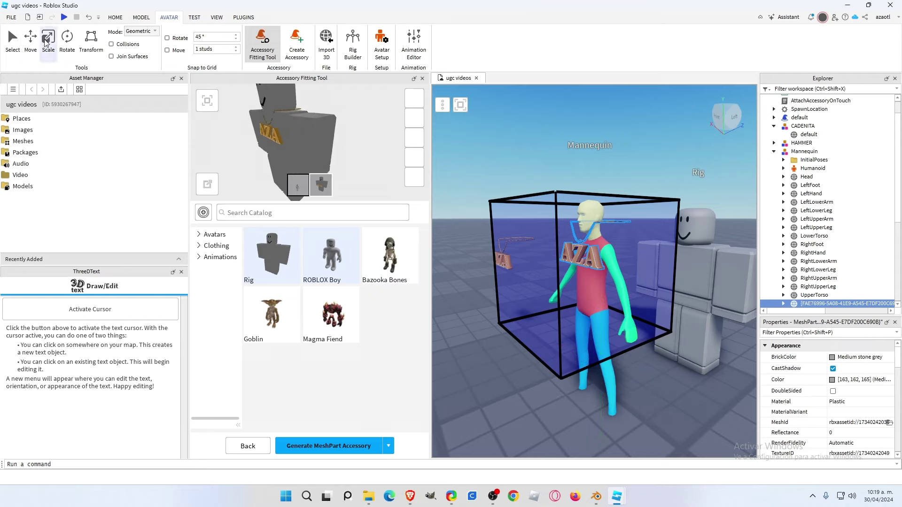
{"action": "left_click", "coordinate": [30, 38]}
{"action": "left_click_drag", "start_coordinate": [541, 396], "coordinate": [539, 402]}
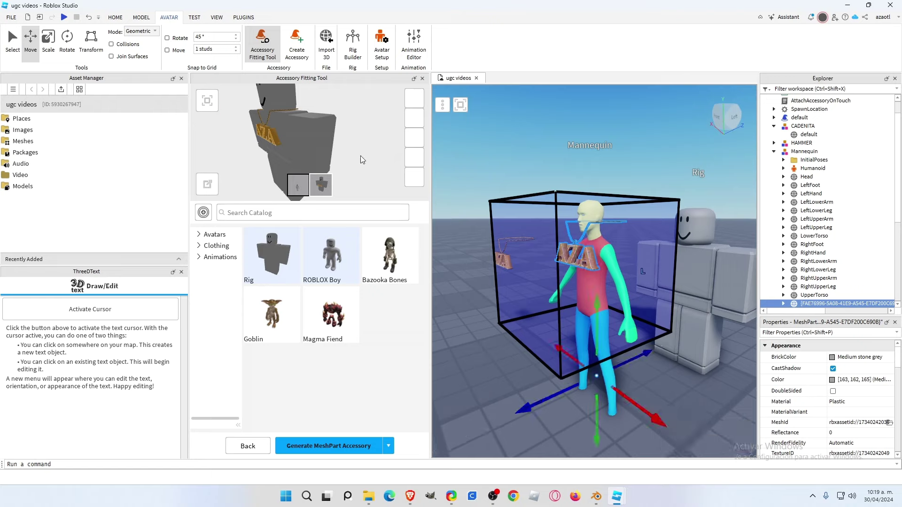
{"action": "mouse_move", "coordinate": [360, 156]}
{"action": "left_mouse_down"}
{"action": "mouse_move", "coordinate": [266, 146]}
{"action": "mouse_move", "coordinate": [360, 151]}
{"action": "mouse_move", "coordinate": [284, 143]}
{"action": "mouse_move", "coordinate": [270, 150]}
{"action": "left_mouse_up"}
{"action": "scroll", "coordinate": [382, 140], "scroll_direction": "up", "scroll_amount": 3}
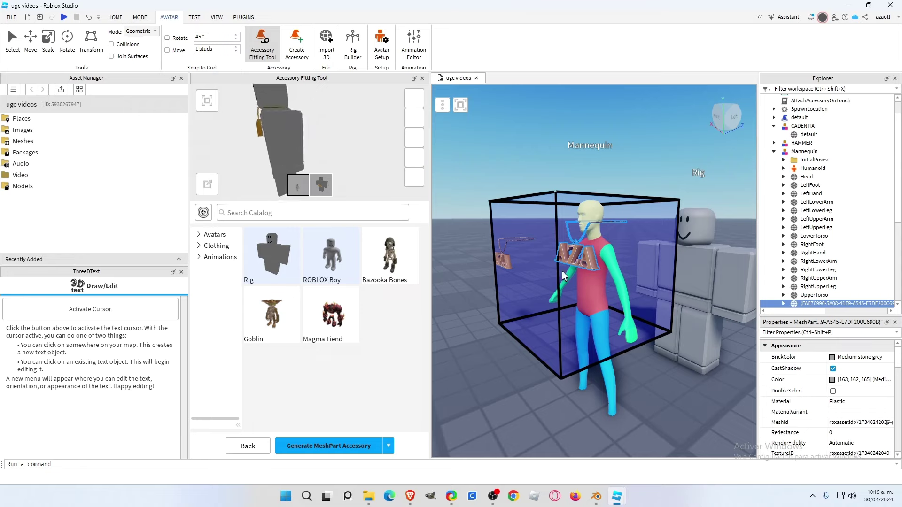
{"action": "left_click", "coordinate": [30, 40]}
{"action": "left_click", "coordinate": [600, 320]}
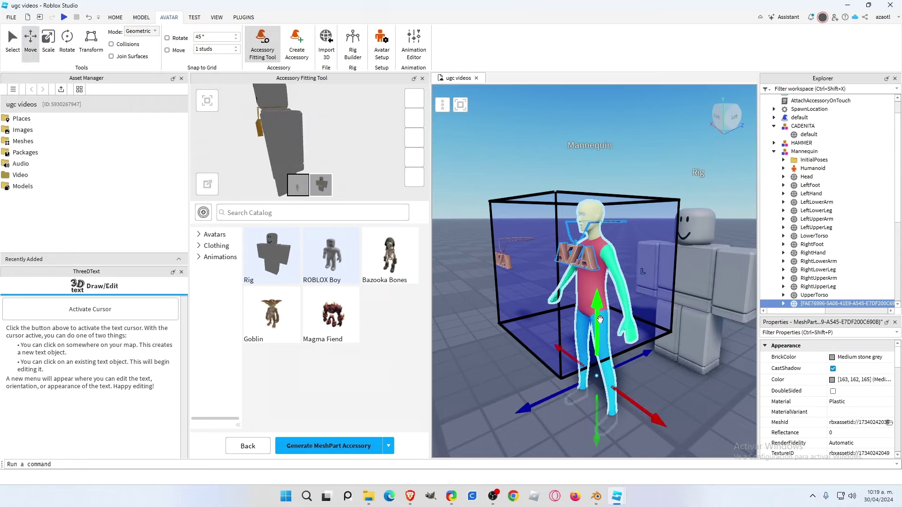
{"action": "left_click_drag", "start_coordinate": [600, 320], "coordinate": [599, 313]}
{"action": "left_click_drag", "start_coordinate": [356, 148], "coordinate": [399, 145]}
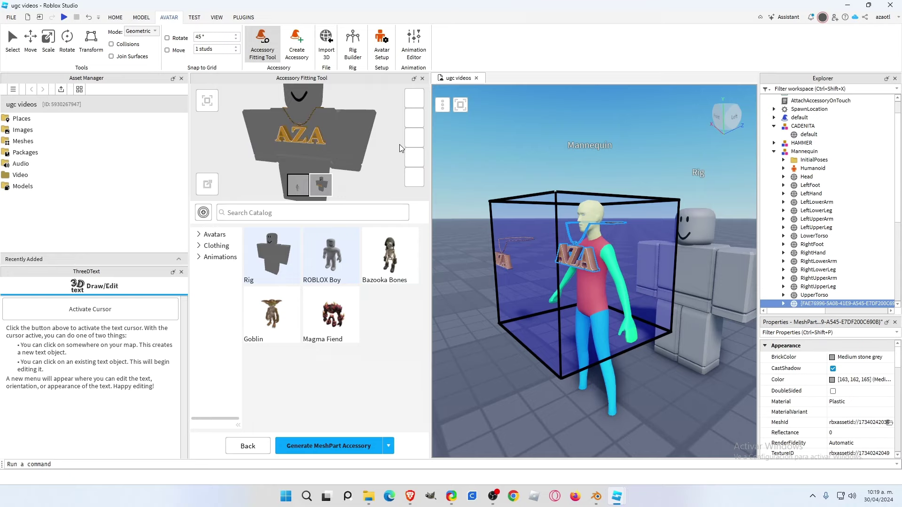
Generate the necklace as a legacy accessory and focus the view on it.
{"action": "left_click", "coordinate": [389, 449]}
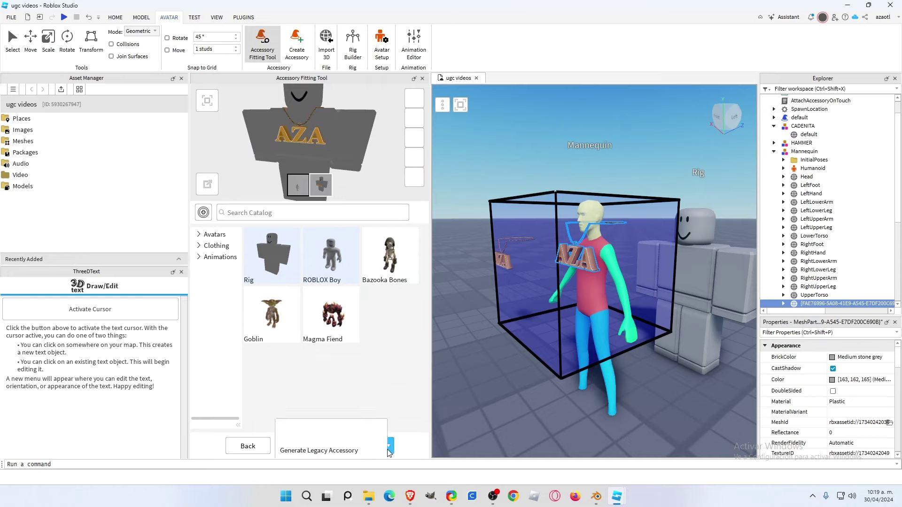
{"action": "left_click", "coordinate": [340, 455]}
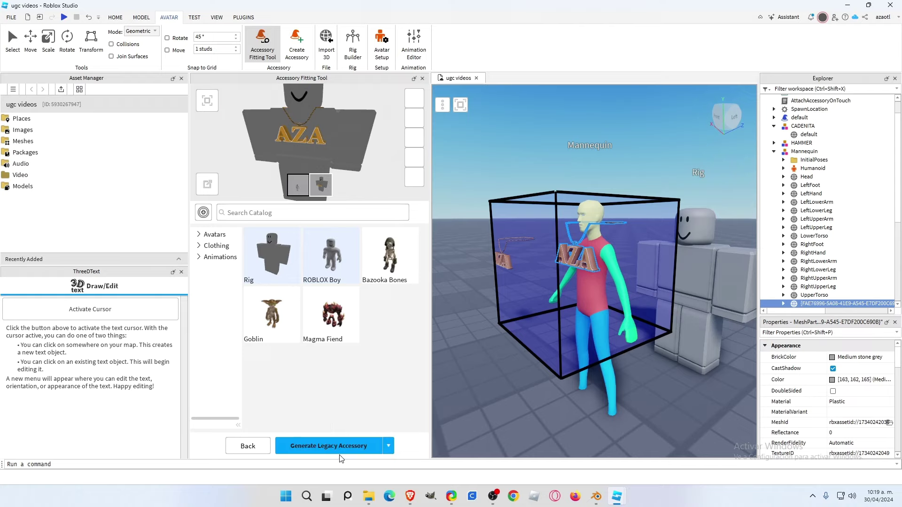
{"action": "left_click", "coordinate": [337, 450]}
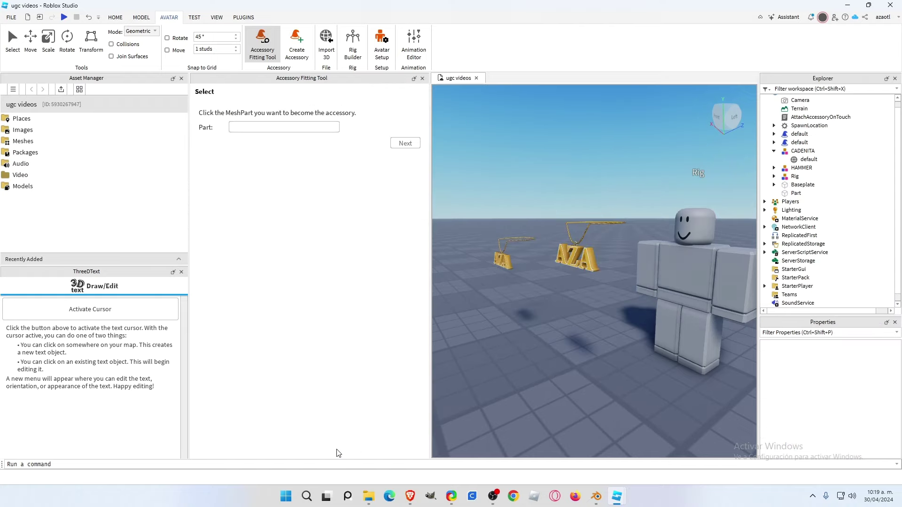
{"action": "left_click", "coordinate": [583, 263]}
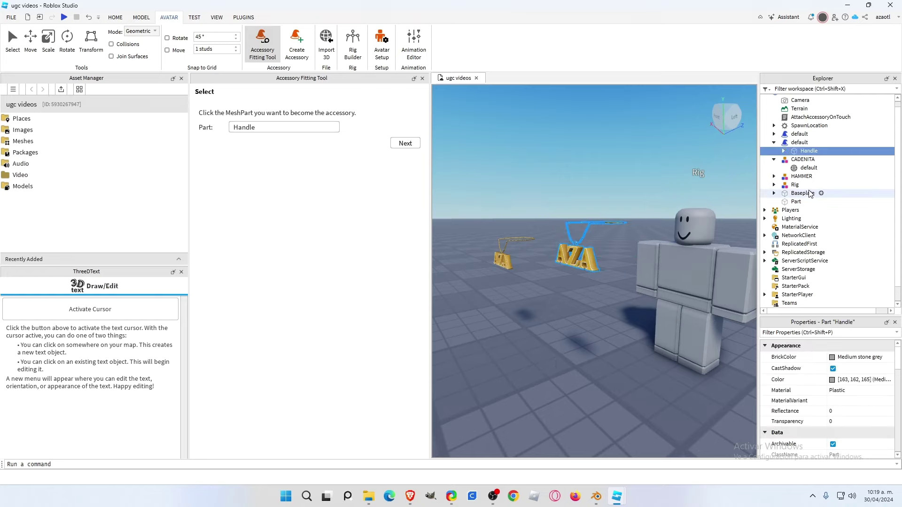
{"action": "left_click", "coordinate": [794, 143]}
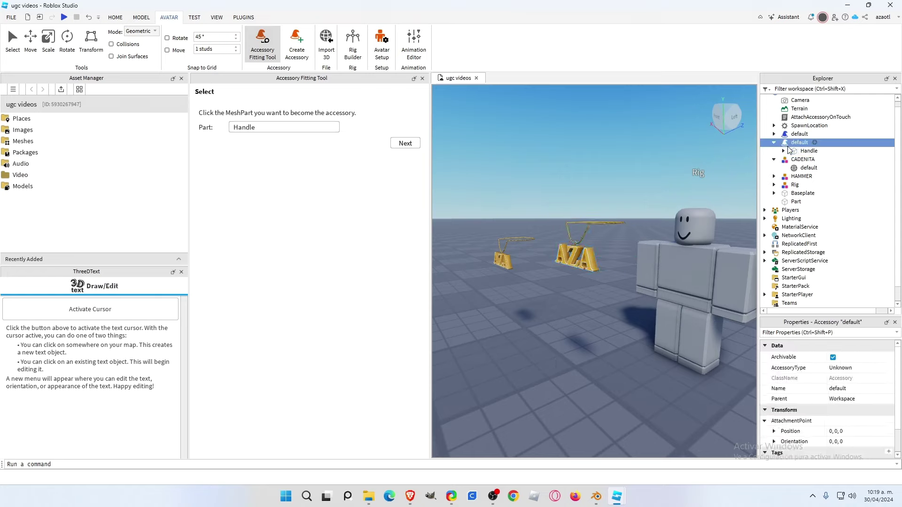
{"action": "right_click_drag", "start_coordinate": [604, 337], "coordinate": [625, 337]}
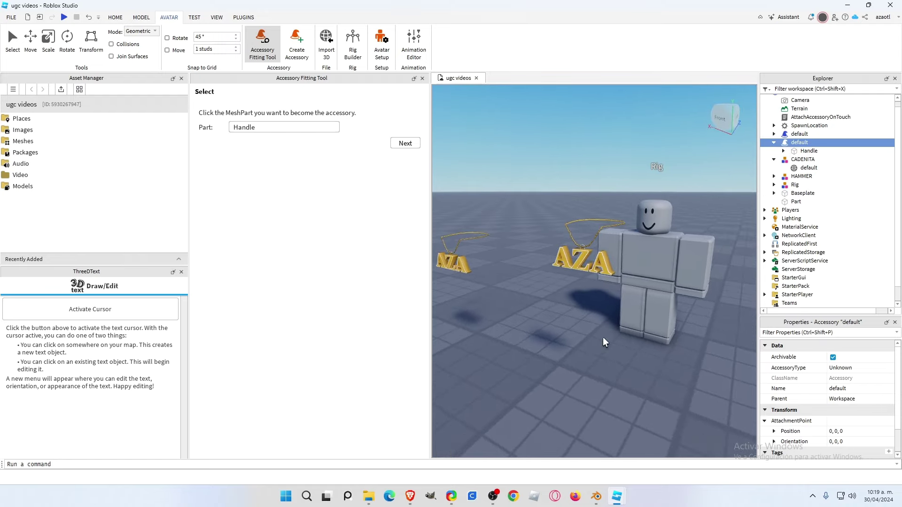
{"action": "left_click", "coordinate": [765, 252]}
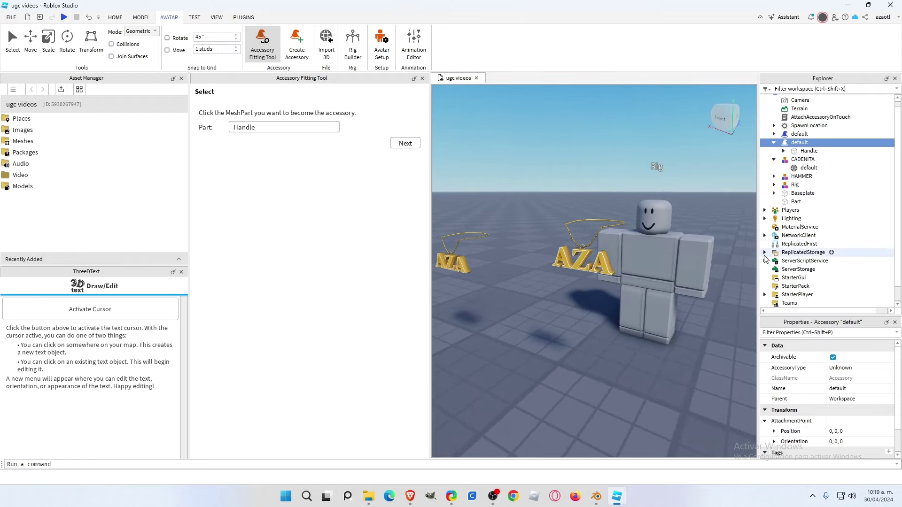
{"action": "key", "text": "ctrl+2"}
{"action": "key", "text": "f"}
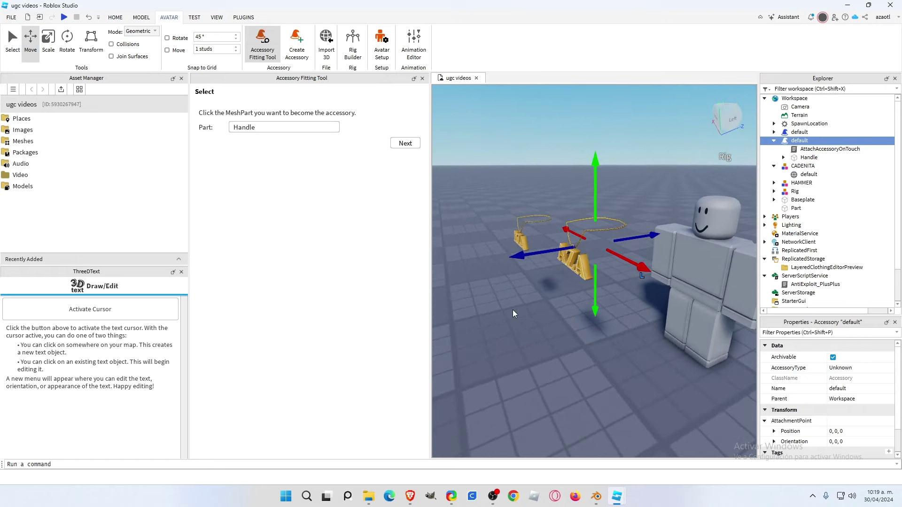
Paste the AttachAccessoryOnTouch script into the necklace accessory and start a playtest.
{"action": "left_click", "coordinate": [802, 150]}
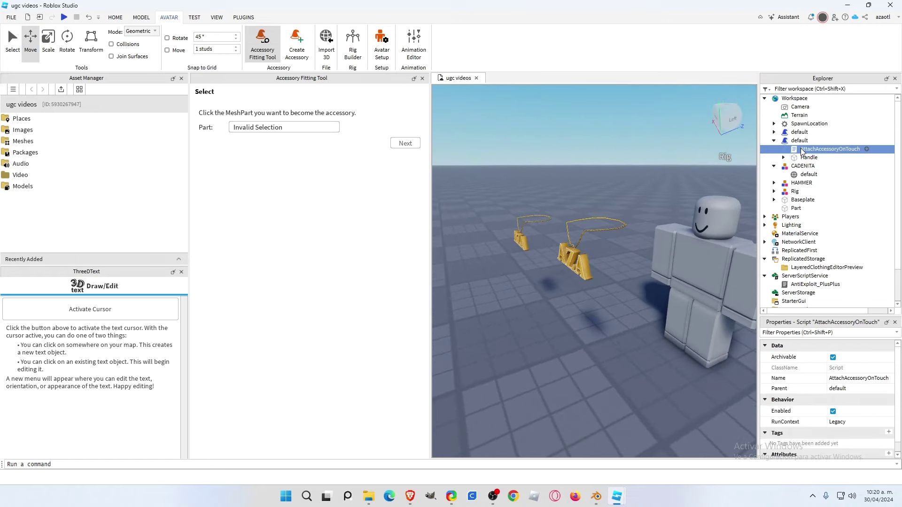
{"action": "left_click", "coordinate": [799, 132]}
{"action": "right_click", "coordinate": [799, 133]}
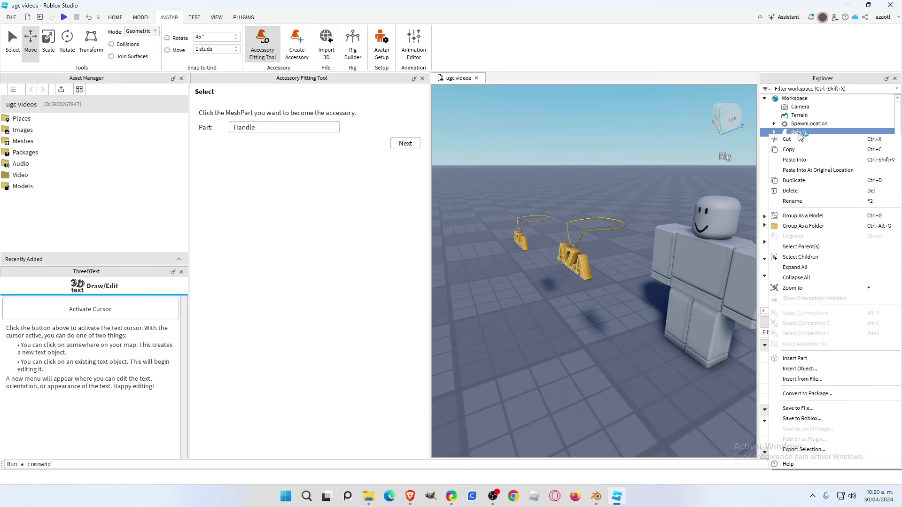
{"action": "left_click", "coordinate": [799, 161]}
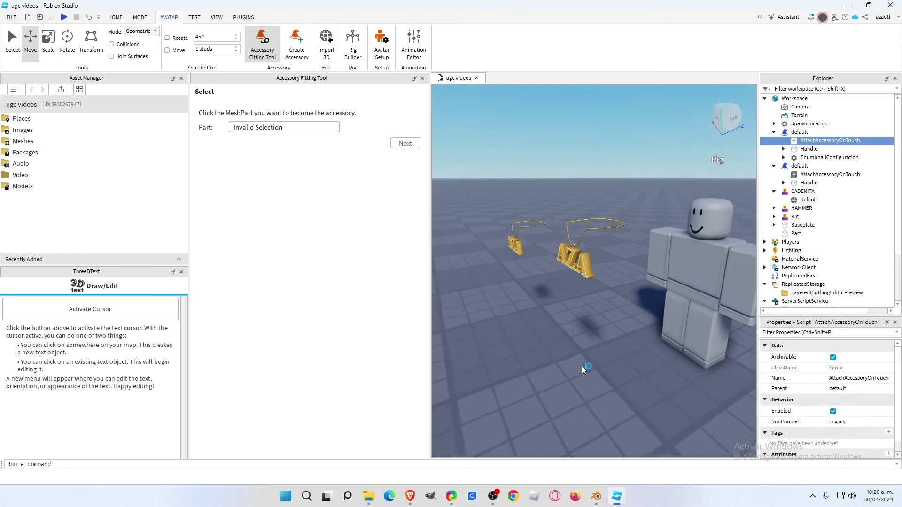
{"action": "key", "text": "F5"}
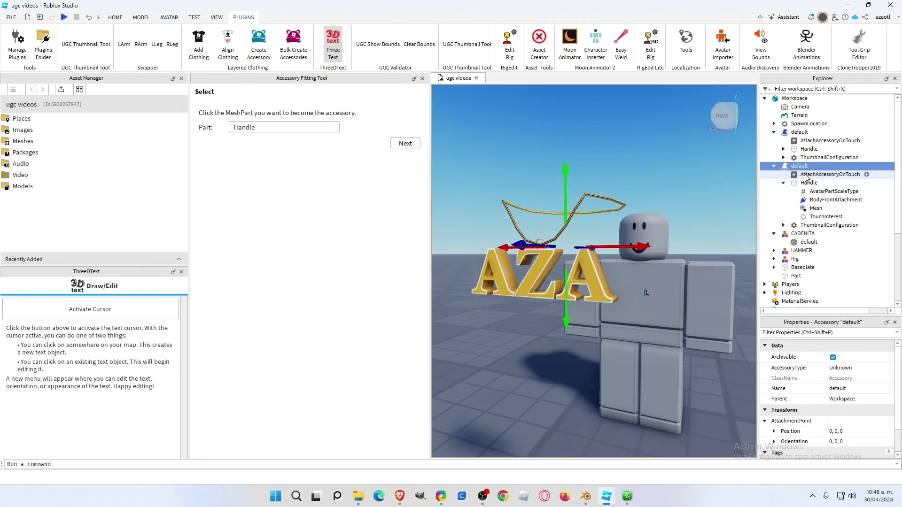
Drag the AttachAccessoryOnTouch script back up to the Workspace.
{"action": "left_click_drag", "start_coordinate": [806, 176], "coordinate": [810, 102]}
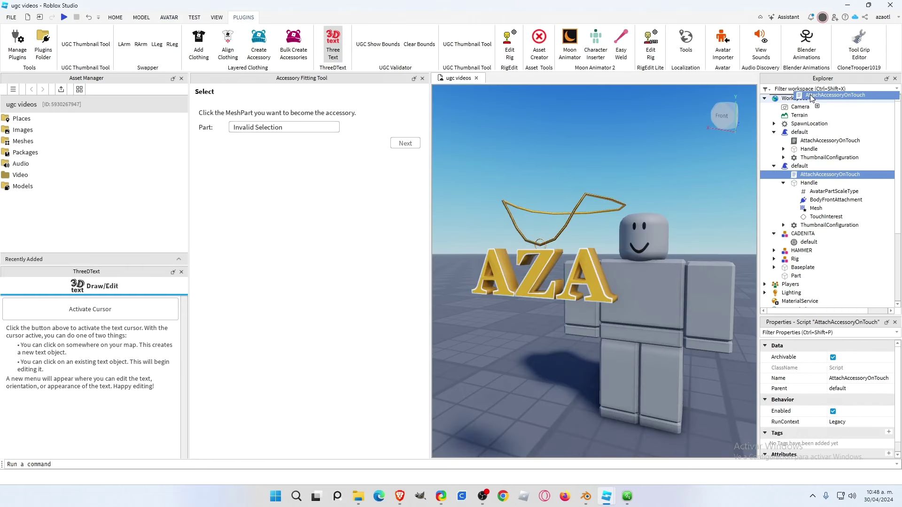
Start Save to Roblox for the necklace and edit its title and description.
{"action": "left_click", "coordinate": [794, 175]}
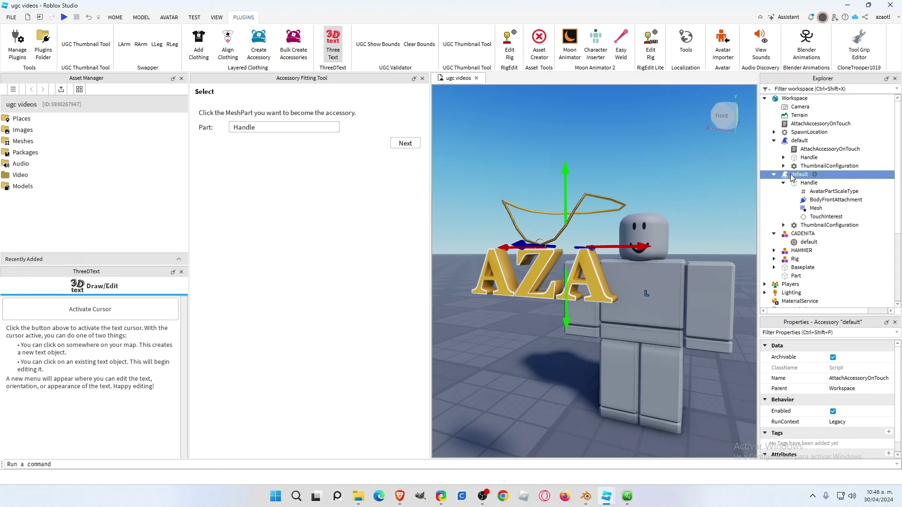
{"action": "right_click", "coordinate": [793, 177]}
{"action": "left_click", "coordinate": [801, 284]}
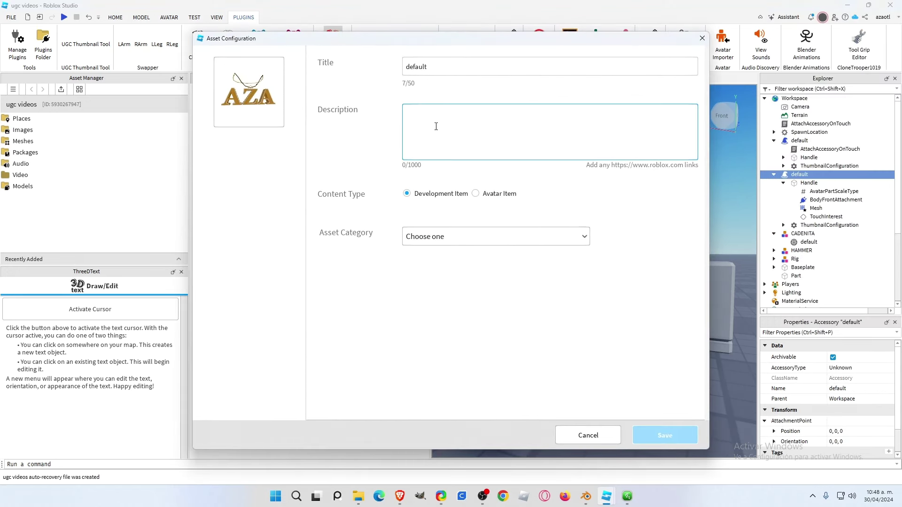
{"action": "left_click_drag", "start_coordinate": [429, 67], "coordinate": [386, 69]}
{"action": "type", "text": "GOld Chain Aza"}
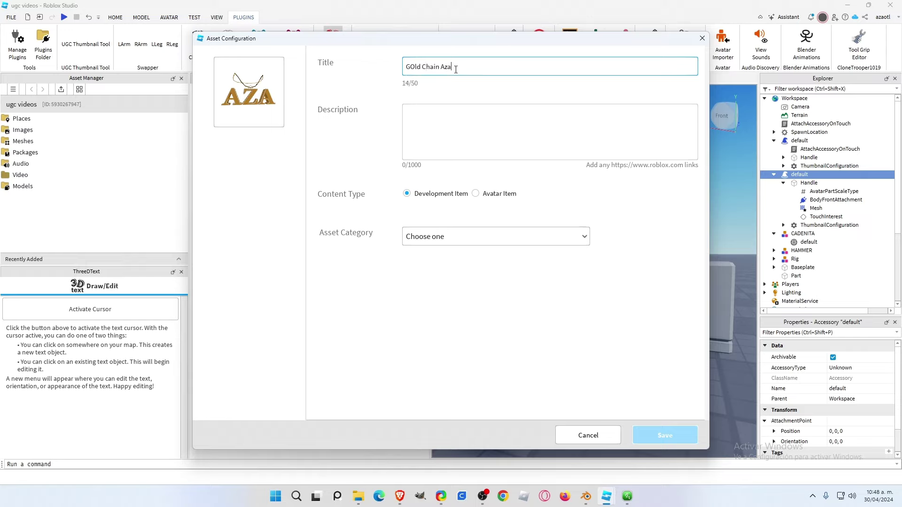
{"action": "left_click_drag", "start_coordinate": [456, 68], "coordinate": [403, 71]}
{"action": "left_click", "coordinate": [448, 125]}
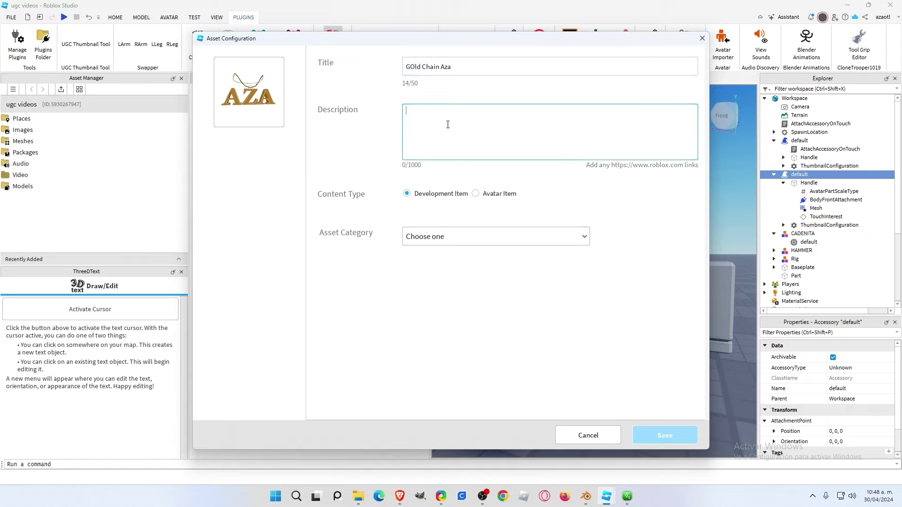
Mark it as an Avatar Item in the Front Accessory category with creator Me.
{"action": "left_click", "coordinate": [478, 196]}
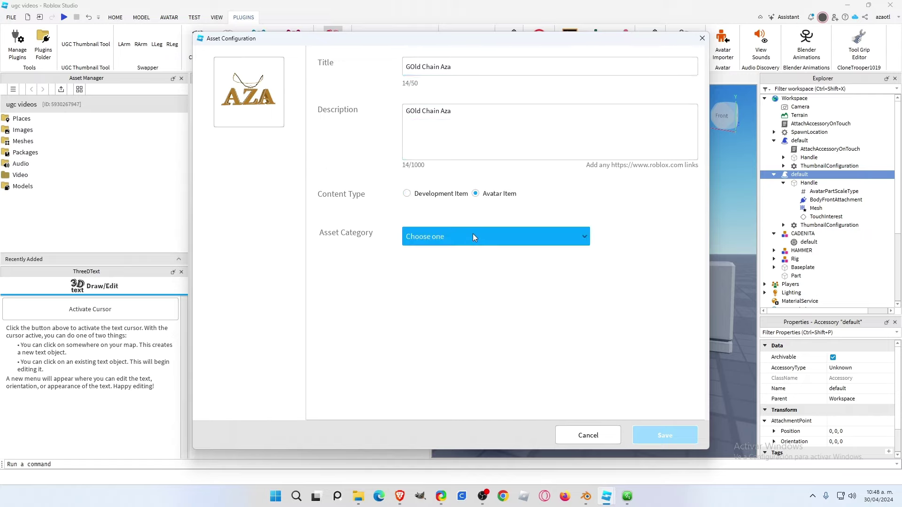
{"action": "left_click", "coordinate": [472, 236]}
{"action": "scroll", "coordinate": [473, 305], "scroll_direction": "down", "scroll_amount": 2}
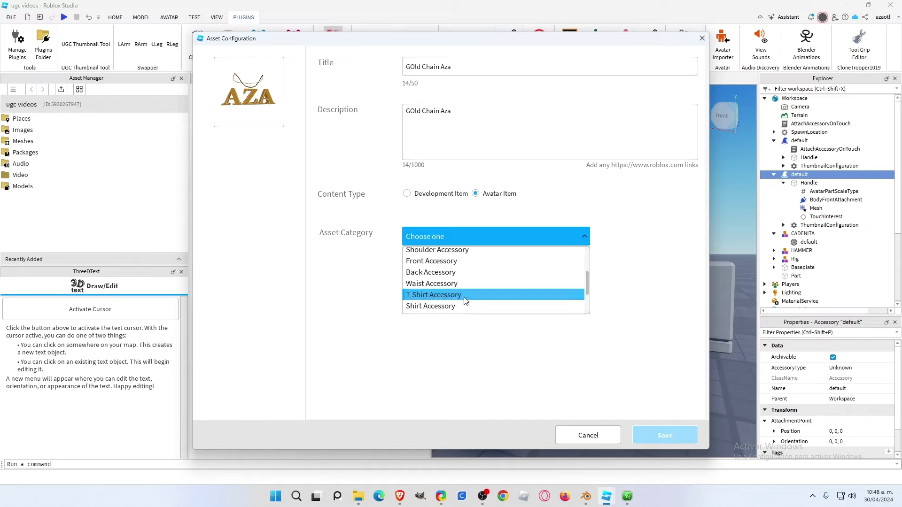
{"action": "left_click", "coordinate": [440, 261]}
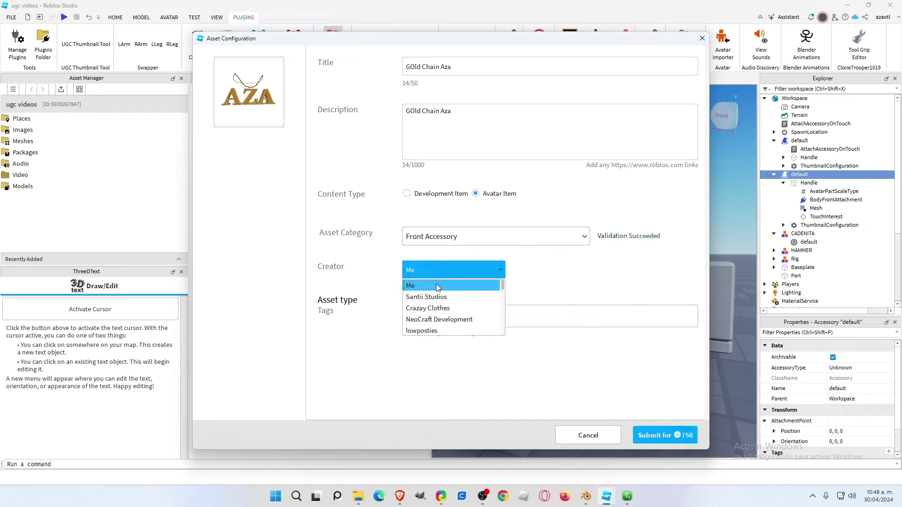
{"action": "left_click", "coordinate": [437, 286]}
Add the tags Chain and Gold, then submit and pay 750.
{"action": "left_click", "coordinate": [444, 318]}
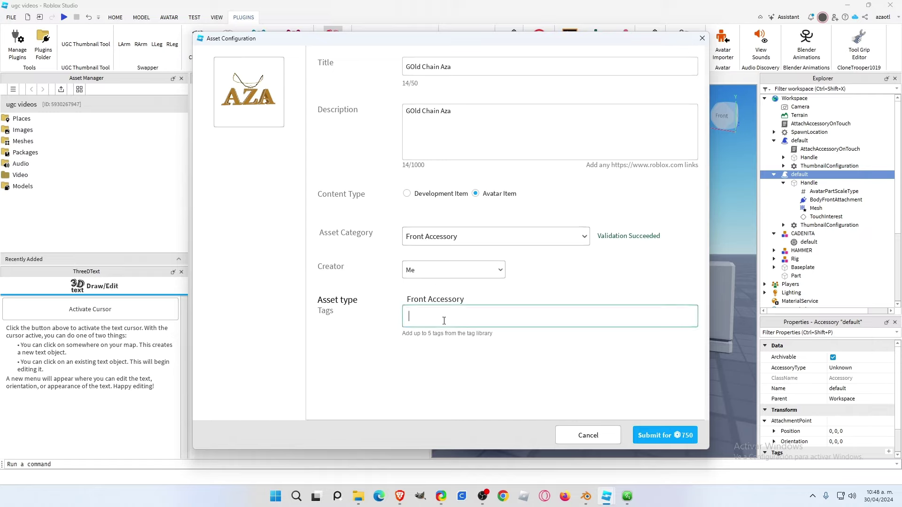
{"action": "type", "text": "chain"}
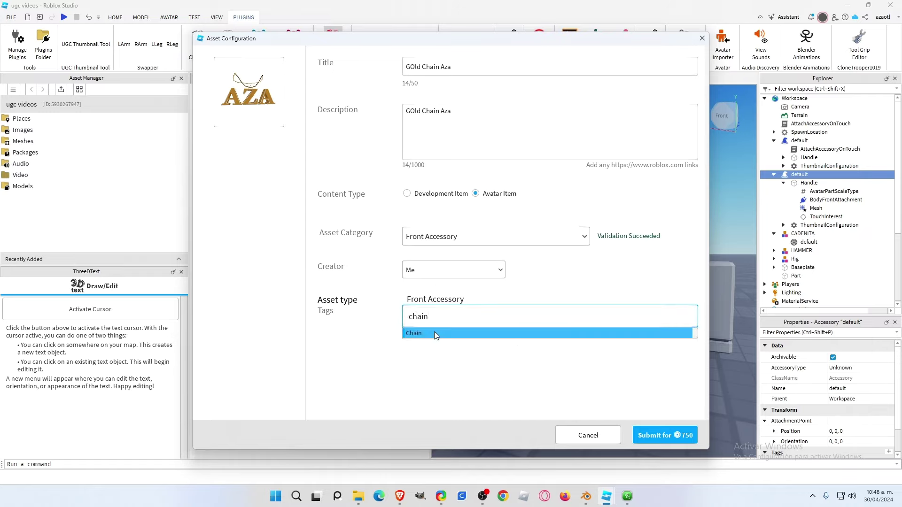
{"action": "left_click", "coordinate": [434, 332]}
{"action": "type", "text": "aza"}
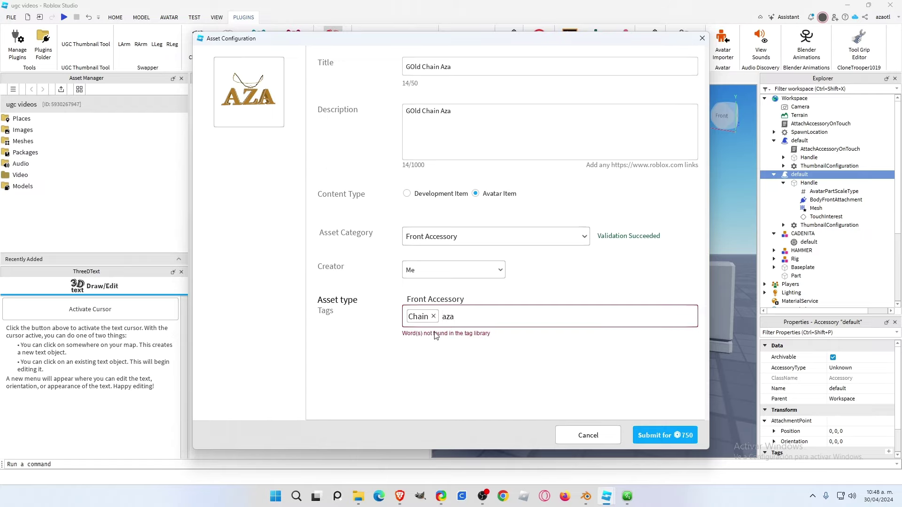
{"action": "key", "text": "BackSpace"}
{"action": "key", "text": "BackSpace"}
{"action": "key", "text": "BackSpace"}
{"action": "type", "text": "go"}
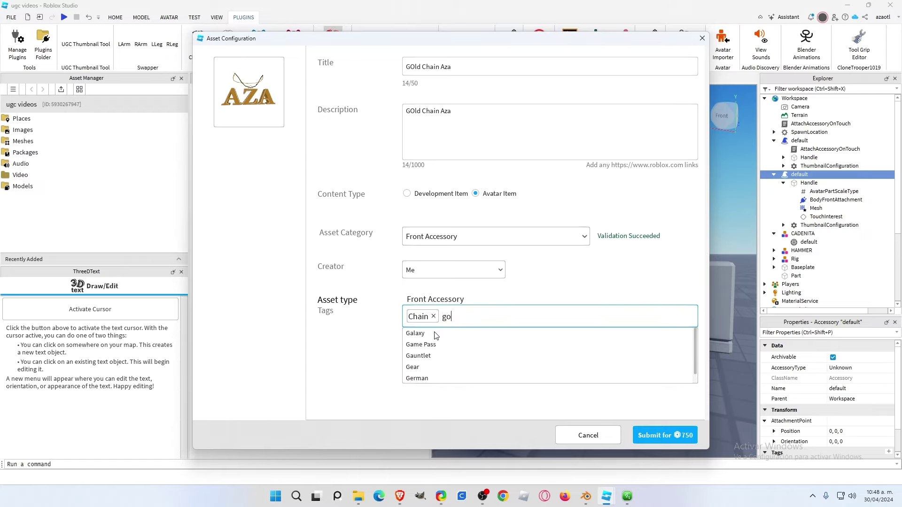
{"action": "type", "text": "ld"}
{"action": "left_click", "coordinate": [427, 332]}
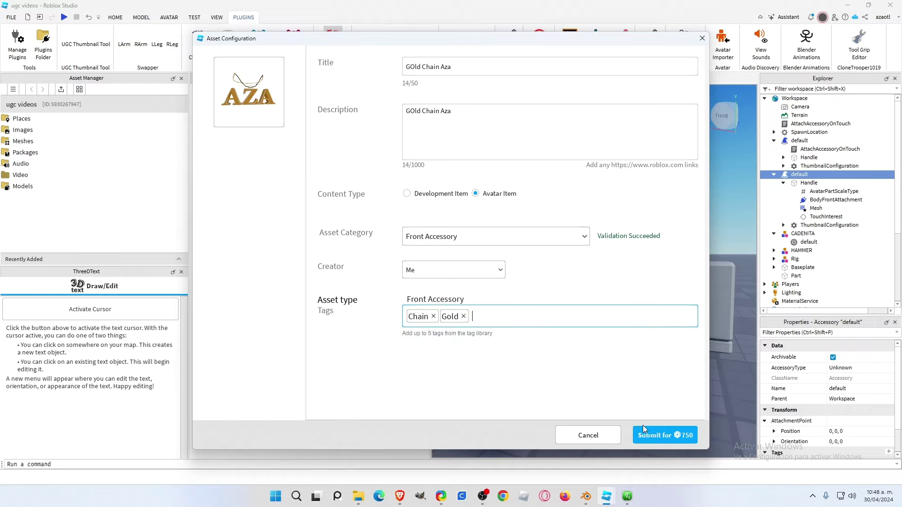
{"action": "left_click", "coordinate": [654, 433]}
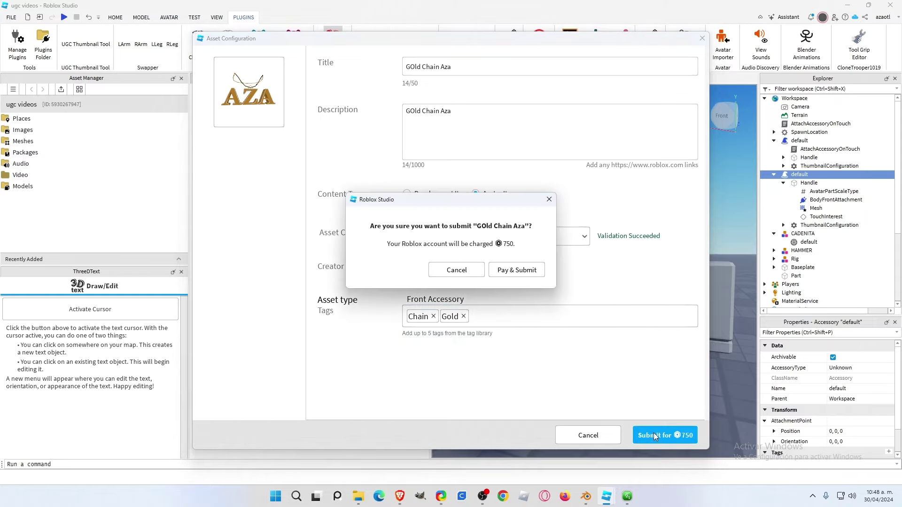
{"action": "left_click", "coordinate": [520, 272]}
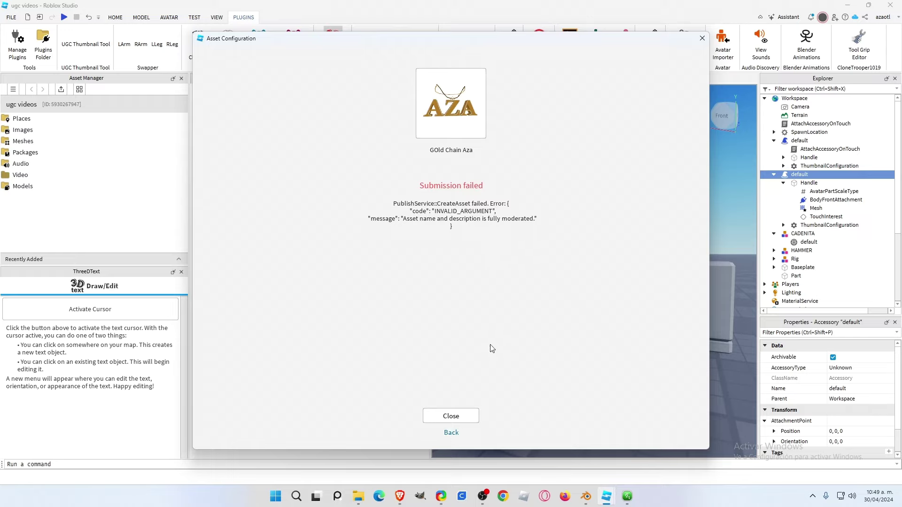
Retitle and redescribe the necklace as 'My GOld Chain' and resubmit it for 750.
{"action": "left_click", "coordinate": [451, 432]}
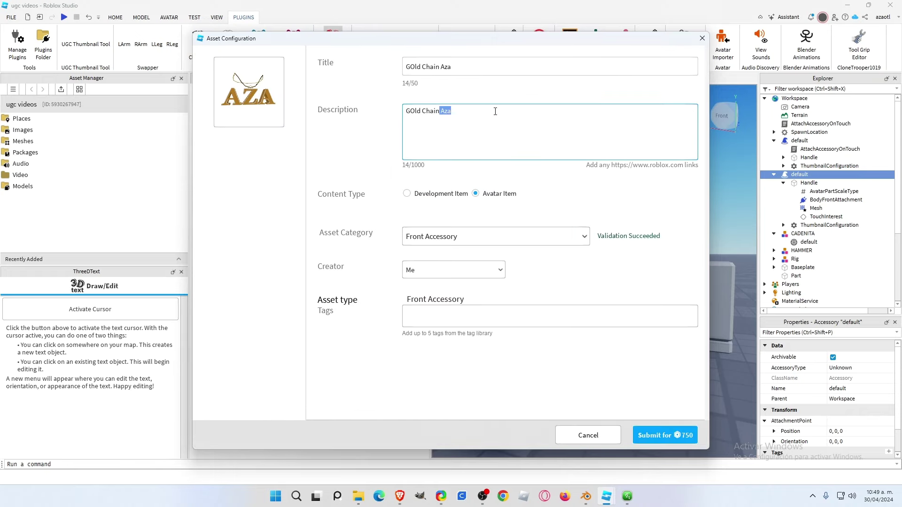
{"action": "left_click", "coordinate": [441, 69]}
{"action": "type", "text": "My"}
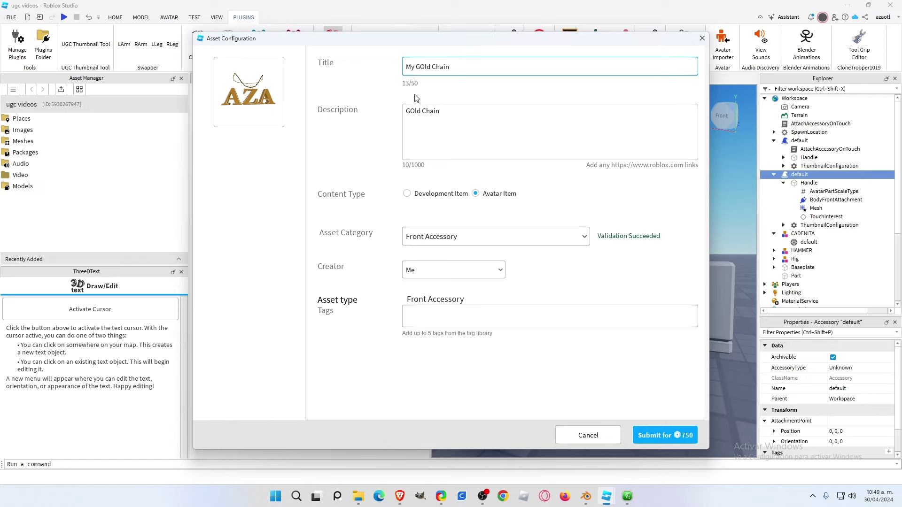
{"action": "left_click", "coordinate": [408, 113]}
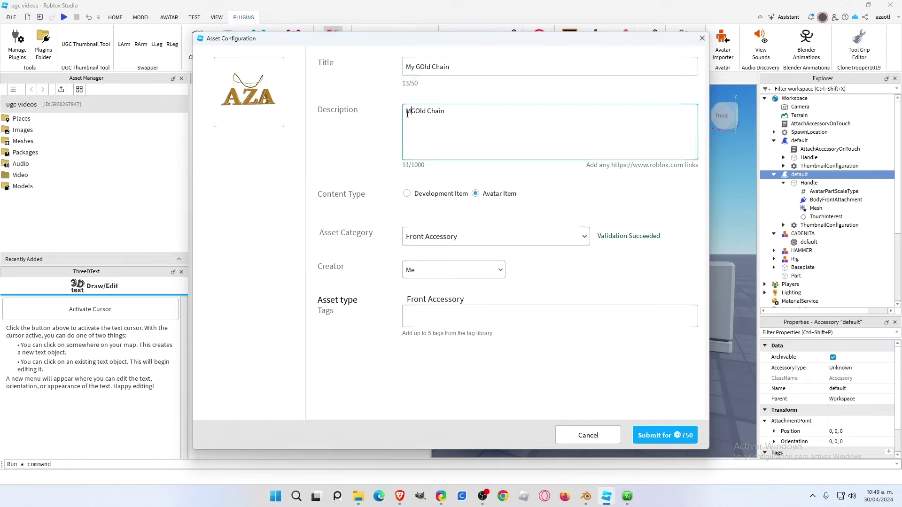
{"action": "type", "text": "y"}
{"action": "left_click", "coordinate": [656, 435]}
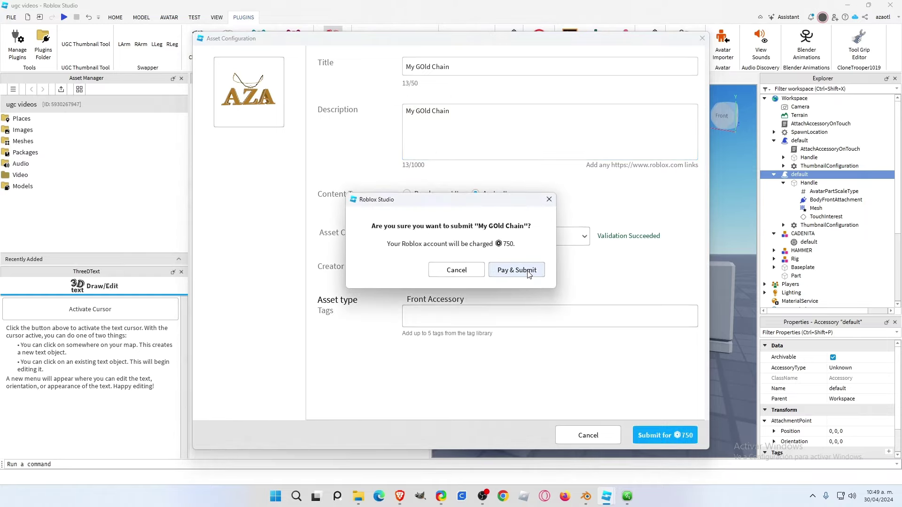
{"action": "left_click", "coordinate": [529, 273]}
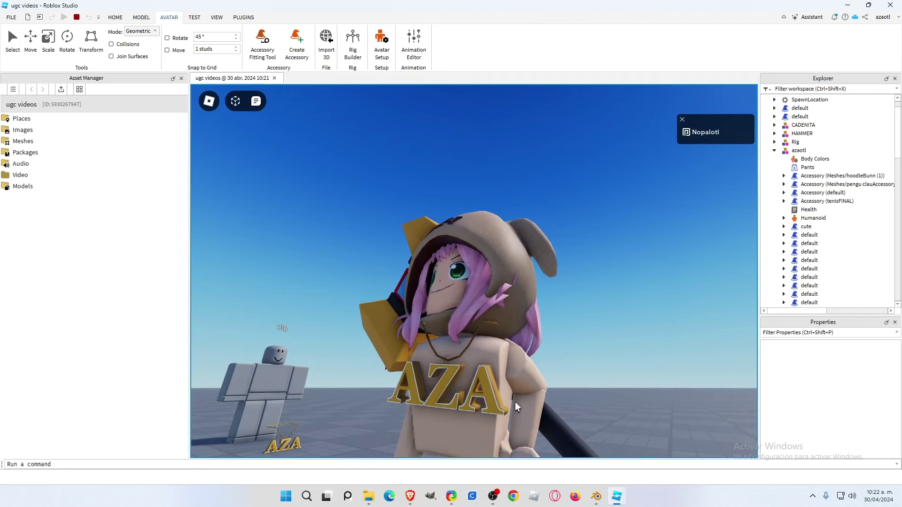
Orbit the camera and turn the avatar to view the necklace from the side.
{"action": "right_click_drag", "start_coordinate": [515, 402], "coordinate": [517, 401]}
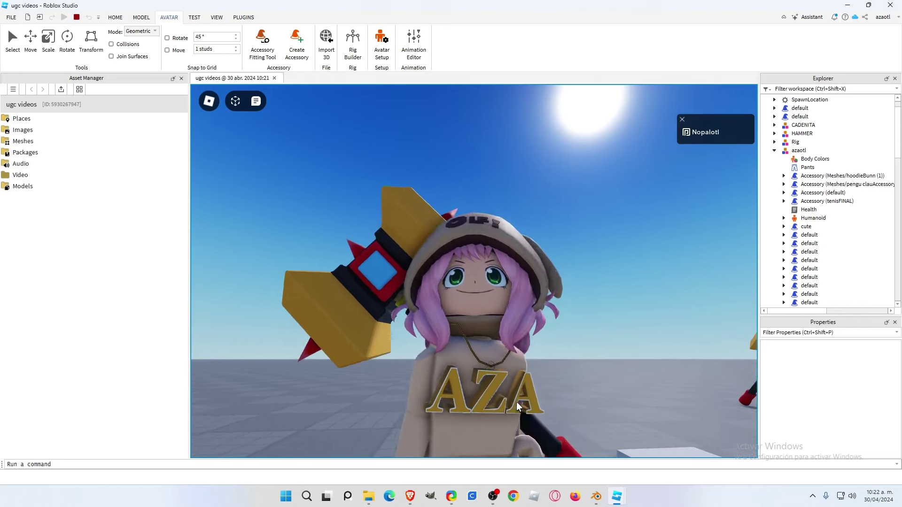
{"action": "key", "text": "w"}
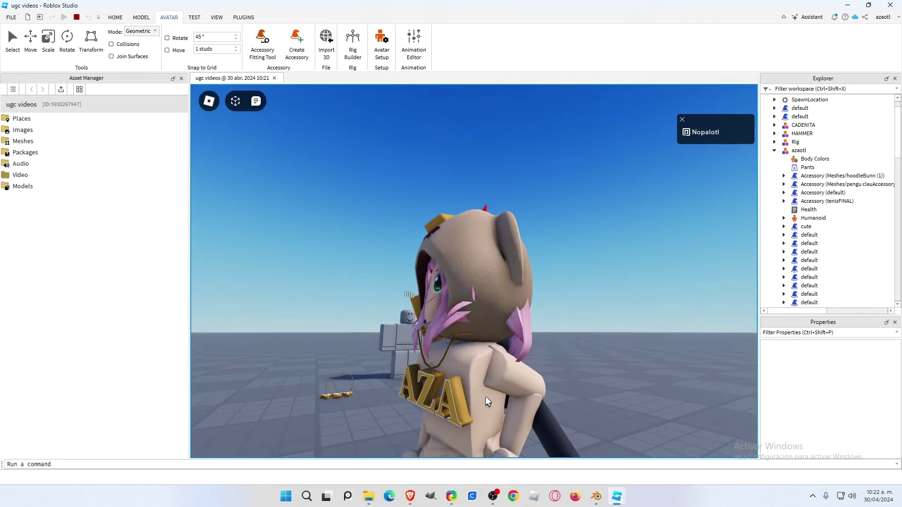